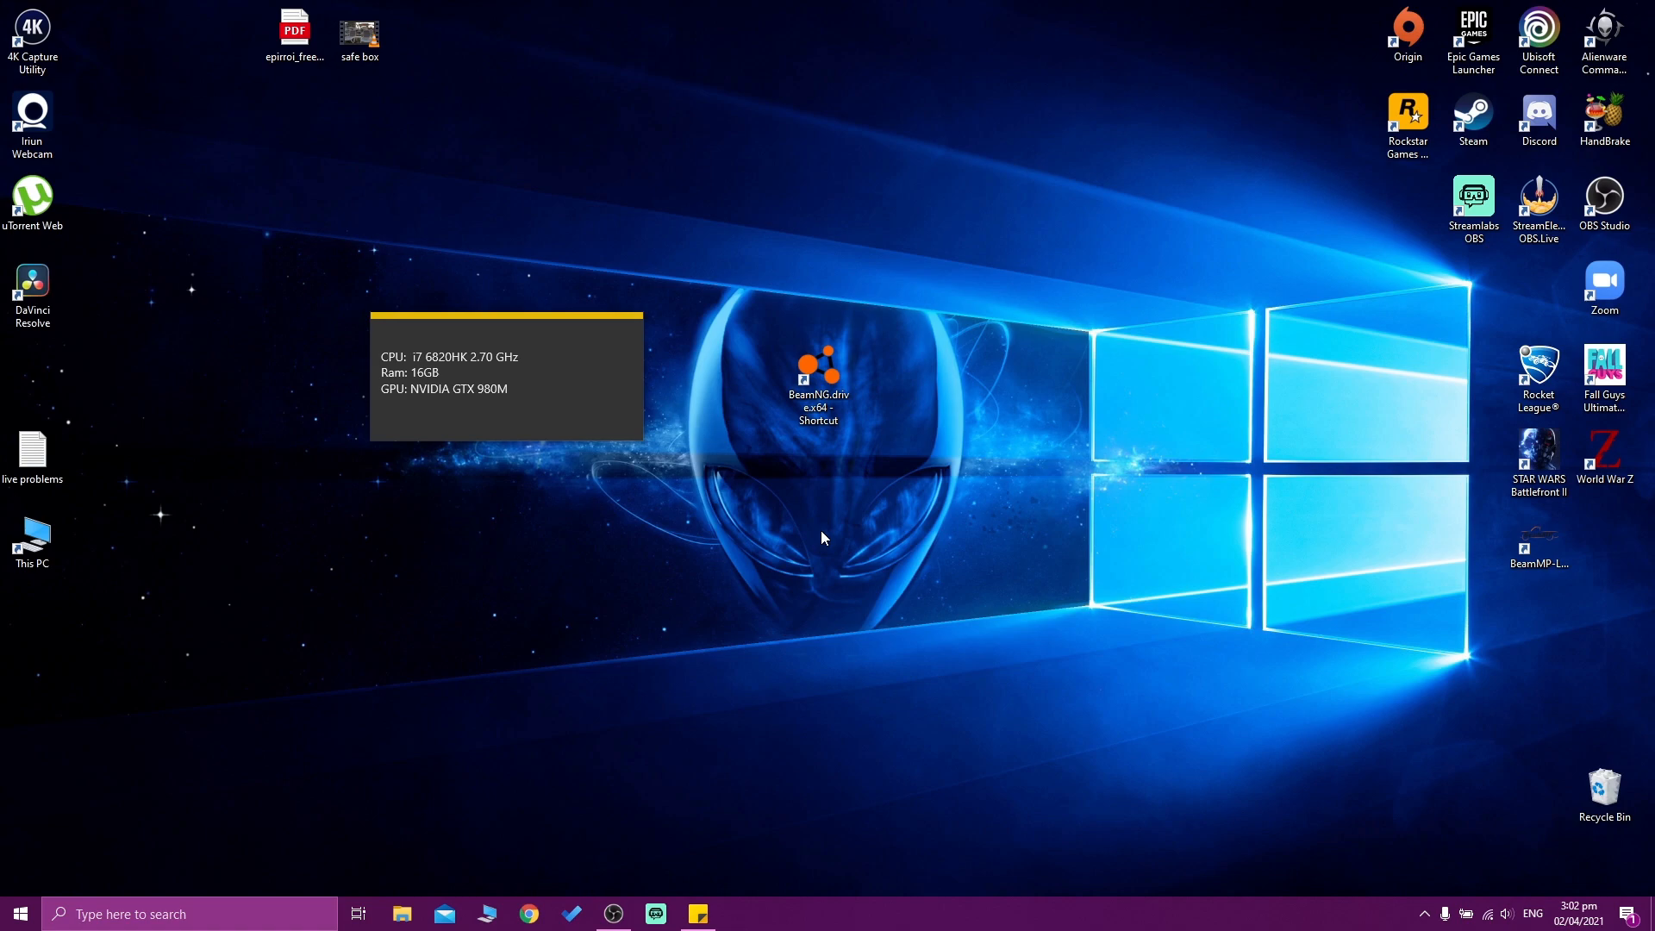
Step: Review the CPU, RAM and GPU specifications written in the desktop sticky note, highlighting each line
{"action": "left_click", "coordinate": [505, 393]}
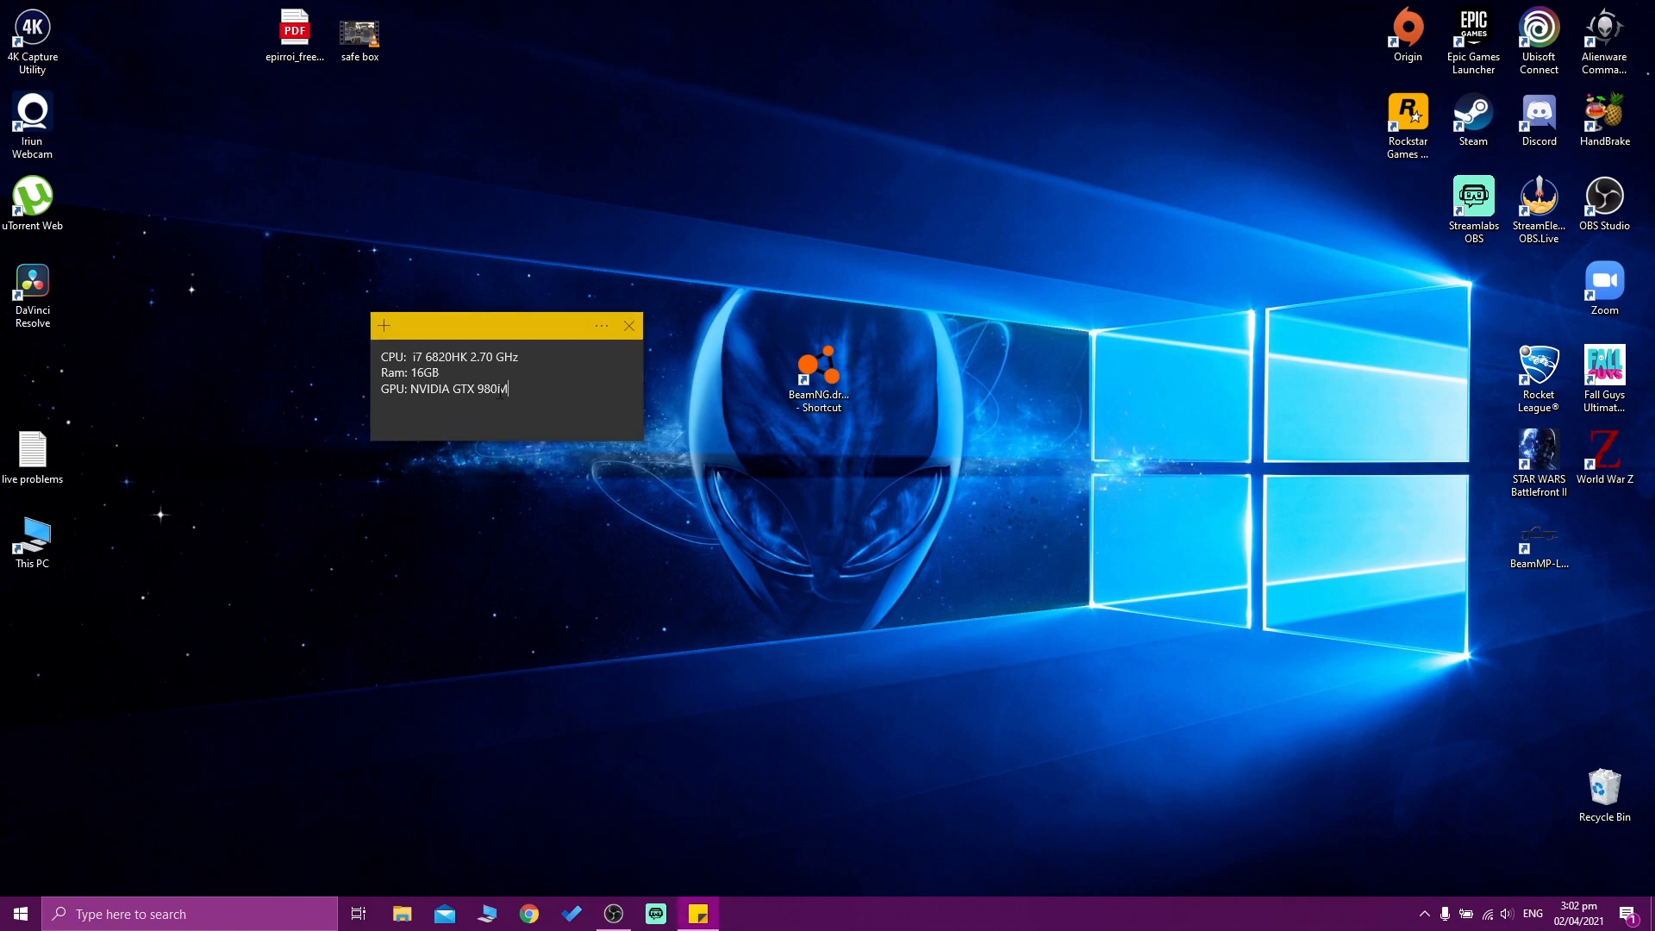
{"action": "left_click_drag", "start_coordinate": [378, 353], "coordinate": [381, 389]}
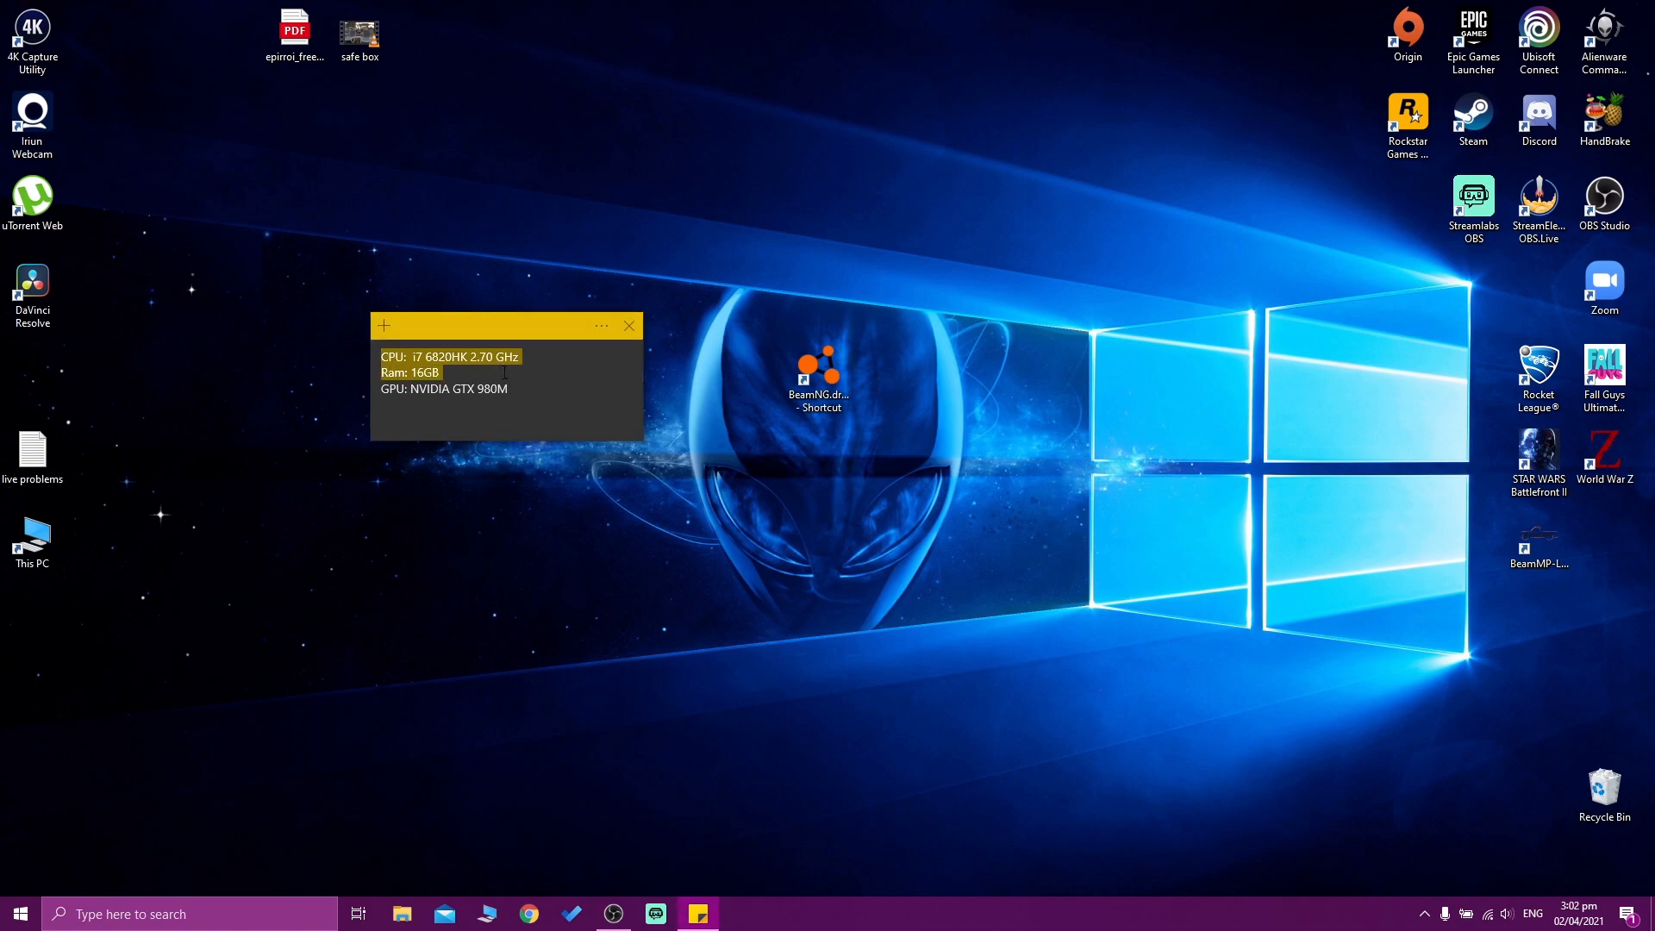
{"action": "left_click", "coordinate": [526, 387]}
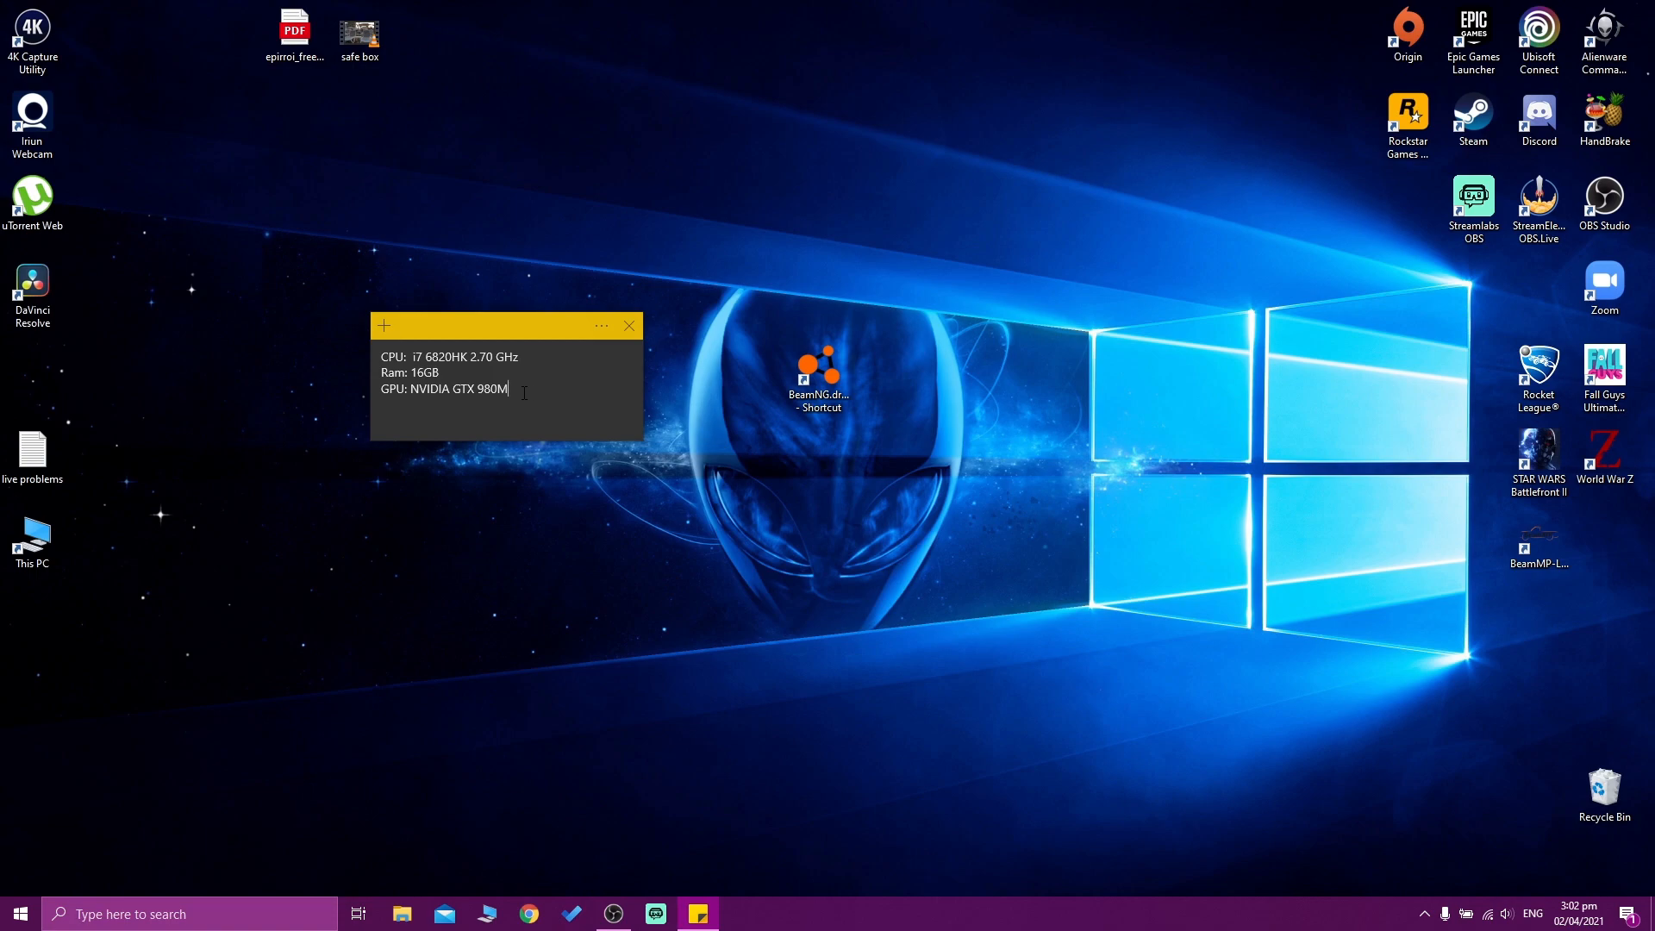
{"action": "key", "text": "ctrl+a"}
{"action": "key", "text": "Left"}
{"action": "left_click_drag", "start_coordinate": [410, 356], "coordinate": [441, 357]}
{"action": "left_click_drag", "start_coordinate": [472, 357], "coordinate": [498, 360]}
{"action": "left_click", "coordinate": [532, 359]}
{"action": "left_click_drag", "start_coordinate": [444, 373], "coordinate": [393, 372]}
{"action": "left_click", "coordinate": [419, 389]}
{"action": "left_click_drag", "start_coordinate": [513, 389], "coordinate": [382, 357]}
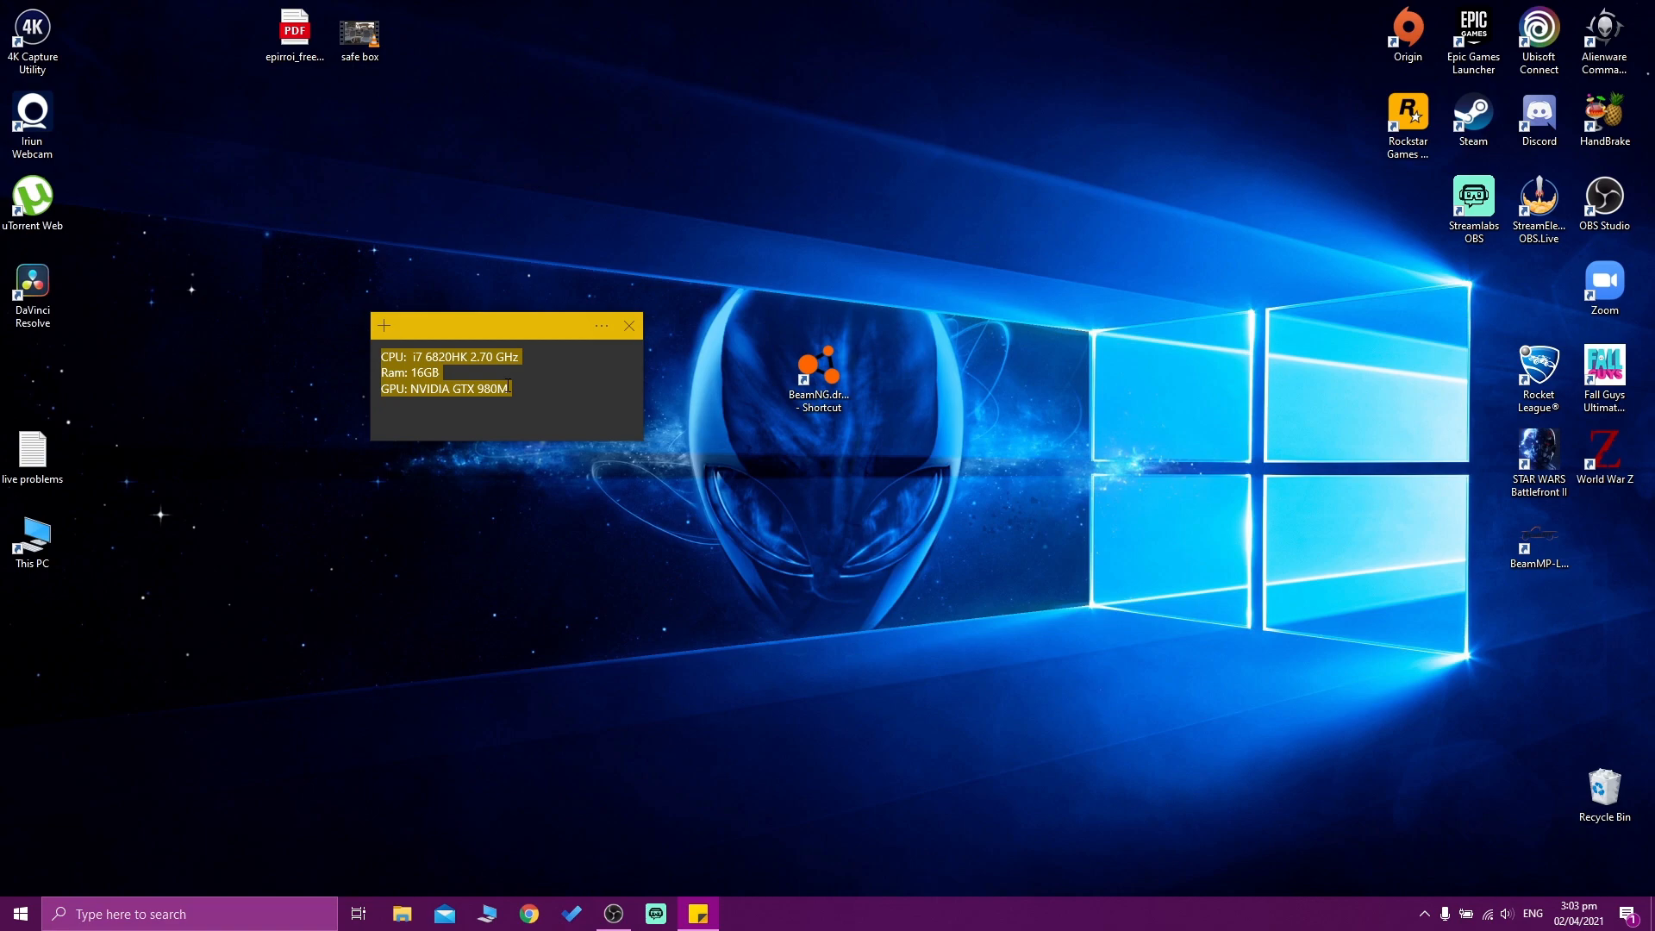
{"action": "left_click", "coordinate": [508, 399]}
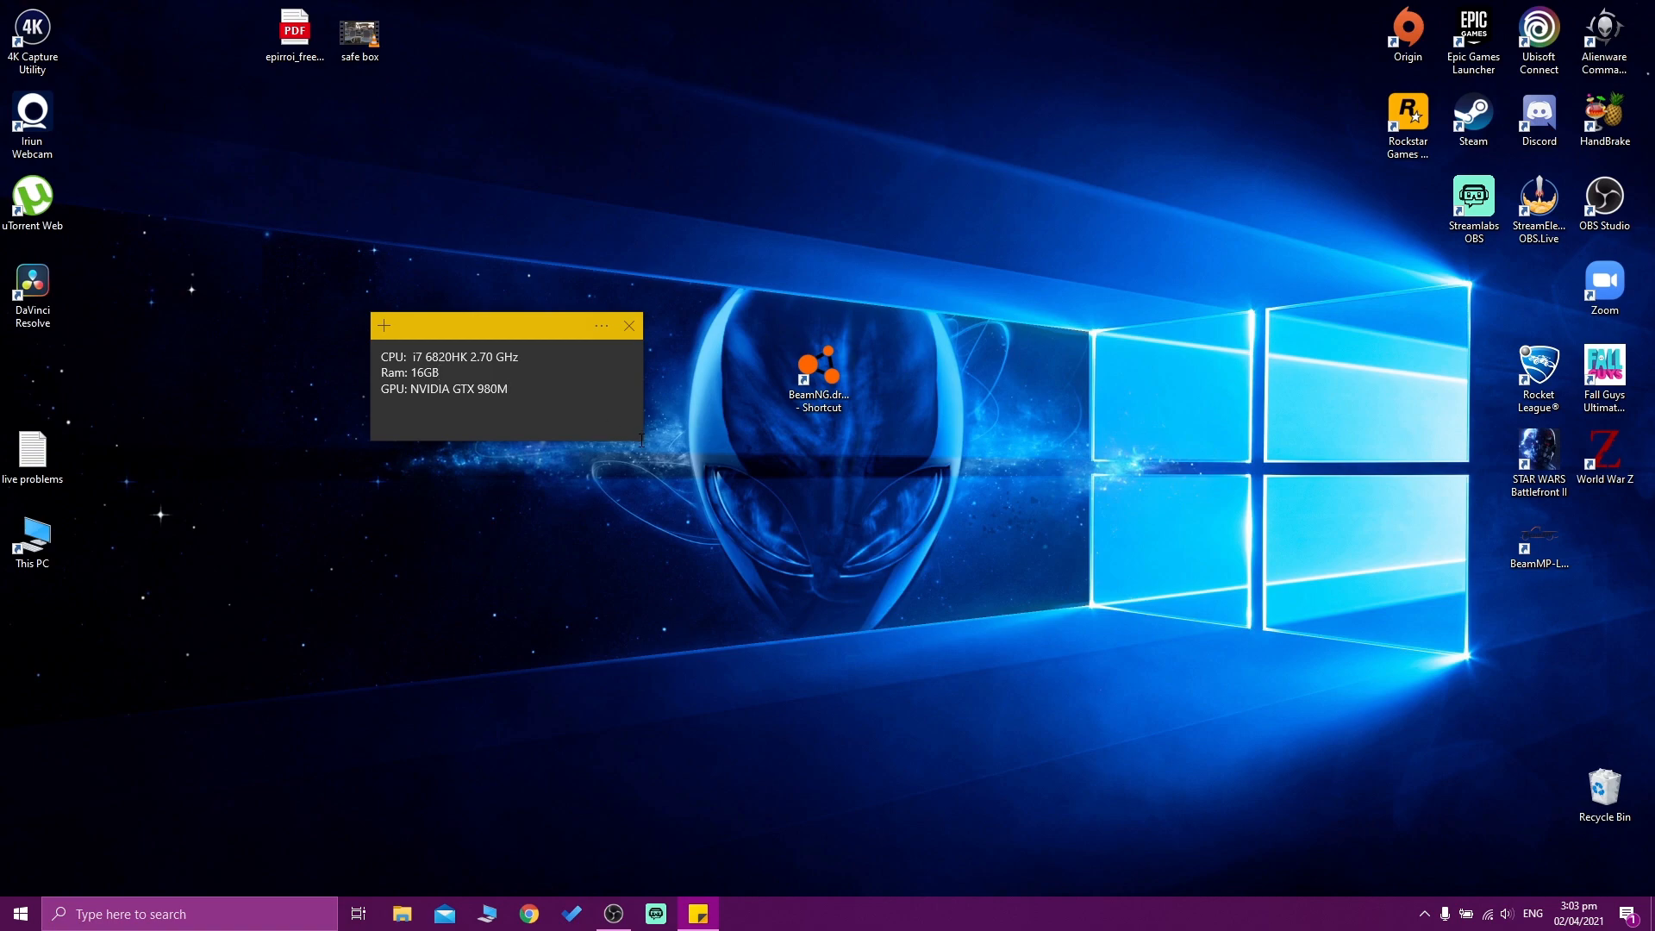
Step: Narrow the sticky note slightly and highlight its full list of computer specifications
{"action": "left_click_drag", "start_coordinate": [644, 440], "coordinate": [604, 429]}
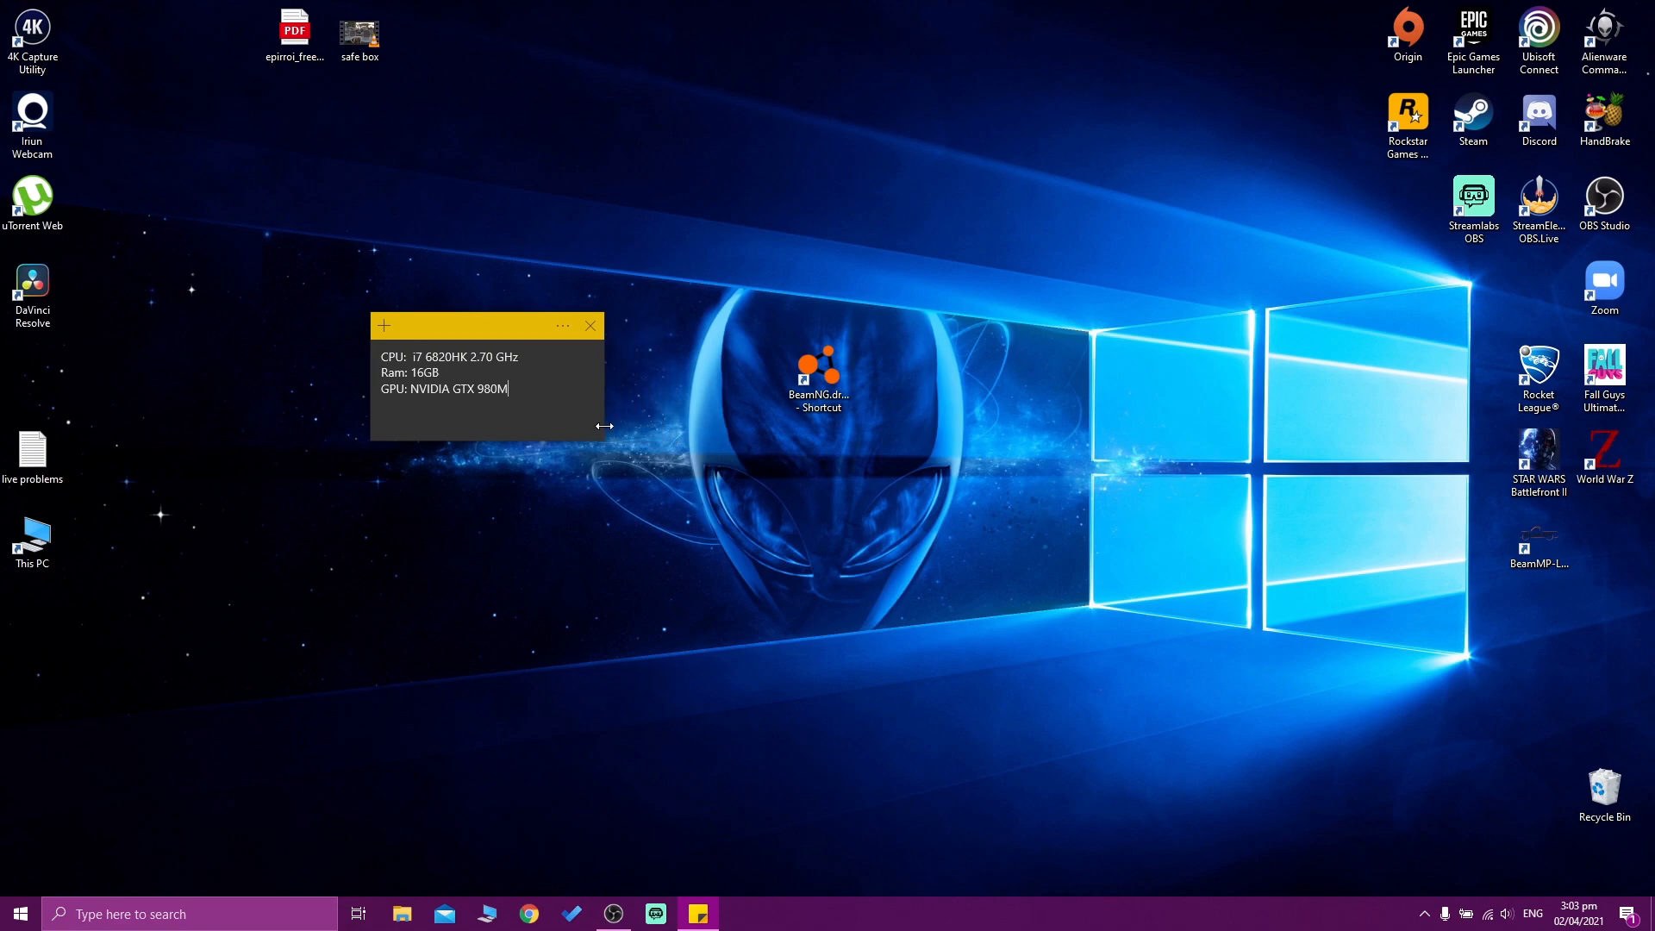
{"action": "mouse_move", "coordinate": [528, 390]}
{"action": "left_mouse_down"}
{"action": "mouse_move", "coordinate": [380, 369]}
{"action": "mouse_move", "coordinate": [382, 355]}
{"action": "mouse_move", "coordinate": [508, 390]}
{"action": "left_mouse_up"}
{"action": "left_click_drag", "start_coordinate": [547, 394], "coordinate": [373, 362]}
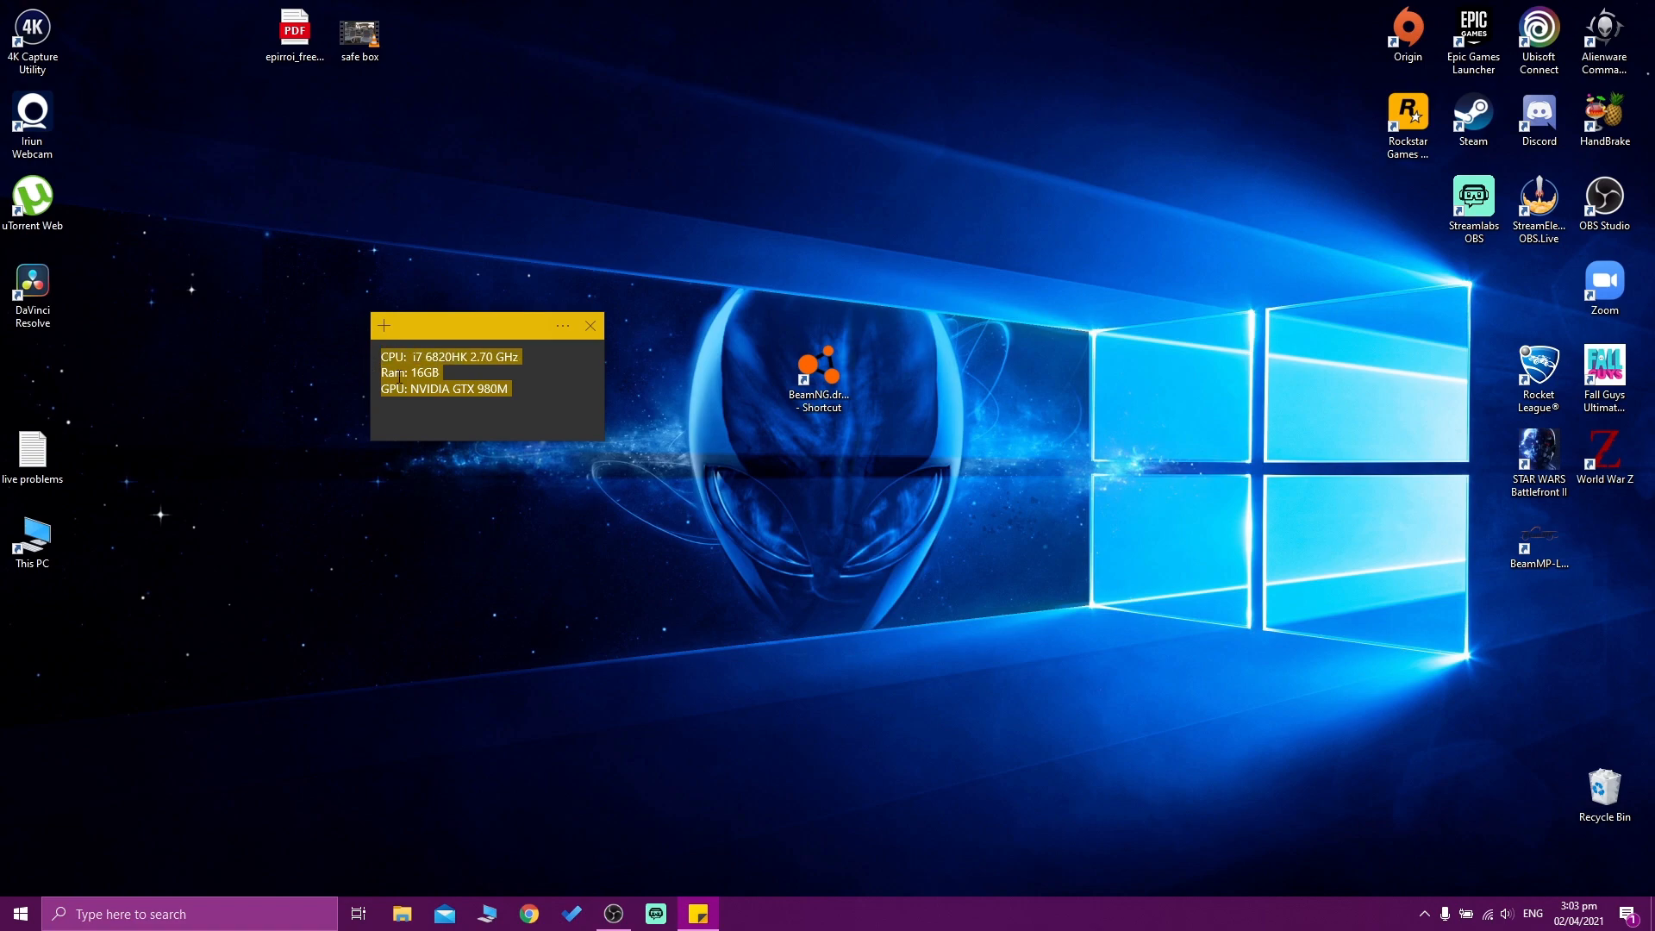
{"action": "left_click", "coordinate": [528, 391]}
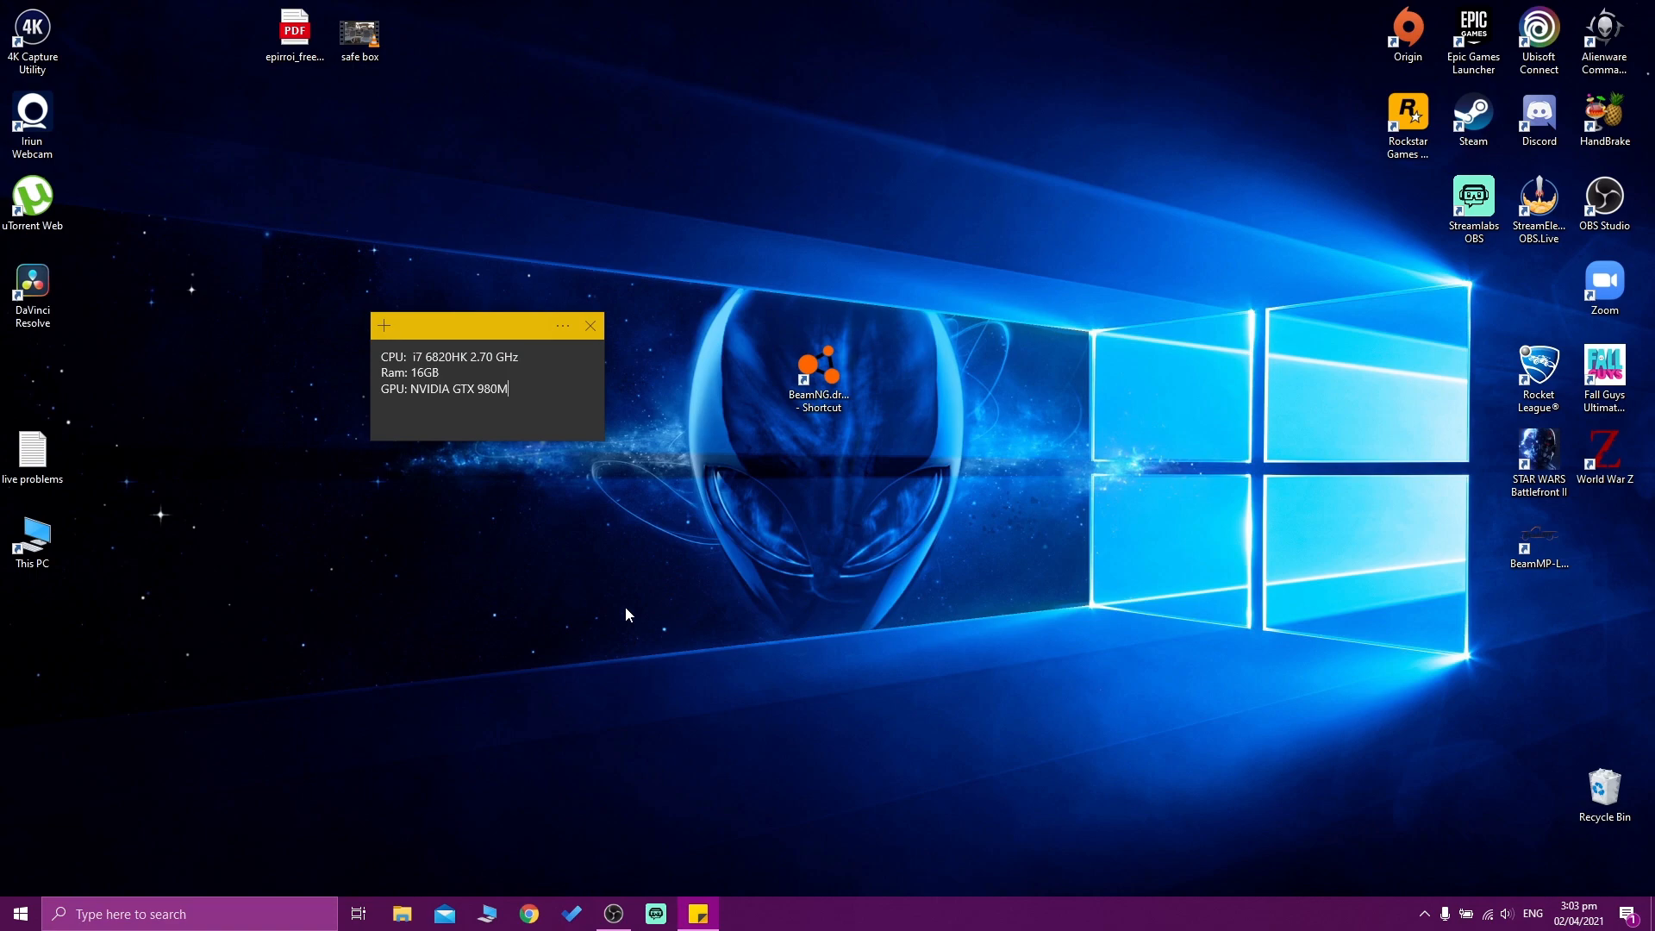
Step: Open the Windows Graphics settings page by way of the desktop's display settings
{"action": "right_click", "coordinate": [570, 550]}
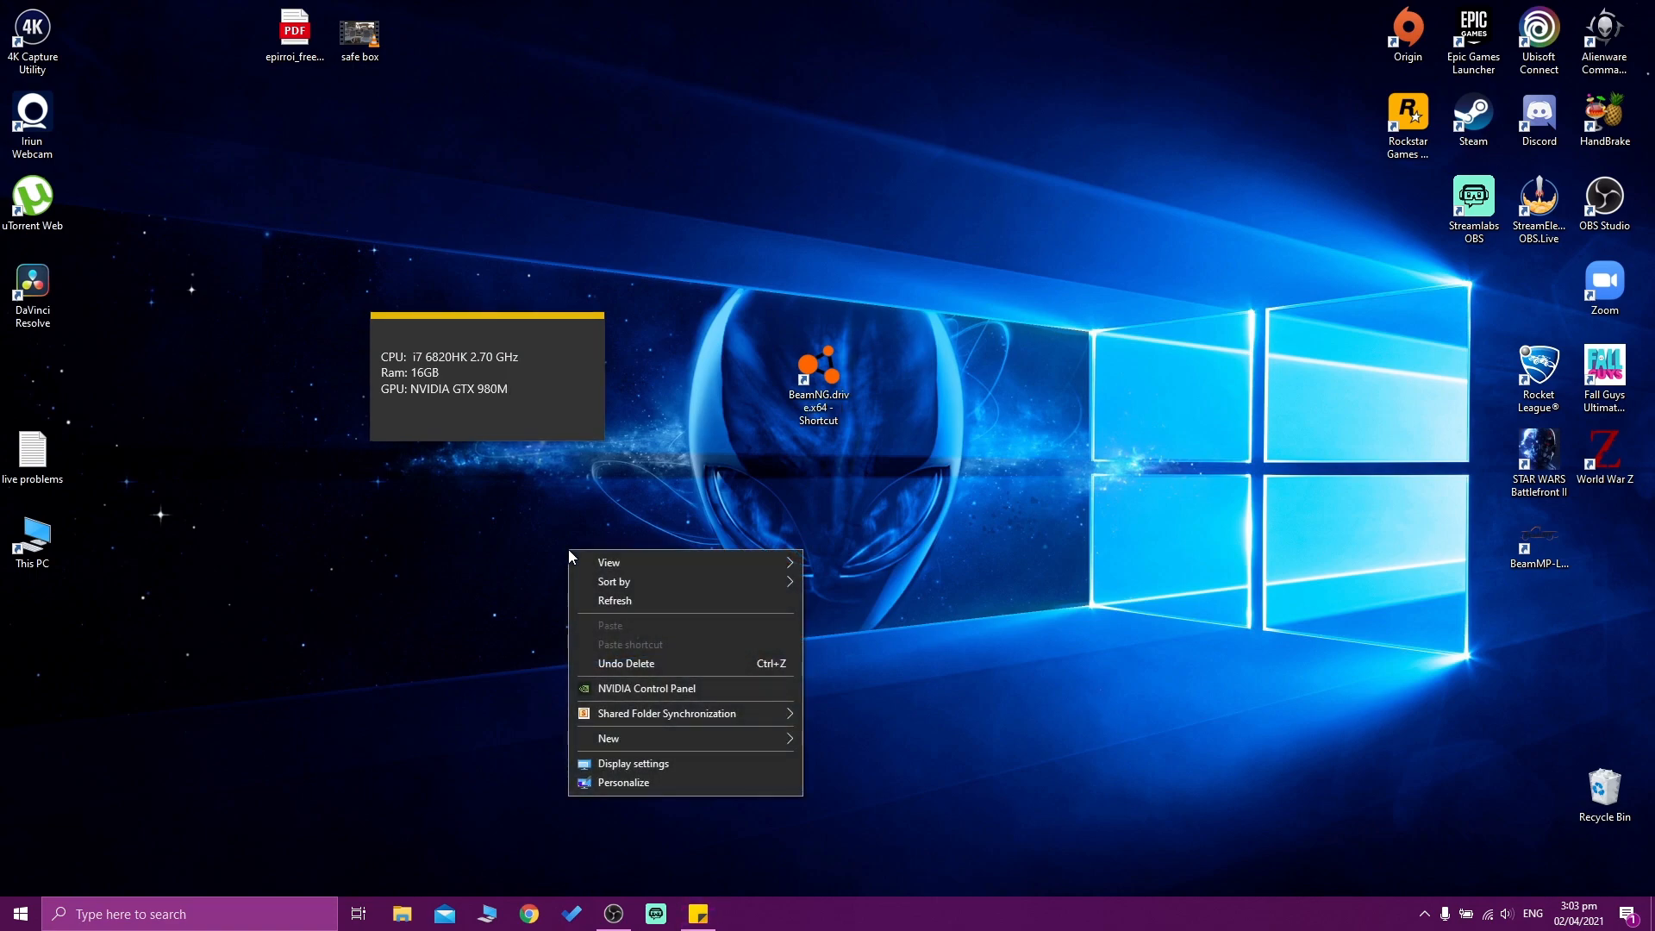
{"action": "left_click", "coordinate": [648, 764]}
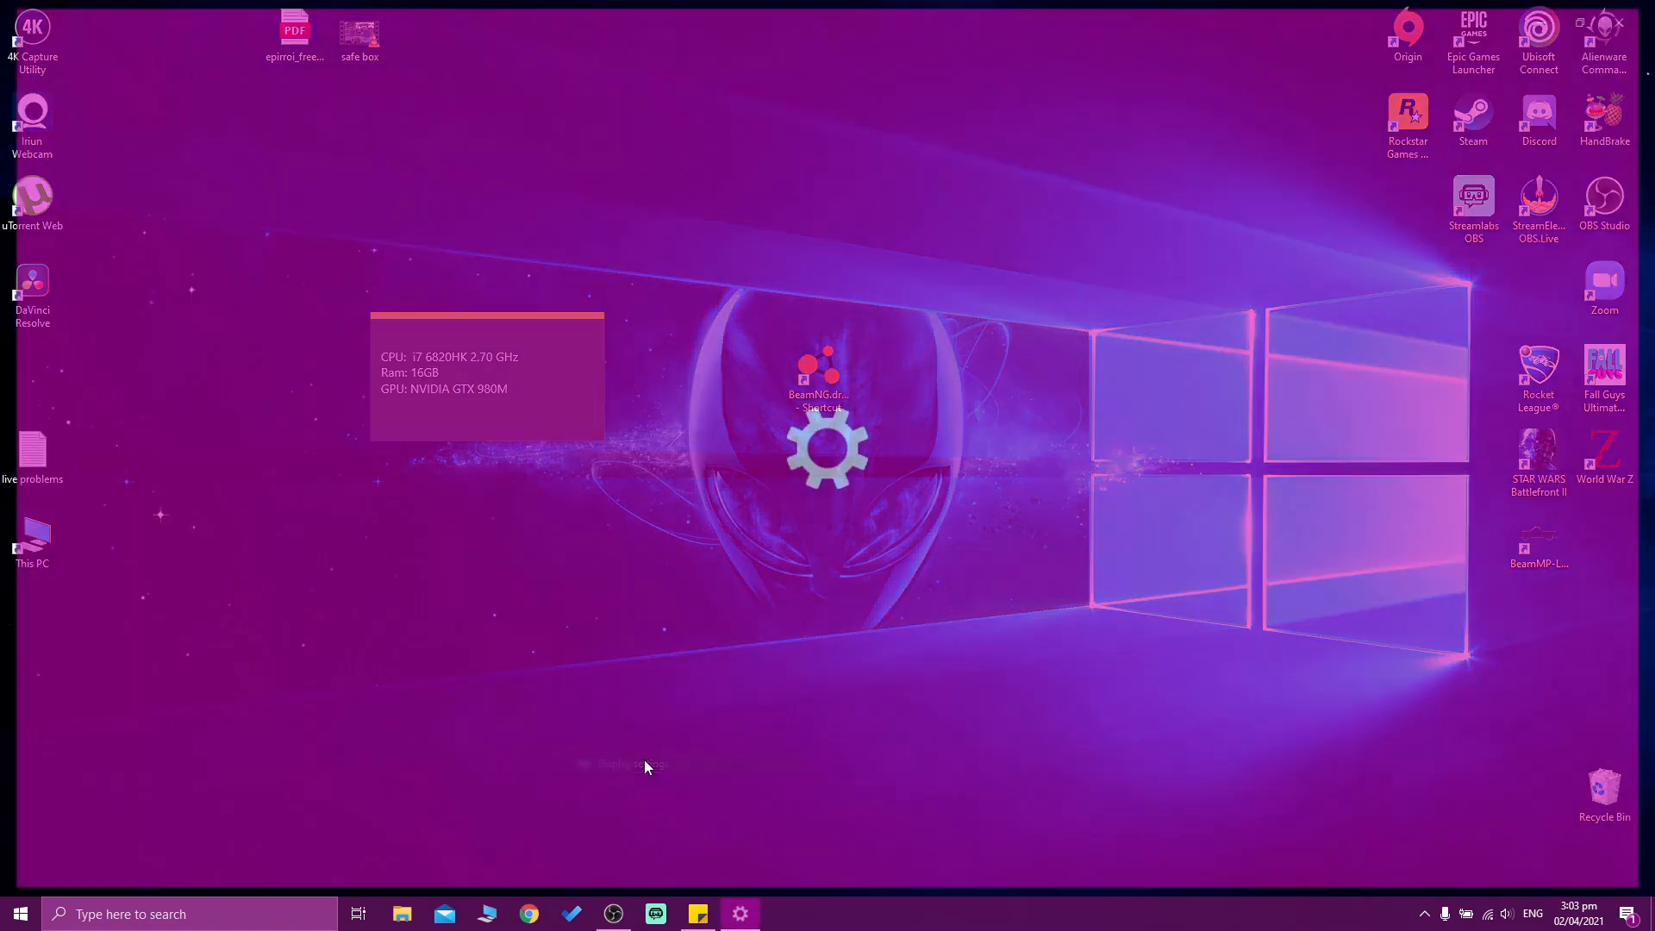
{"action": "scroll", "coordinate": [586, 681], "scroll_direction": "down", "scroll_amount": 5}
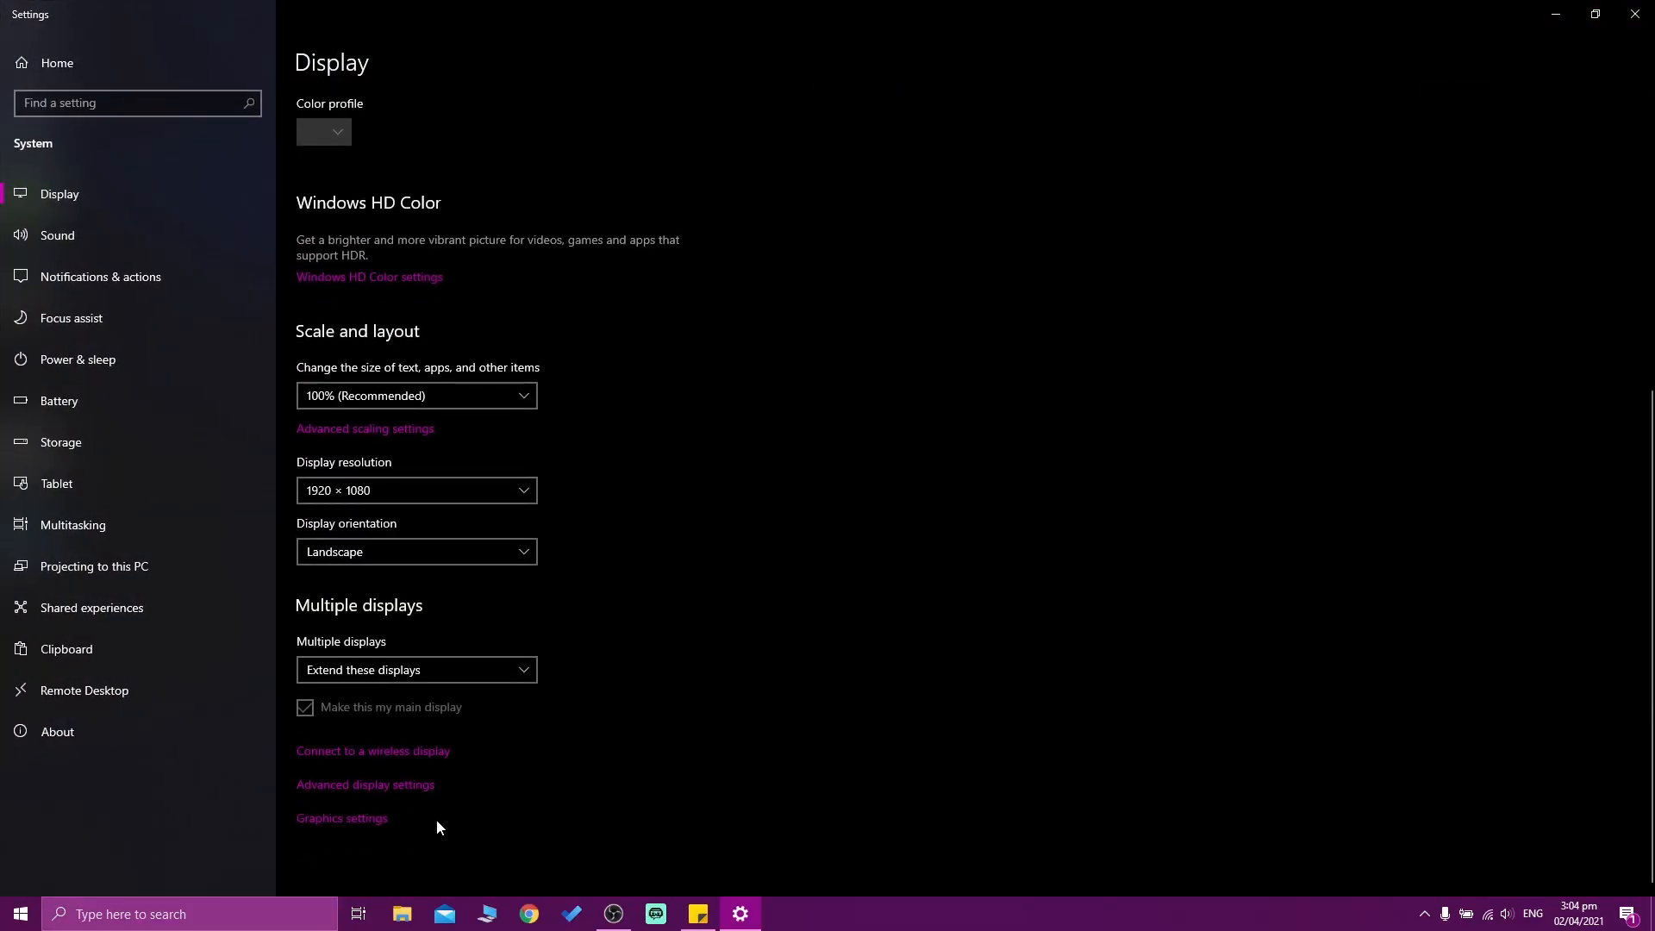
{"action": "left_click", "coordinate": [354, 820]}
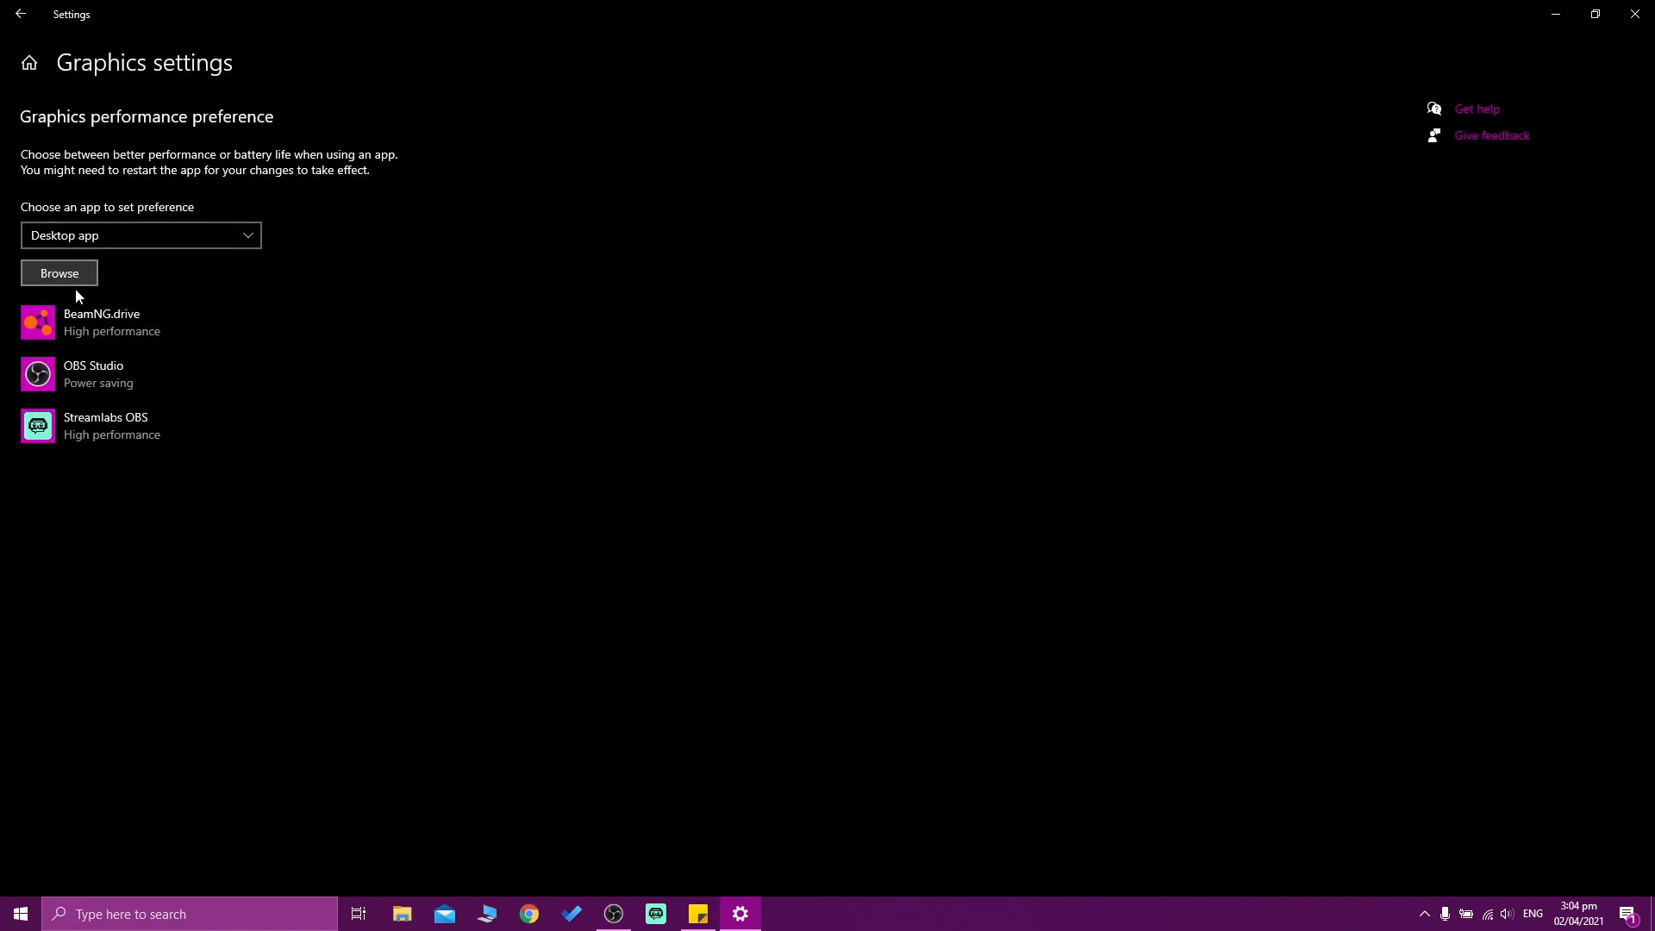
Step: Inspect the graphics performance options for BeamNG.drive and dismiss them without saving
{"action": "left_click", "coordinate": [100, 321]}
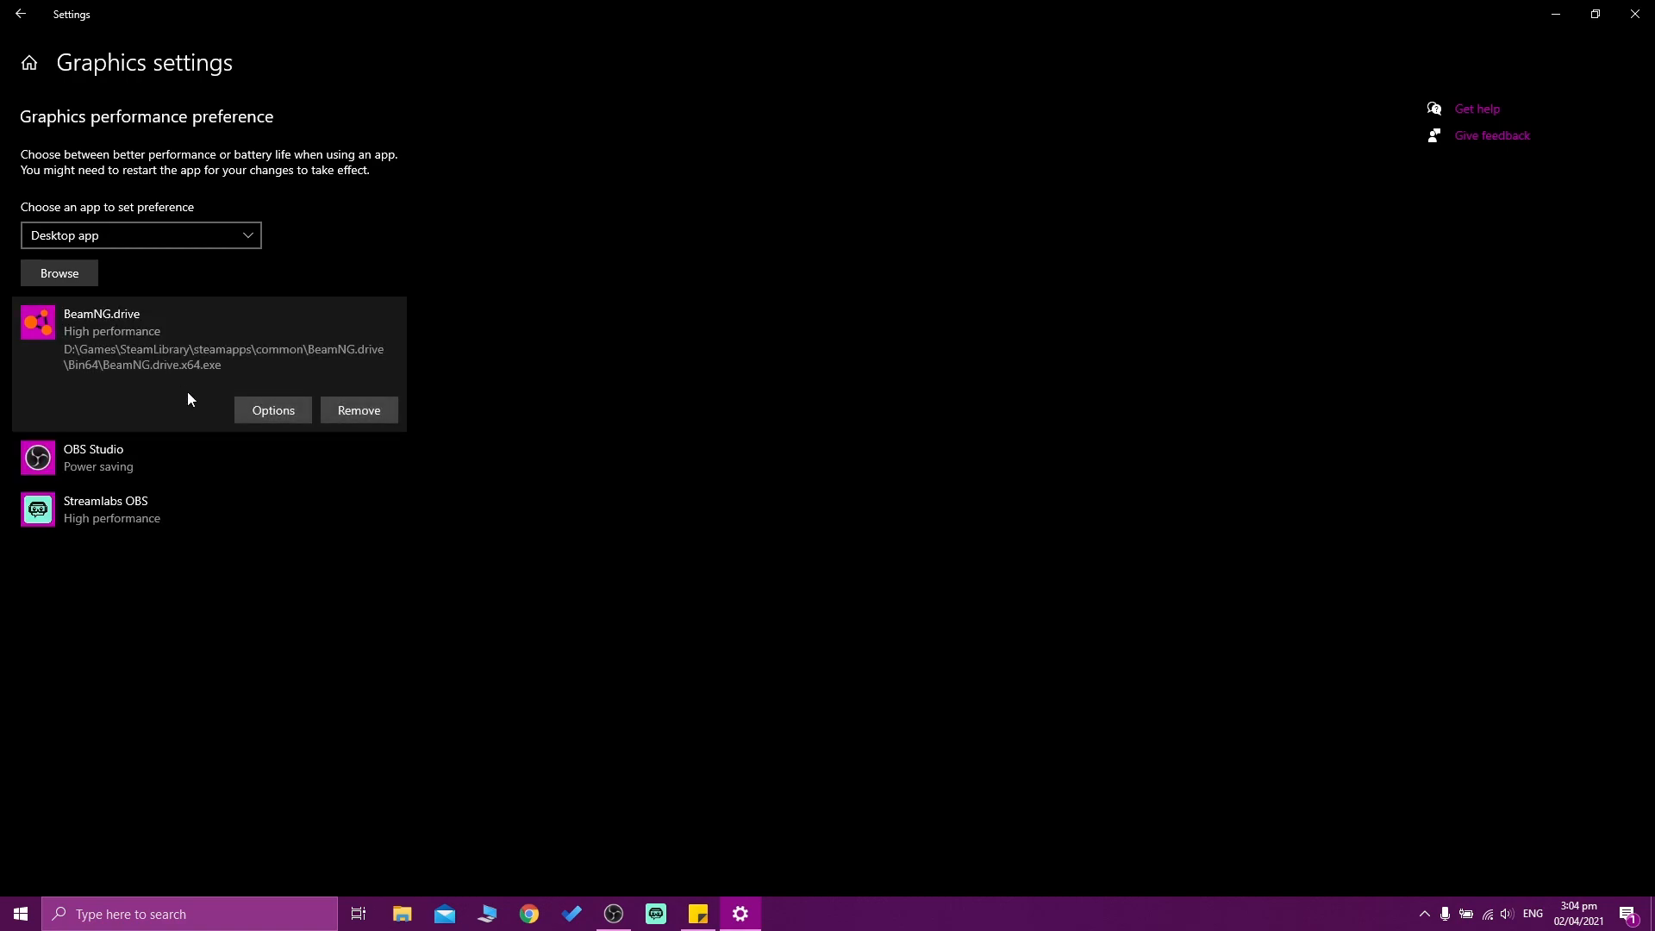
{"action": "left_click", "coordinate": [282, 412]}
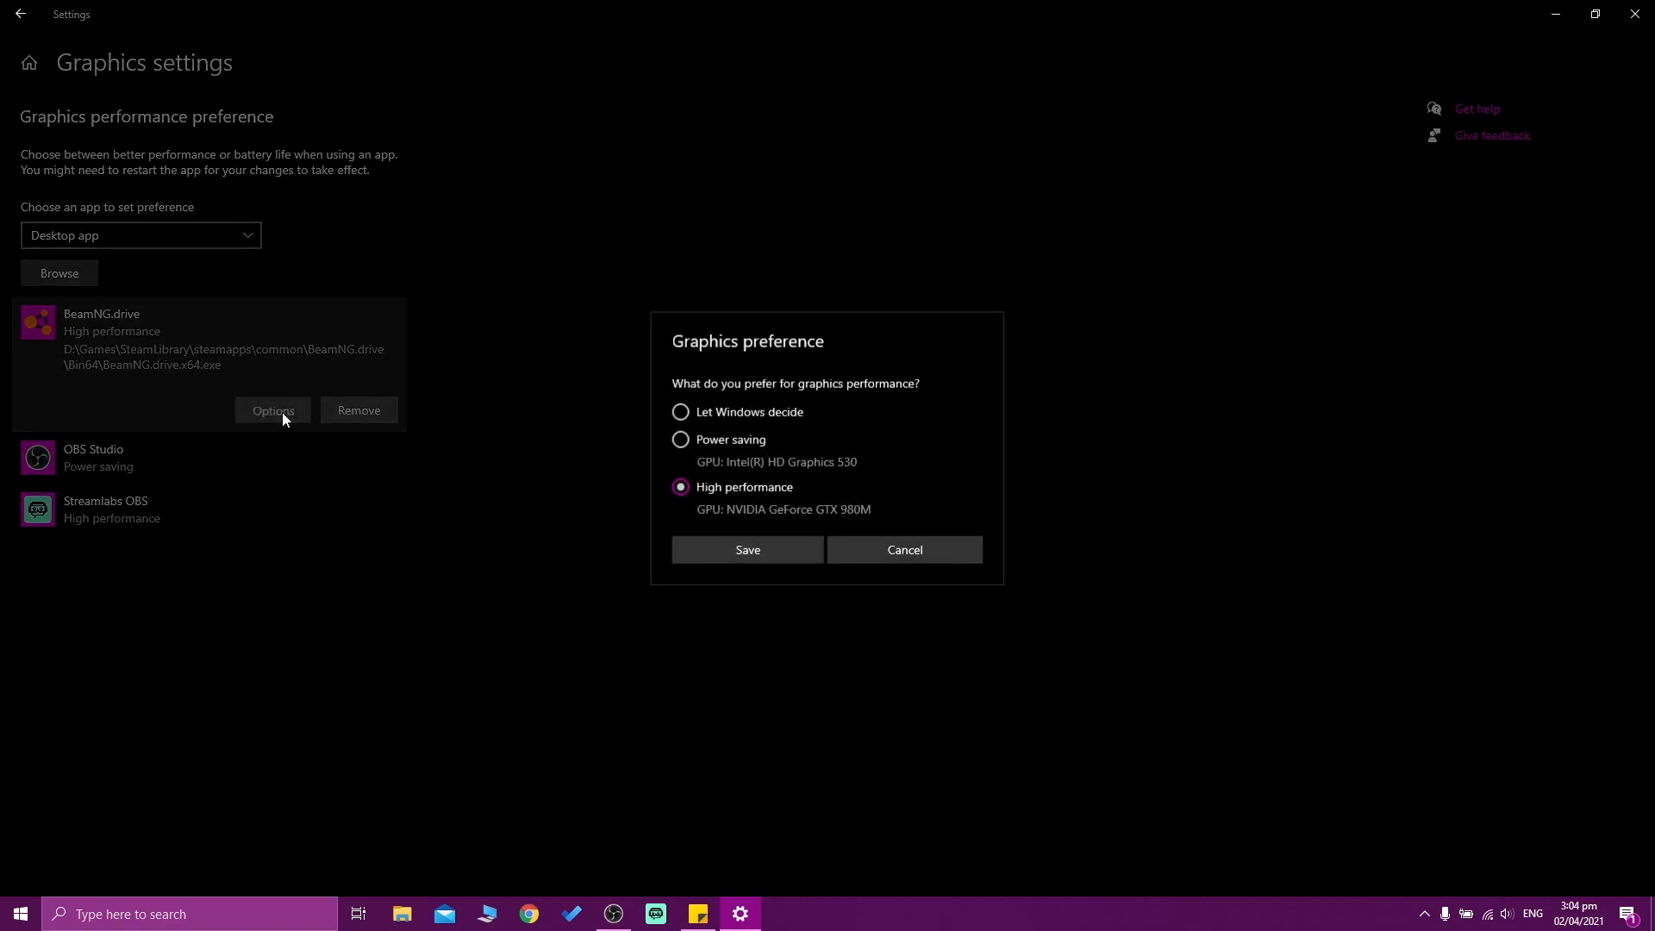
{"action": "left_click", "coordinate": [905, 553]}
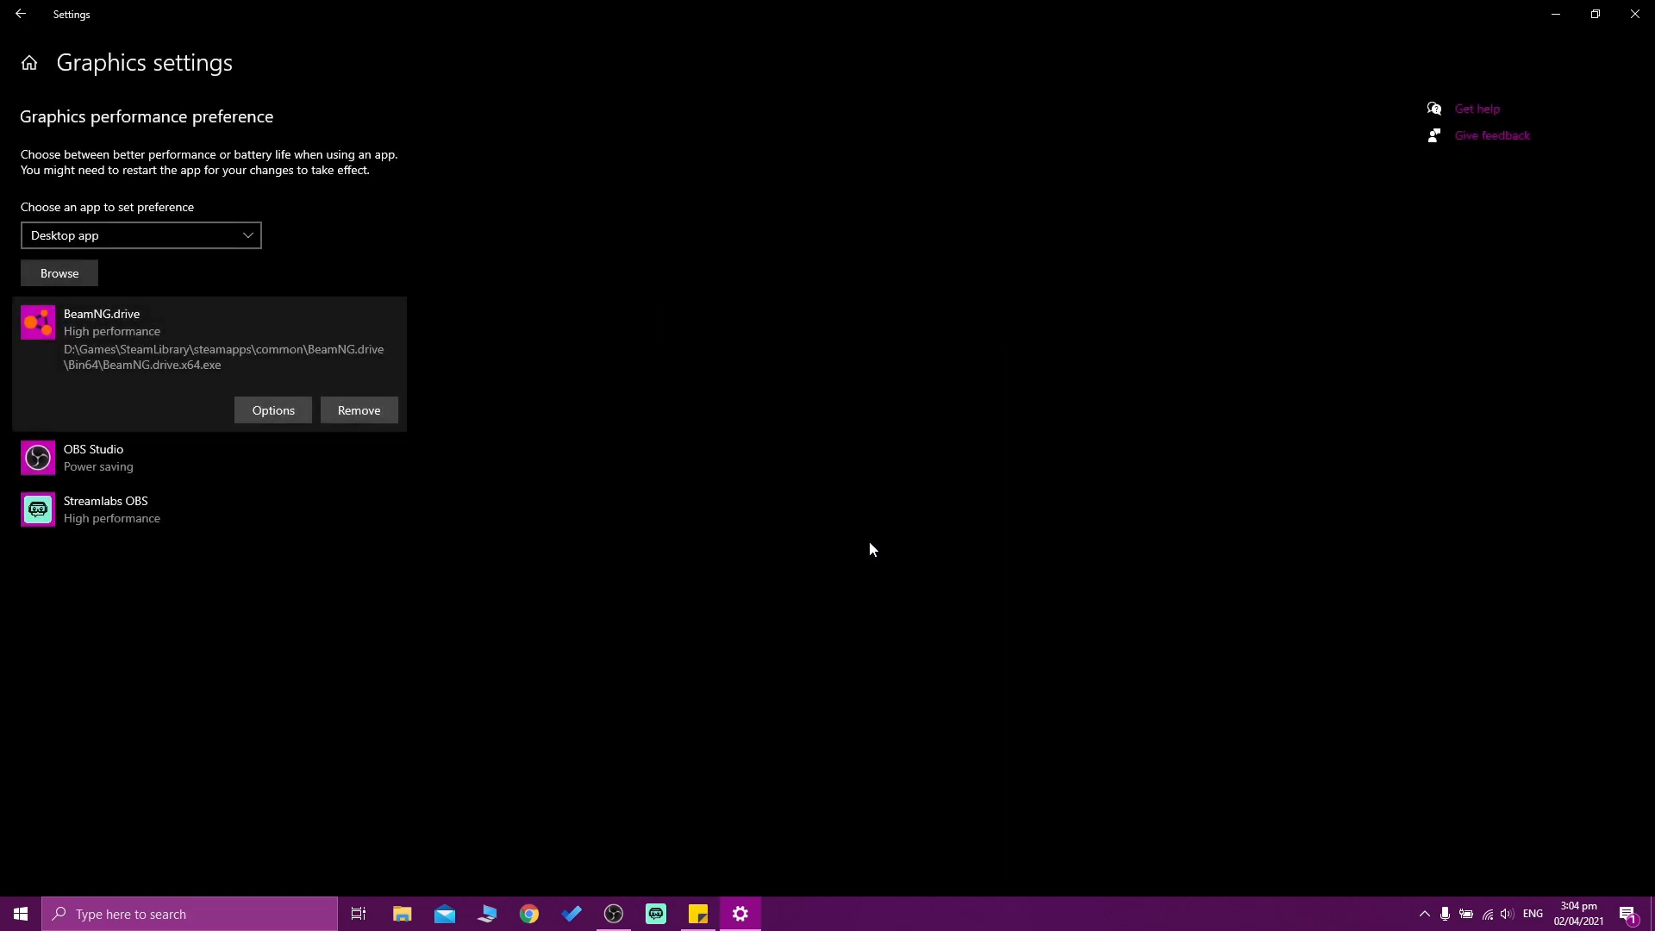
Step: Browse to BeamNG.drive.x64 in D:\Games\SteamLibrary\steamapps\common\BeamNG.drive\Bin64 as a desktop app to add, and cancel the selection
{"action": "left_click", "coordinate": [60, 273]}
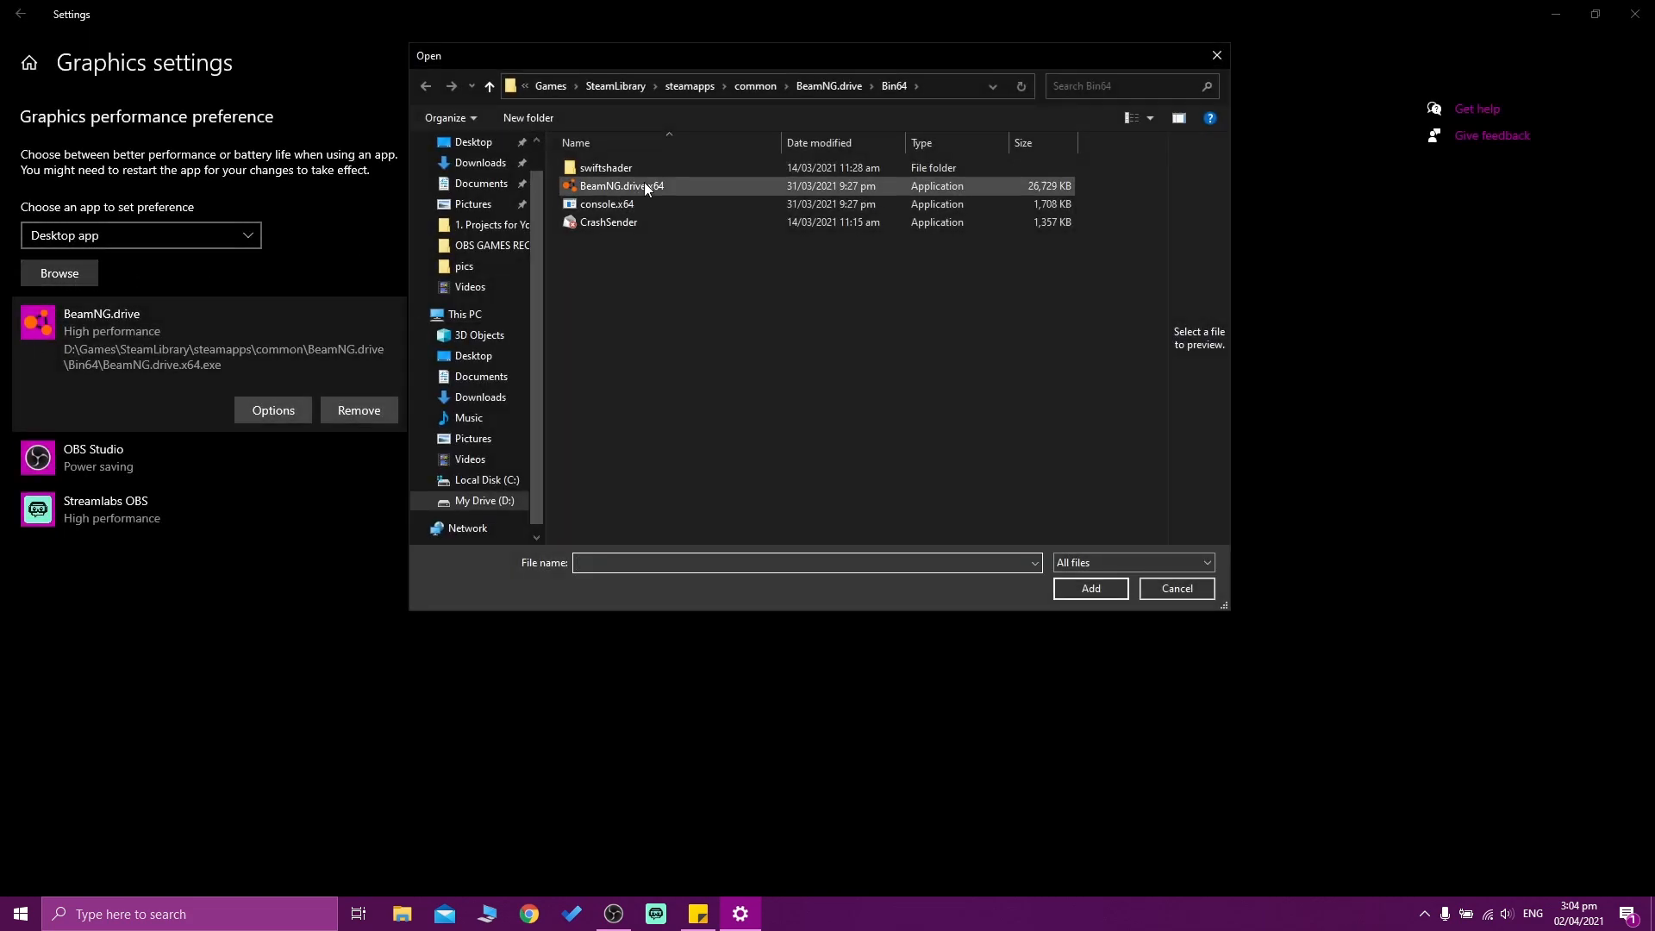
{"action": "left_click", "coordinate": [548, 86]}
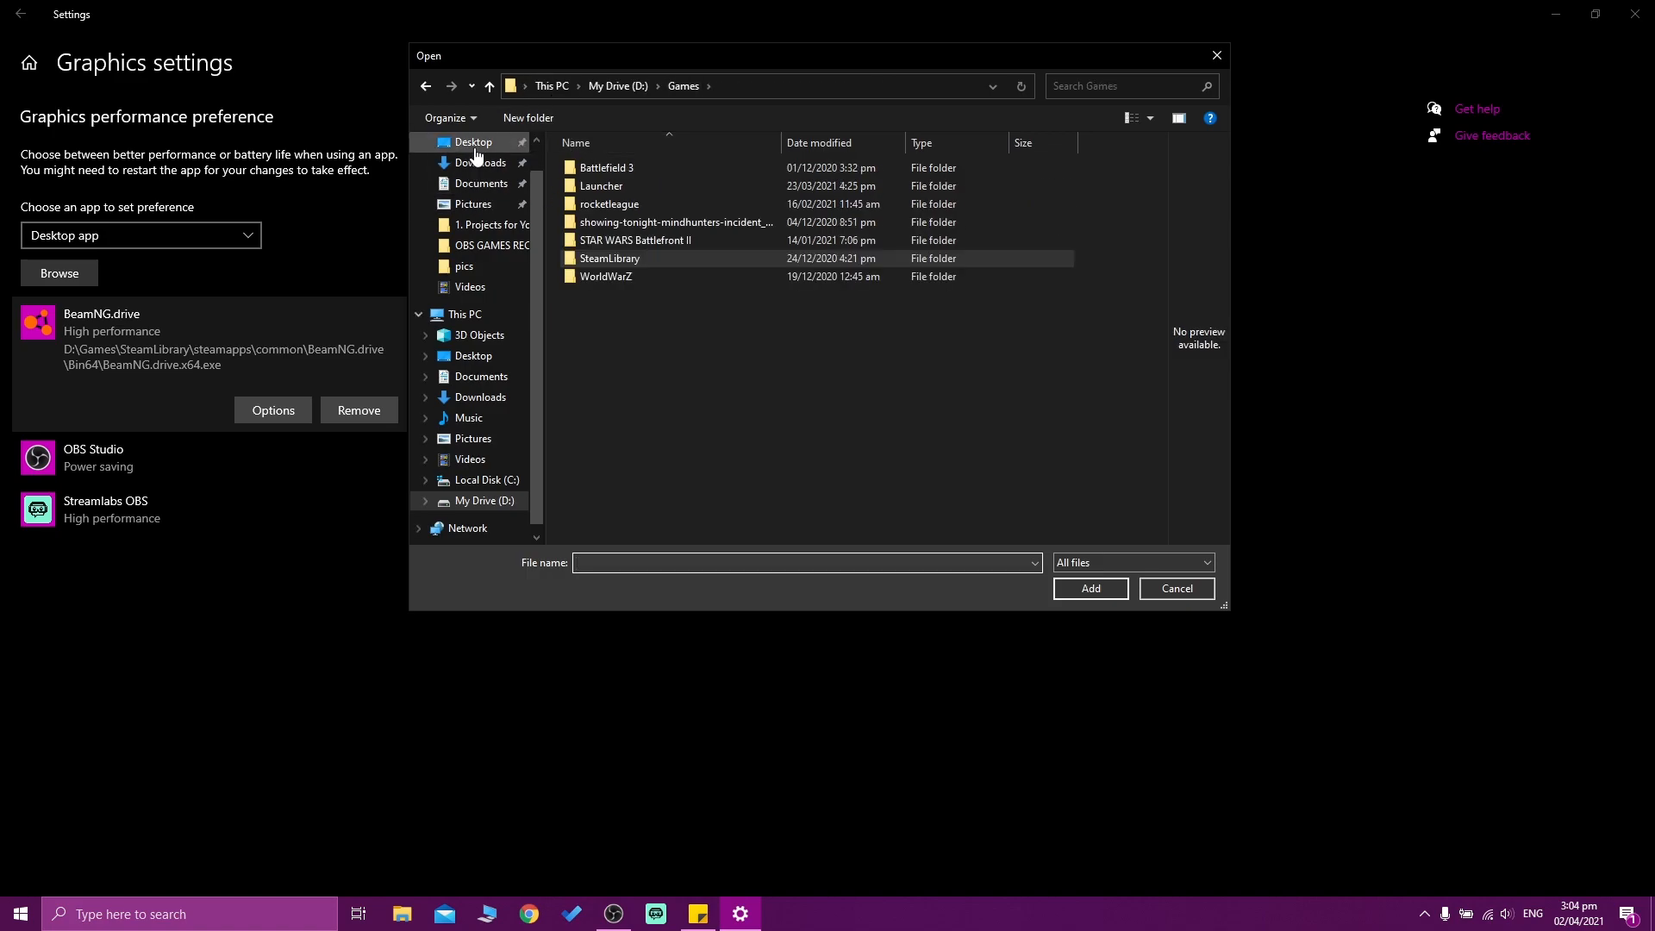
{"action": "left_click", "coordinate": [470, 313]}
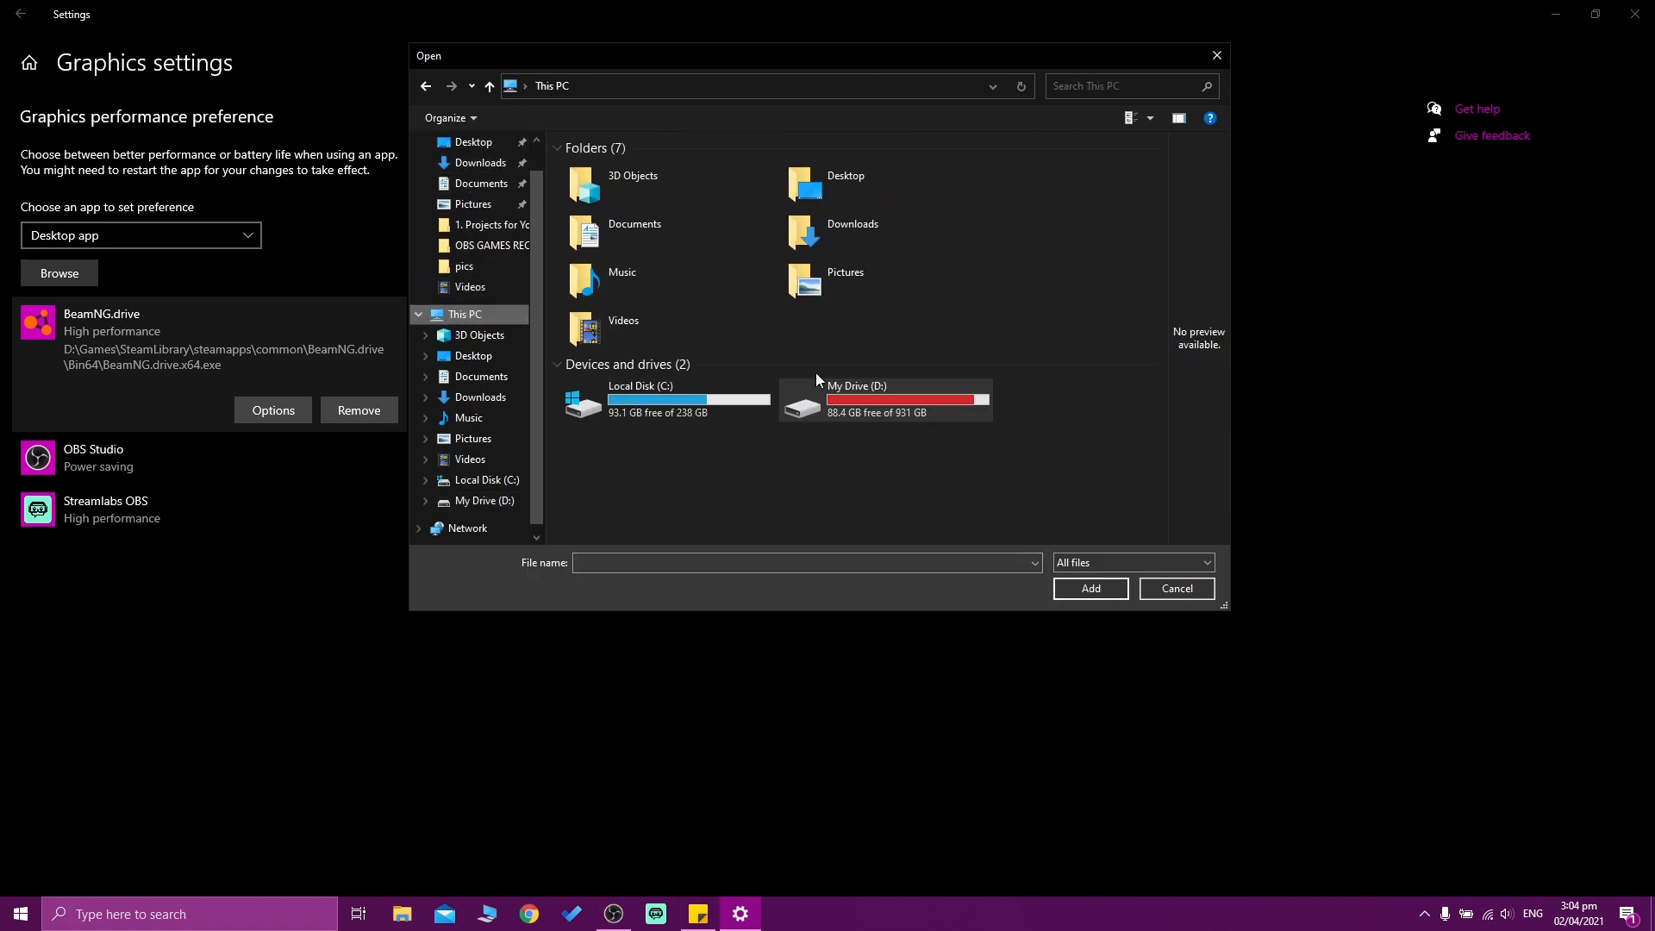
{"action": "double_click", "coordinate": [862, 400]}
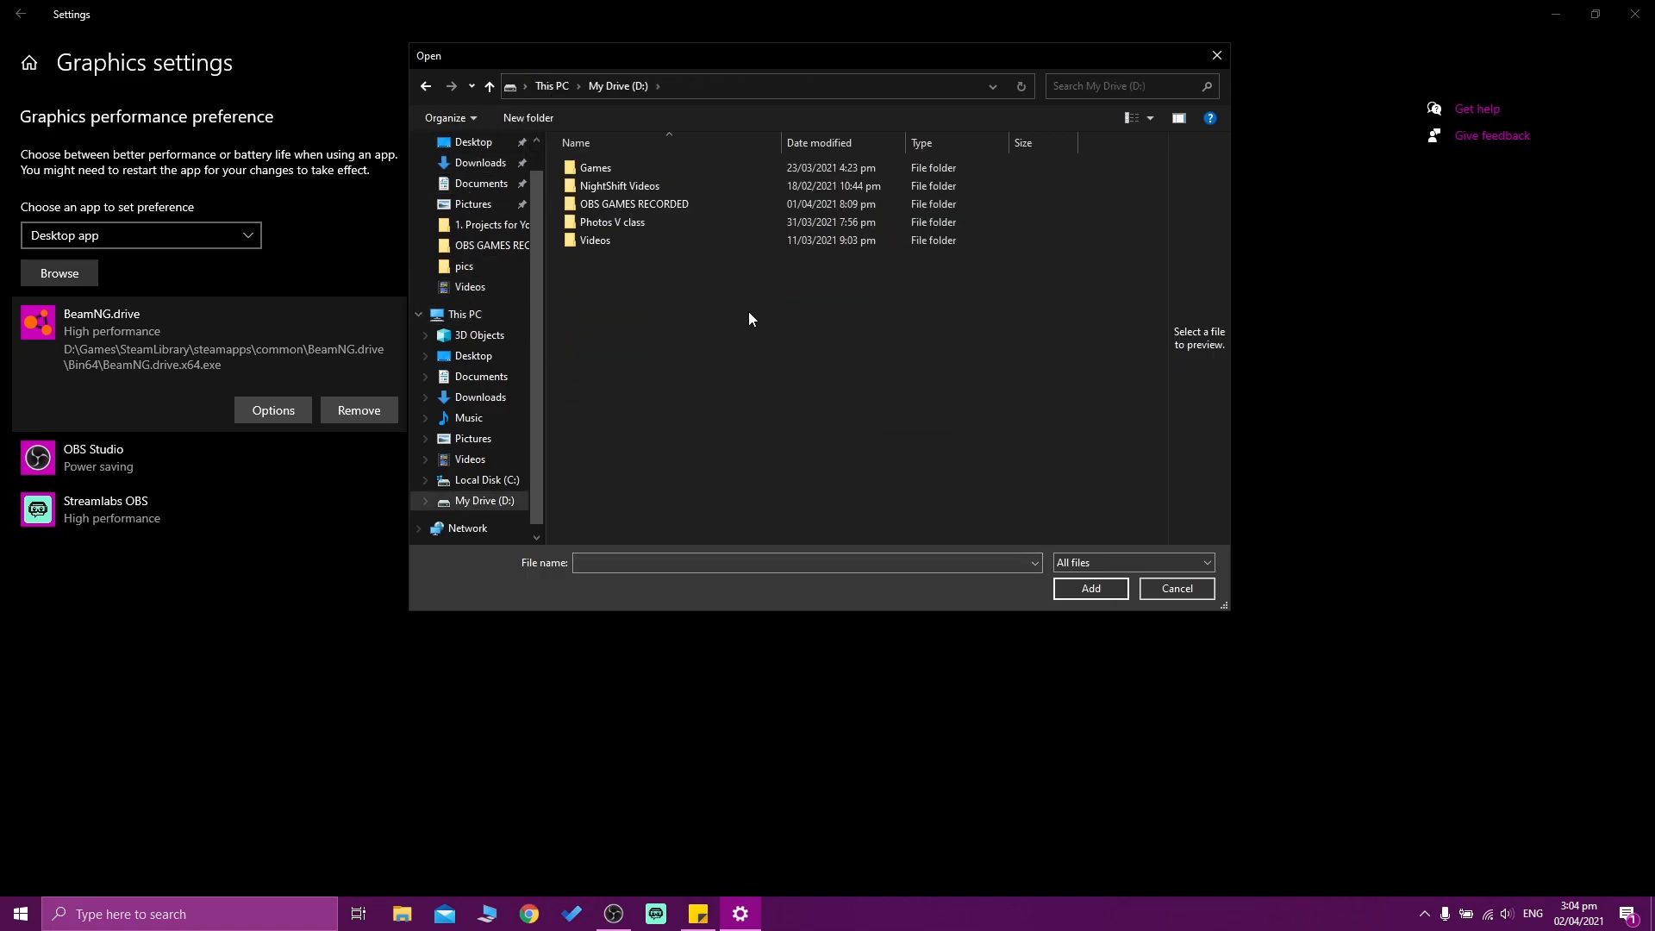
{"action": "double_click", "coordinate": [608, 168]}
{"action": "double_click", "coordinate": [619, 258]}
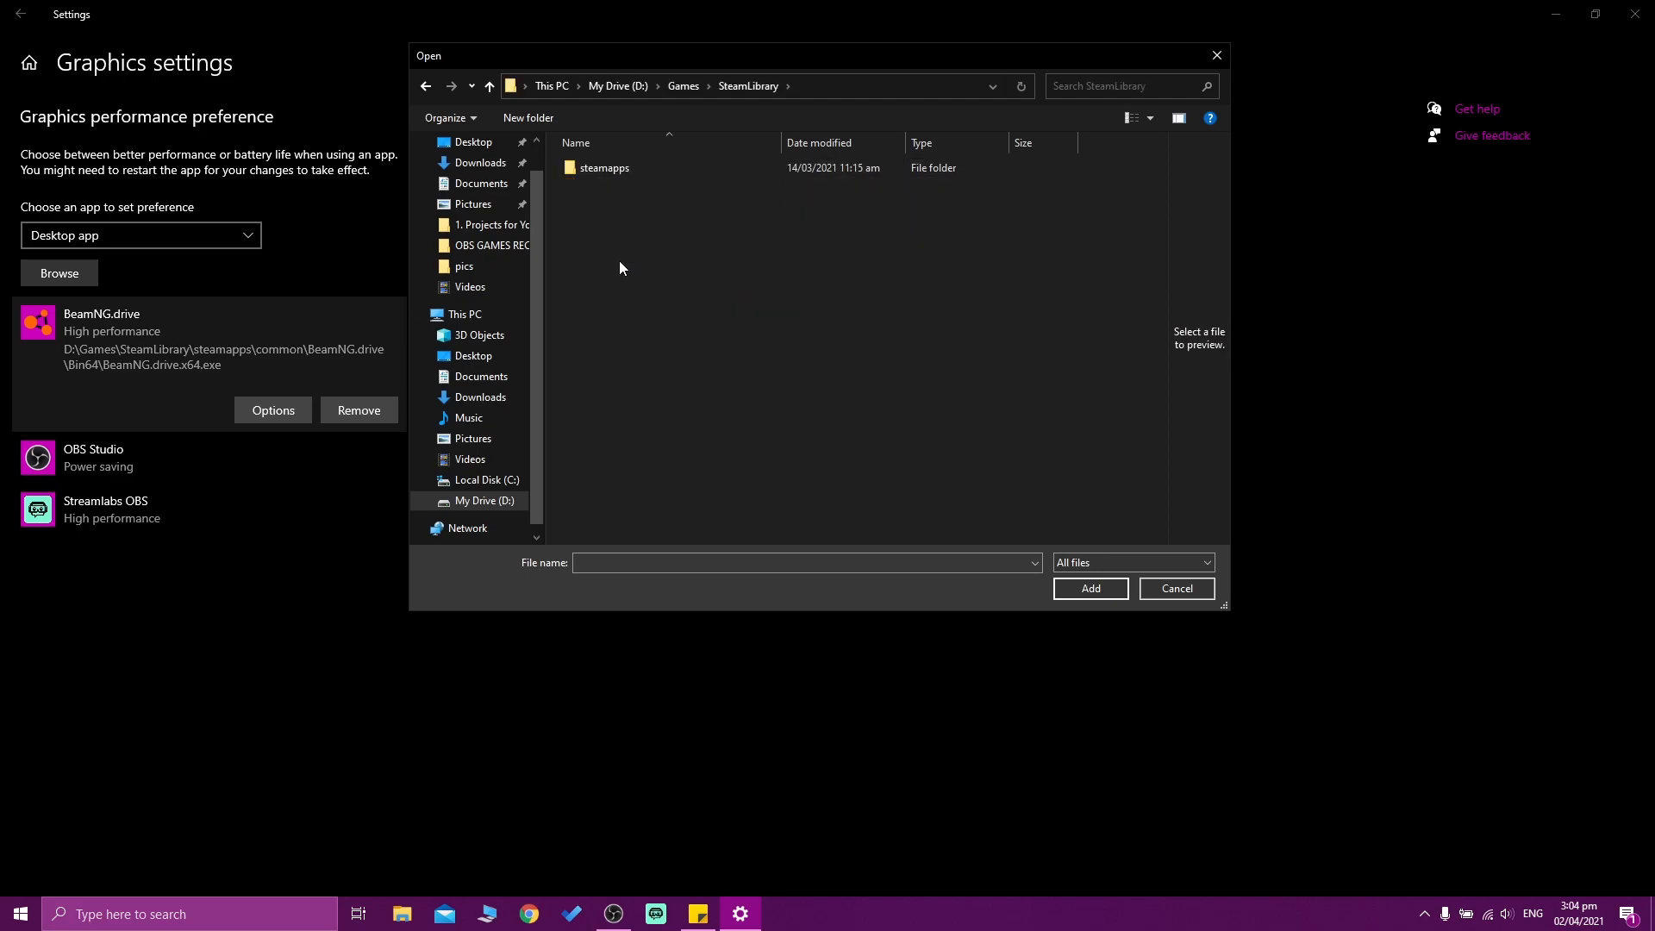
{"action": "double_click", "coordinate": [603, 169]}
{"action": "double_click", "coordinate": [604, 169]}
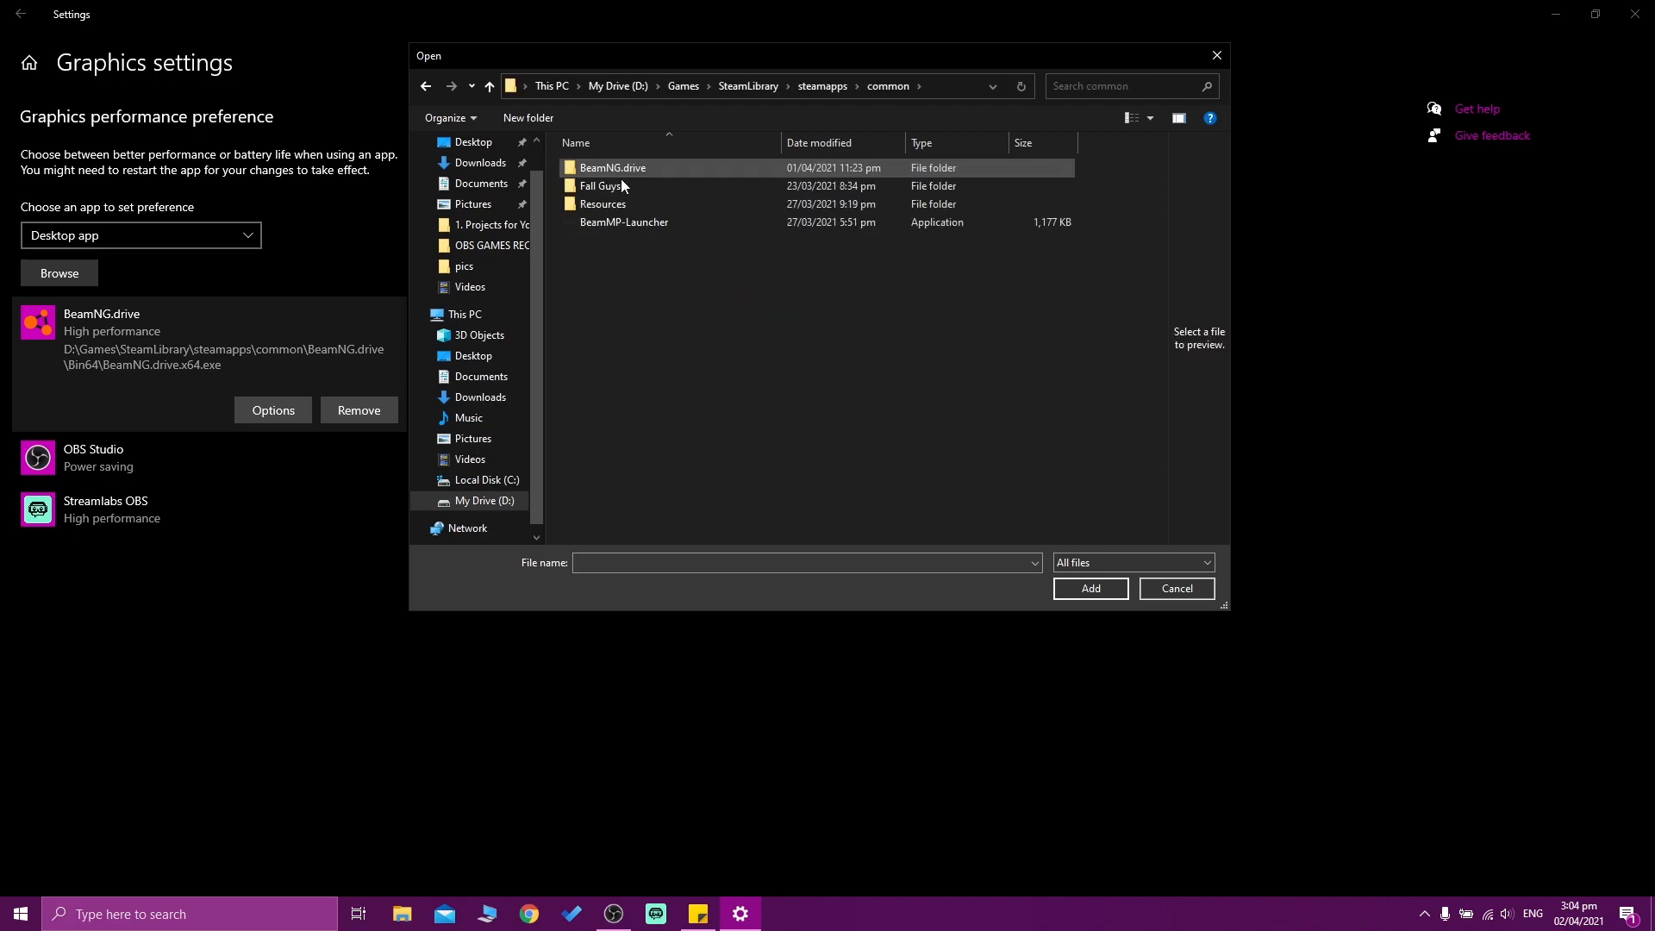
{"action": "left_click", "coordinate": [602, 167]}
{"action": "double_click", "coordinate": [616, 169]}
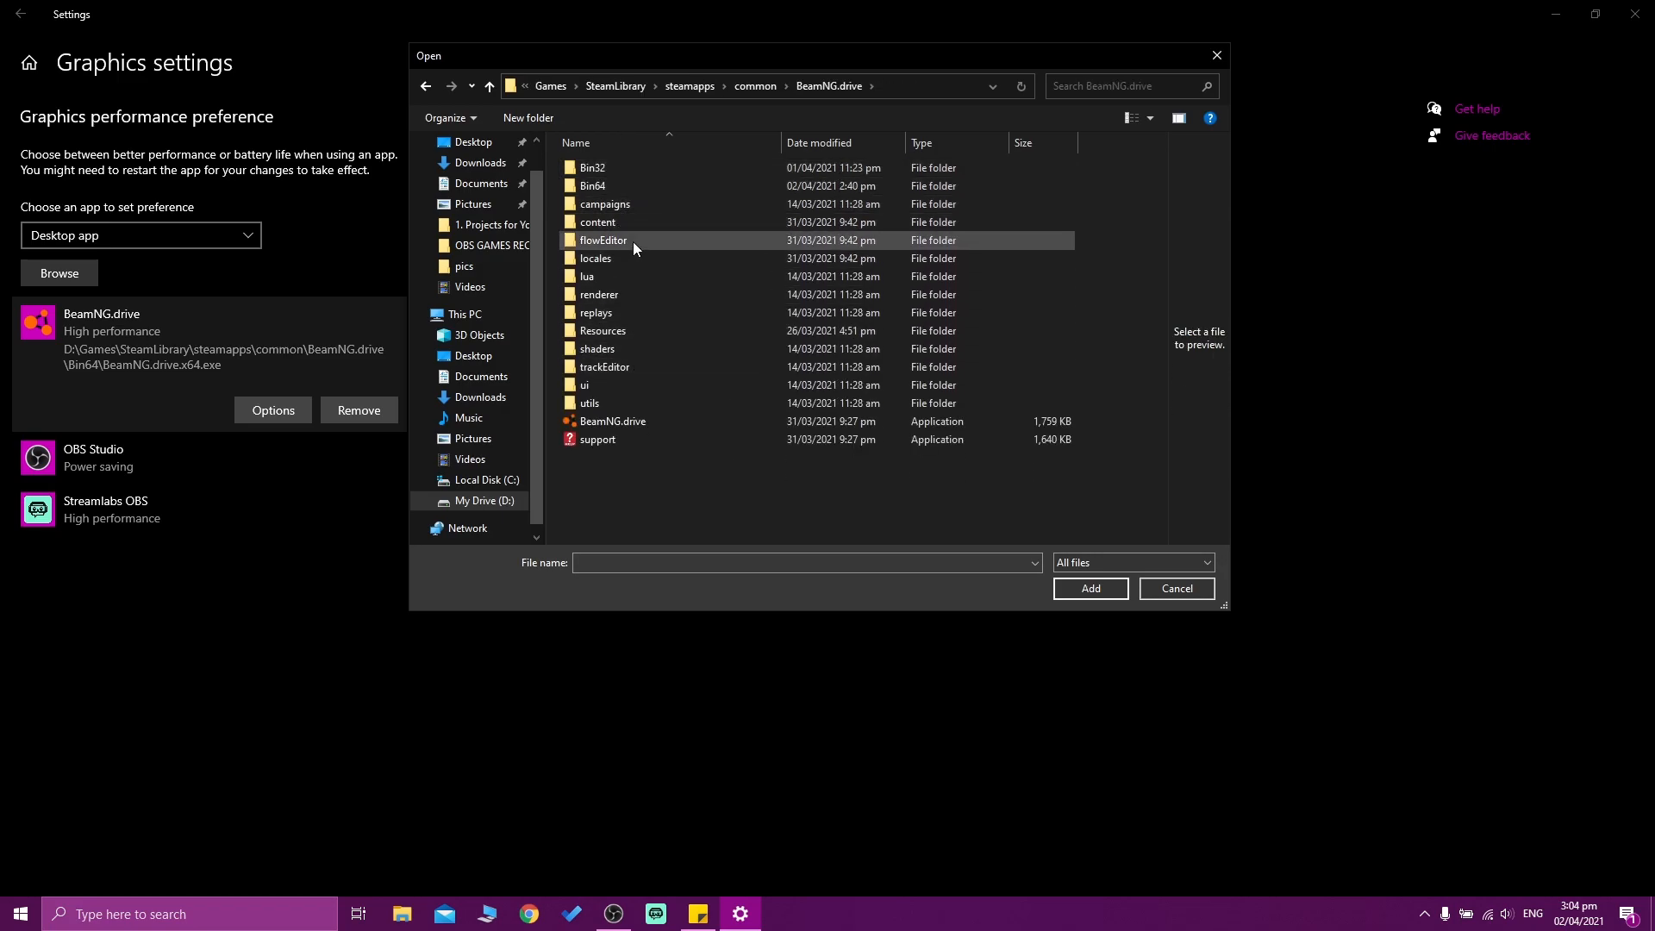
{"action": "double_click", "coordinate": [602, 188]}
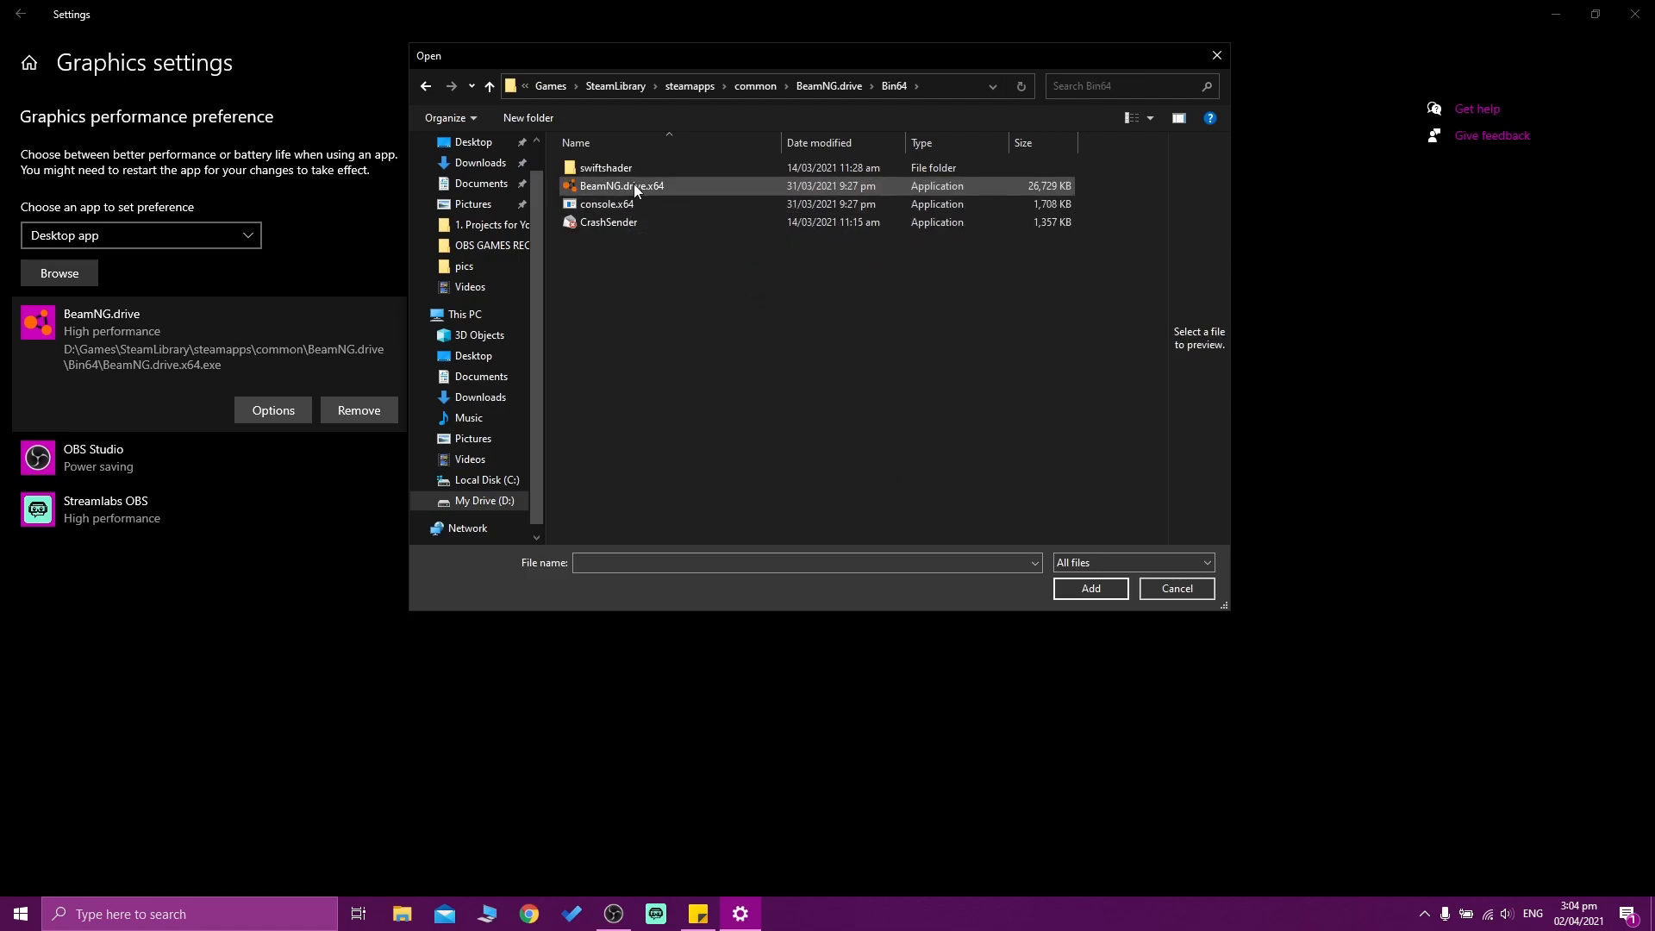
{"action": "left_click", "coordinate": [628, 185]}
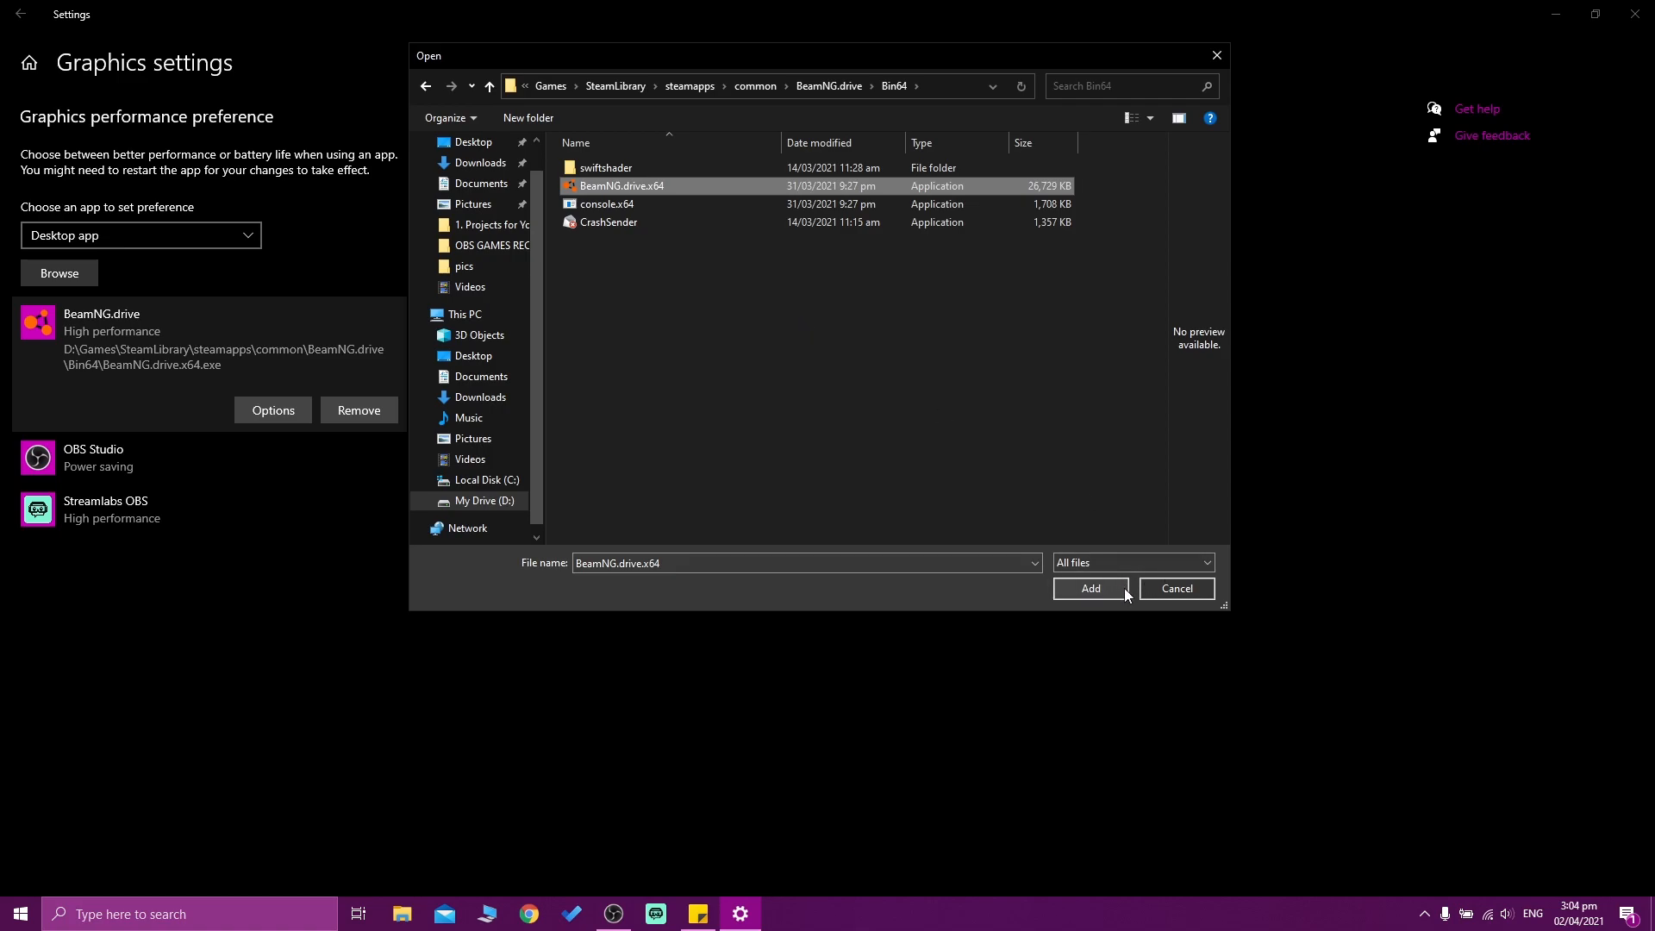
{"action": "left_click", "coordinate": [1180, 592]}
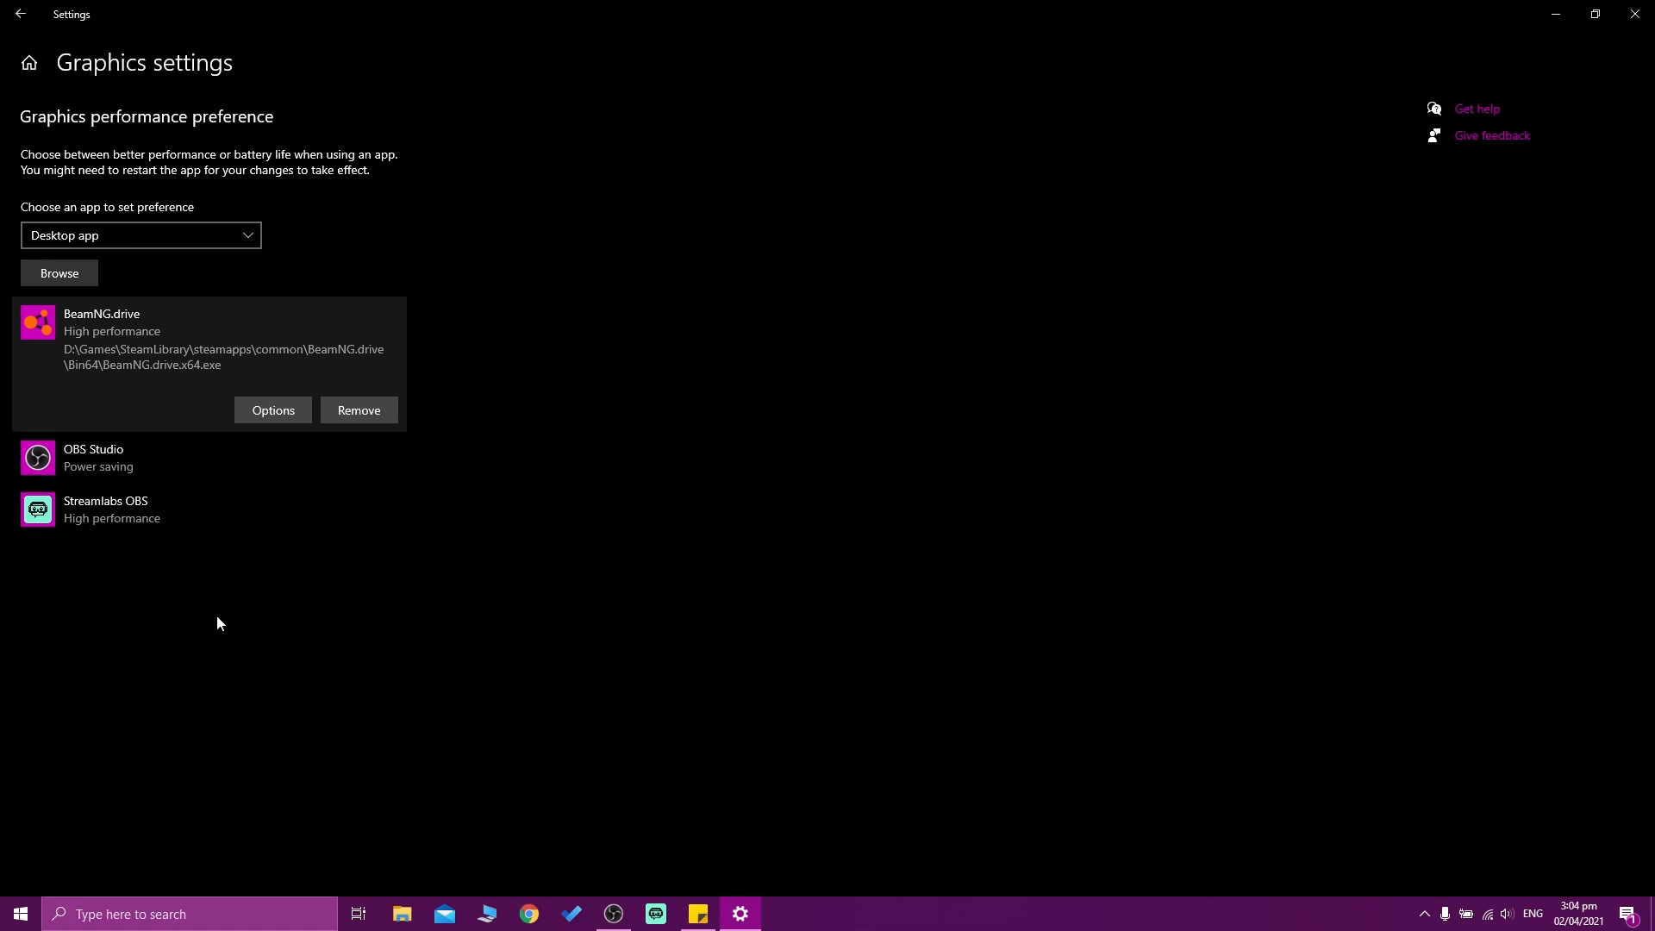
Step: Check the graphics preference assigned to BeamNG.drive again and close the Windows graphics settings
{"action": "left_click", "coordinate": [119, 450]}
{"action": "left_click", "coordinate": [122, 319]}
{"action": "left_click", "coordinate": [273, 410]}
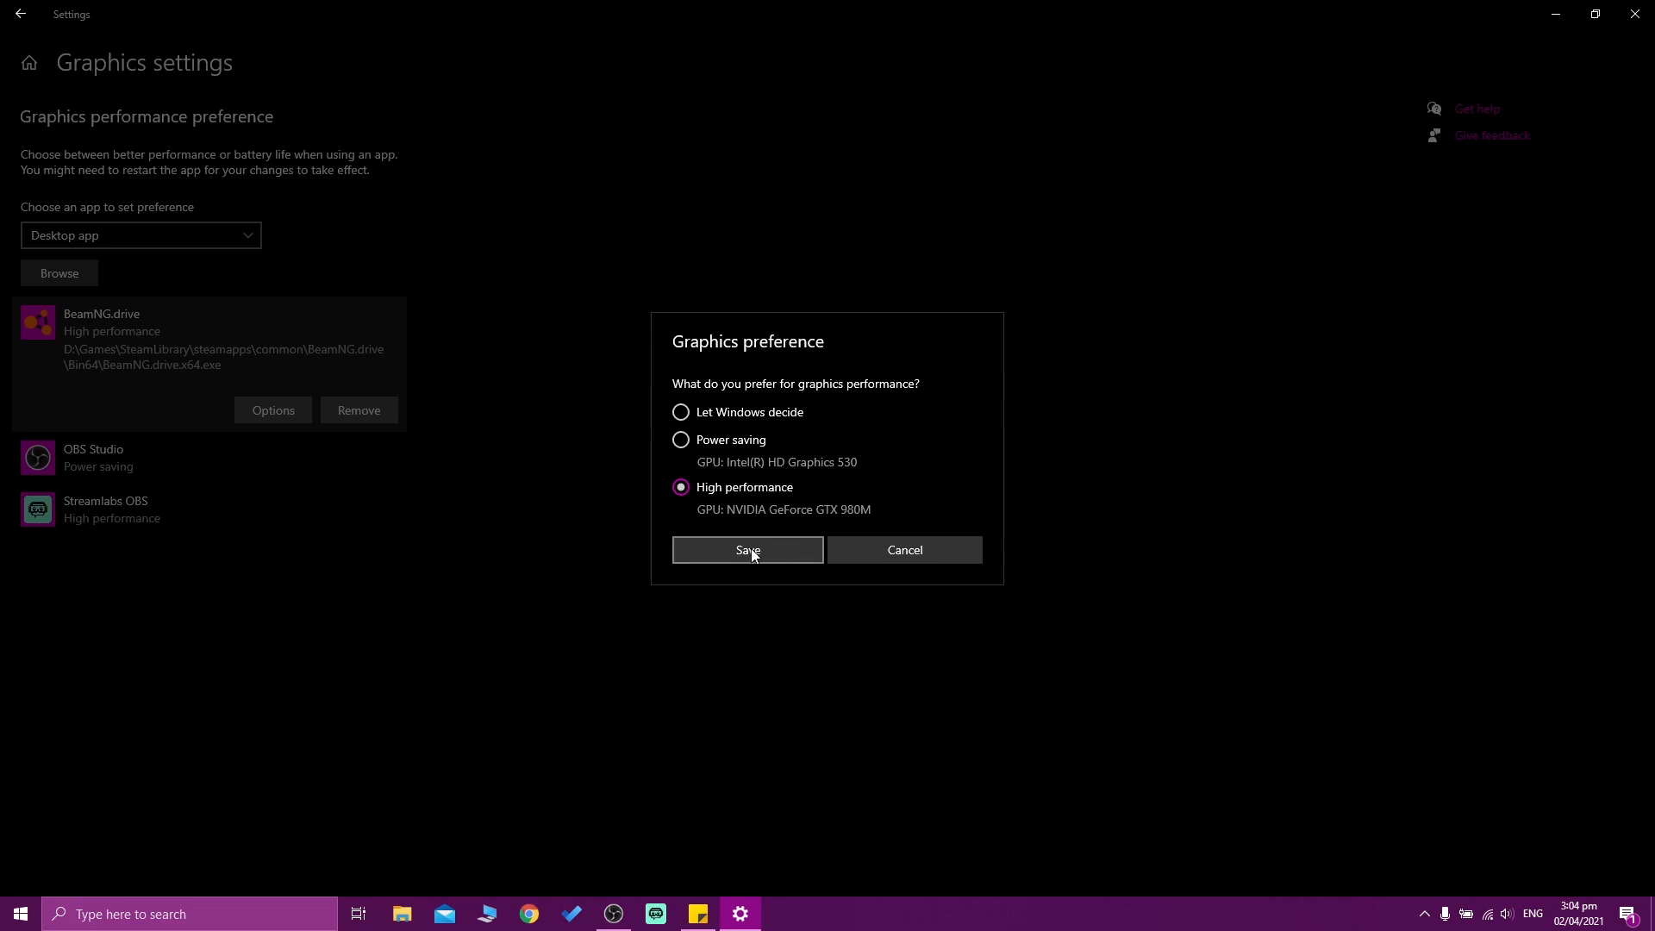
{"action": "left_click", "coordinate": [938, 554]}
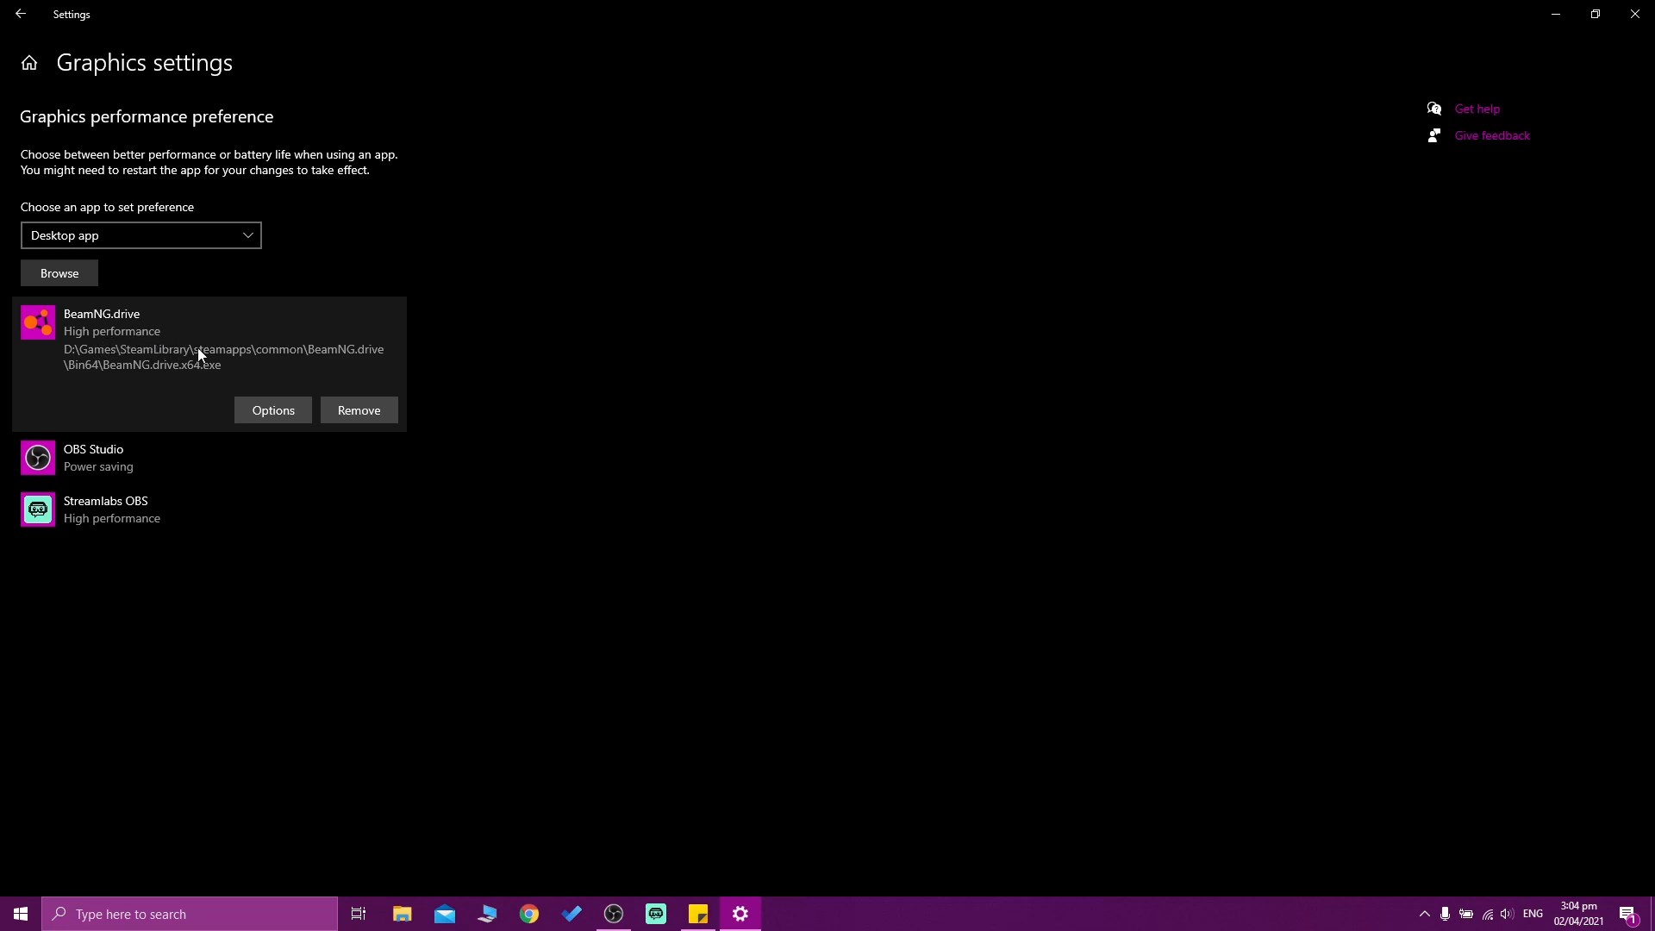
{"action": "left_click", "coordinate": [1636, 14]}
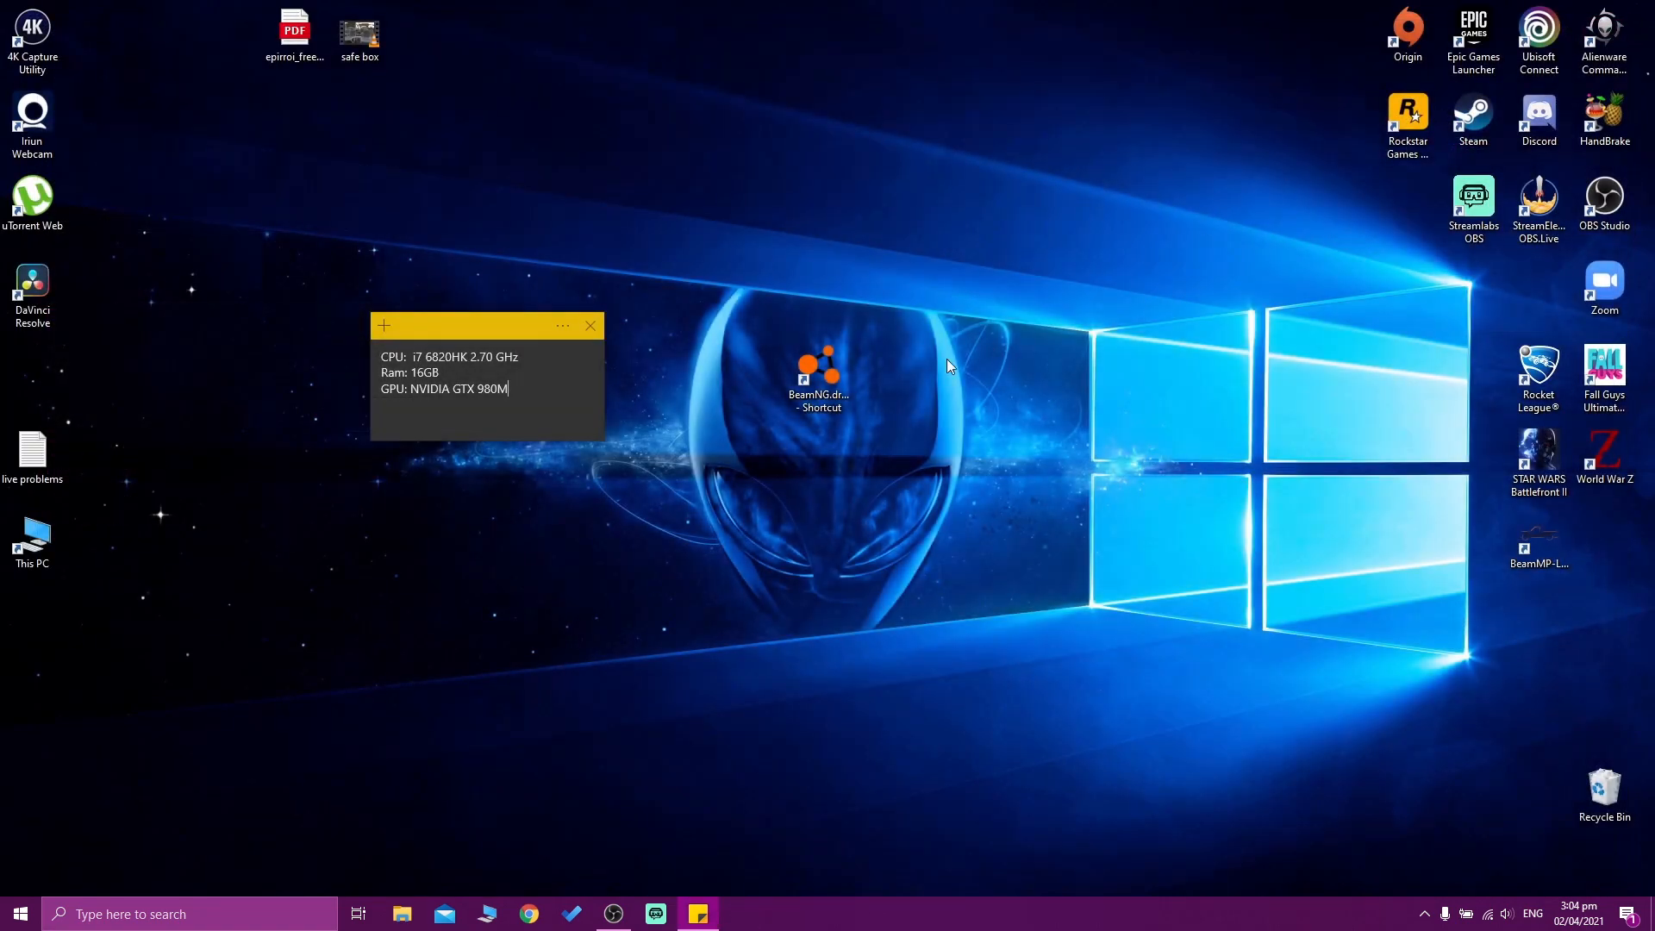
Step: Open the NVIDIA Control Panel from the desktop
{"action": "right_click", "coordinate": [523, 551]}
{"action": "left_click", "coordinate": [851, 594]}
{"action": "right_click", "coordinate": [480, 537]}
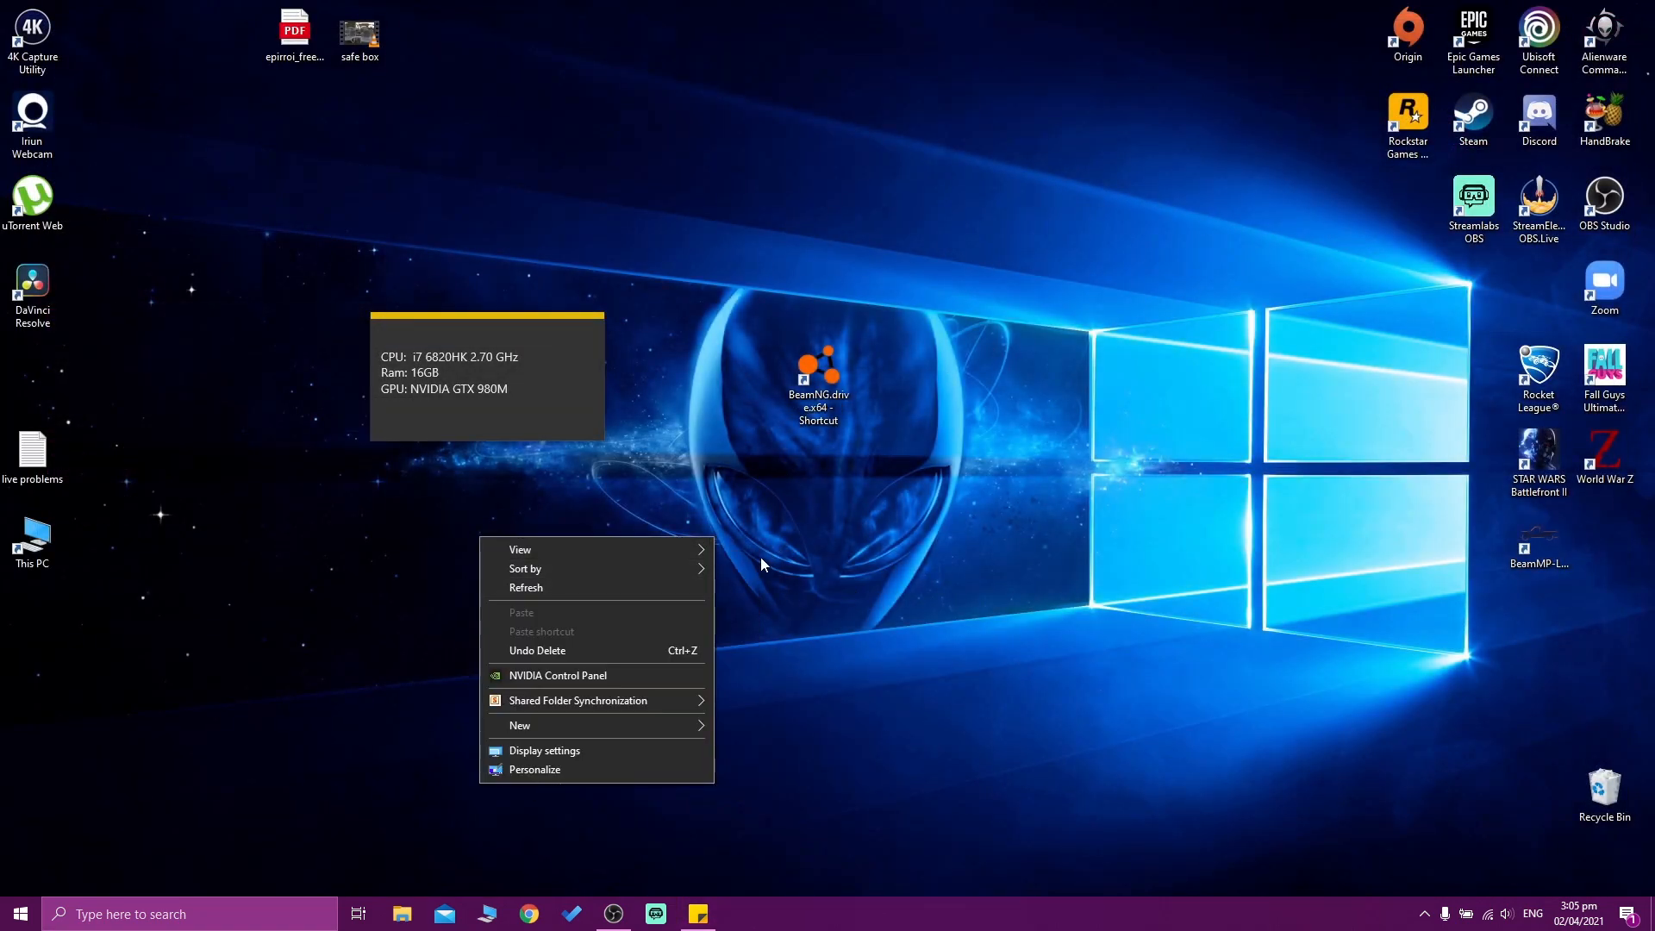
{"action": "left_click", "coordinate": [786, 561]}
{"action": "right_click", "coordinate": [518, 552]}
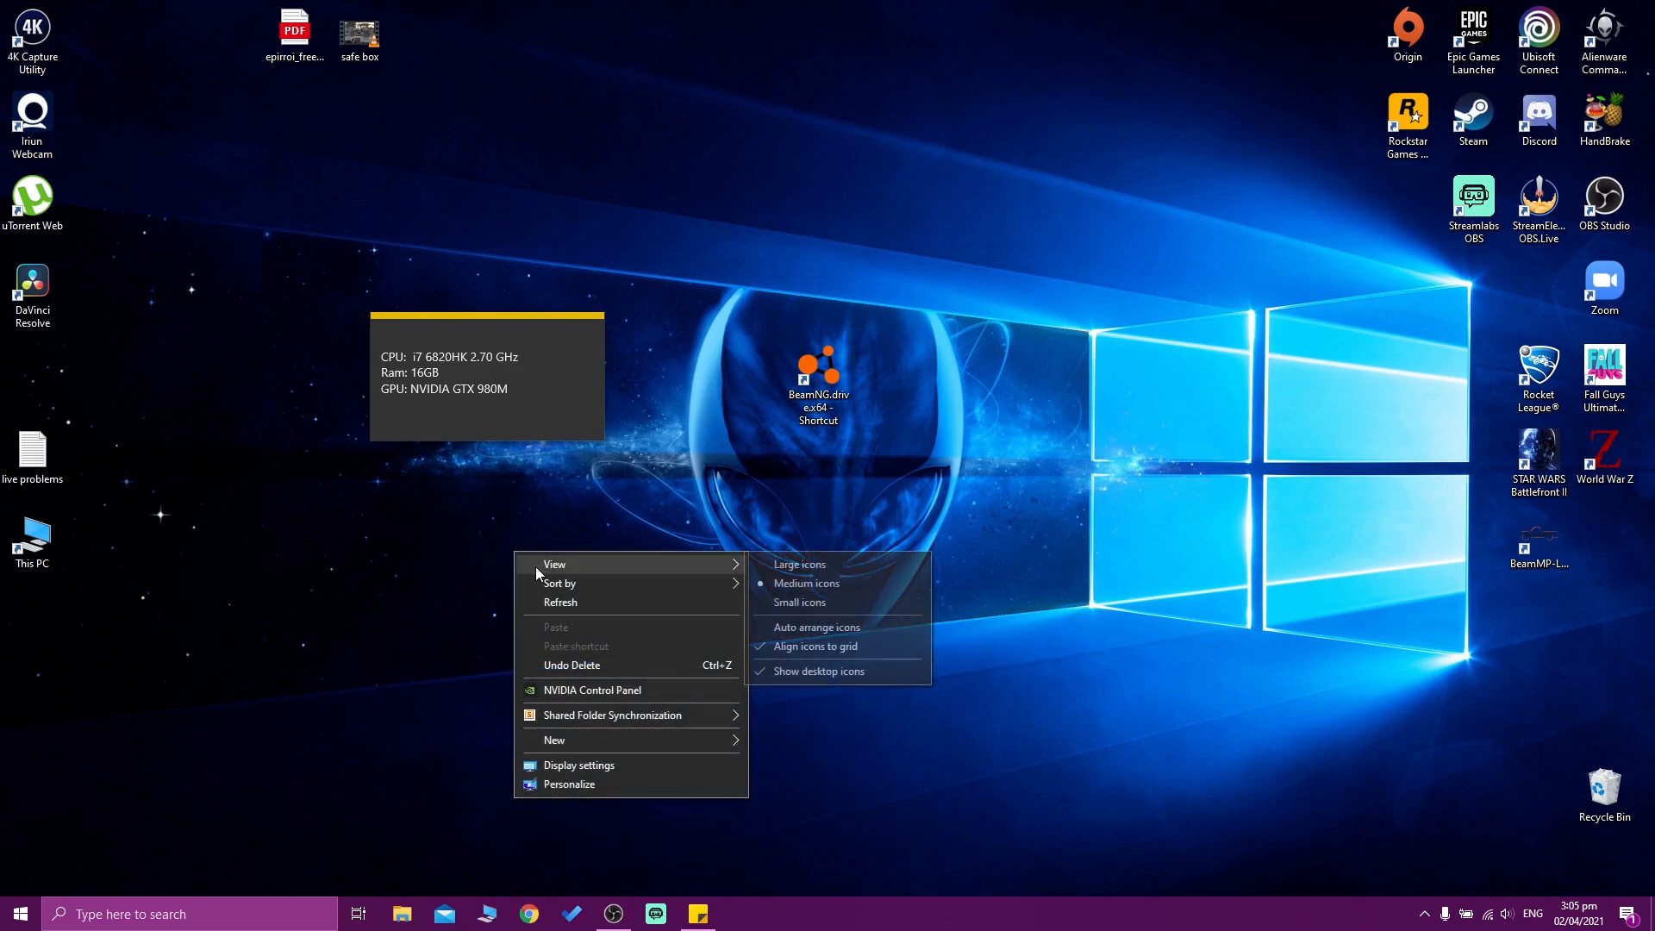
{"action": "left_click", "coordinate": [464, 536]}
{"action": "right_click", "coordinate": [464, 536]}
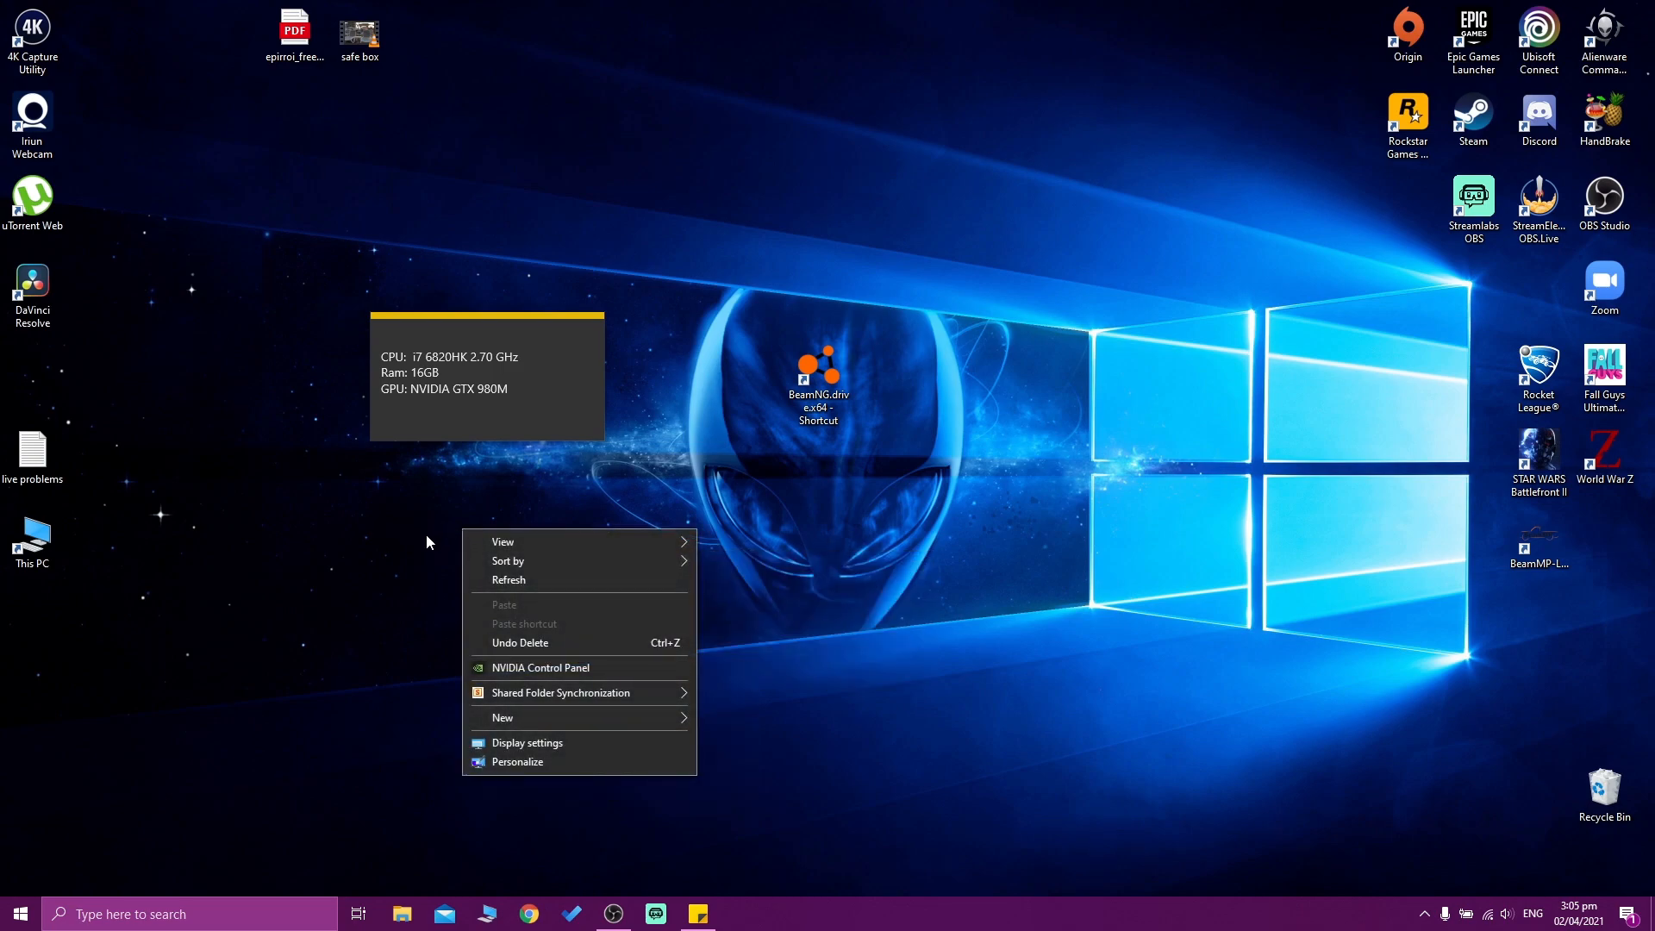
{"action": "left_click", "coordinate": [572, 672]}
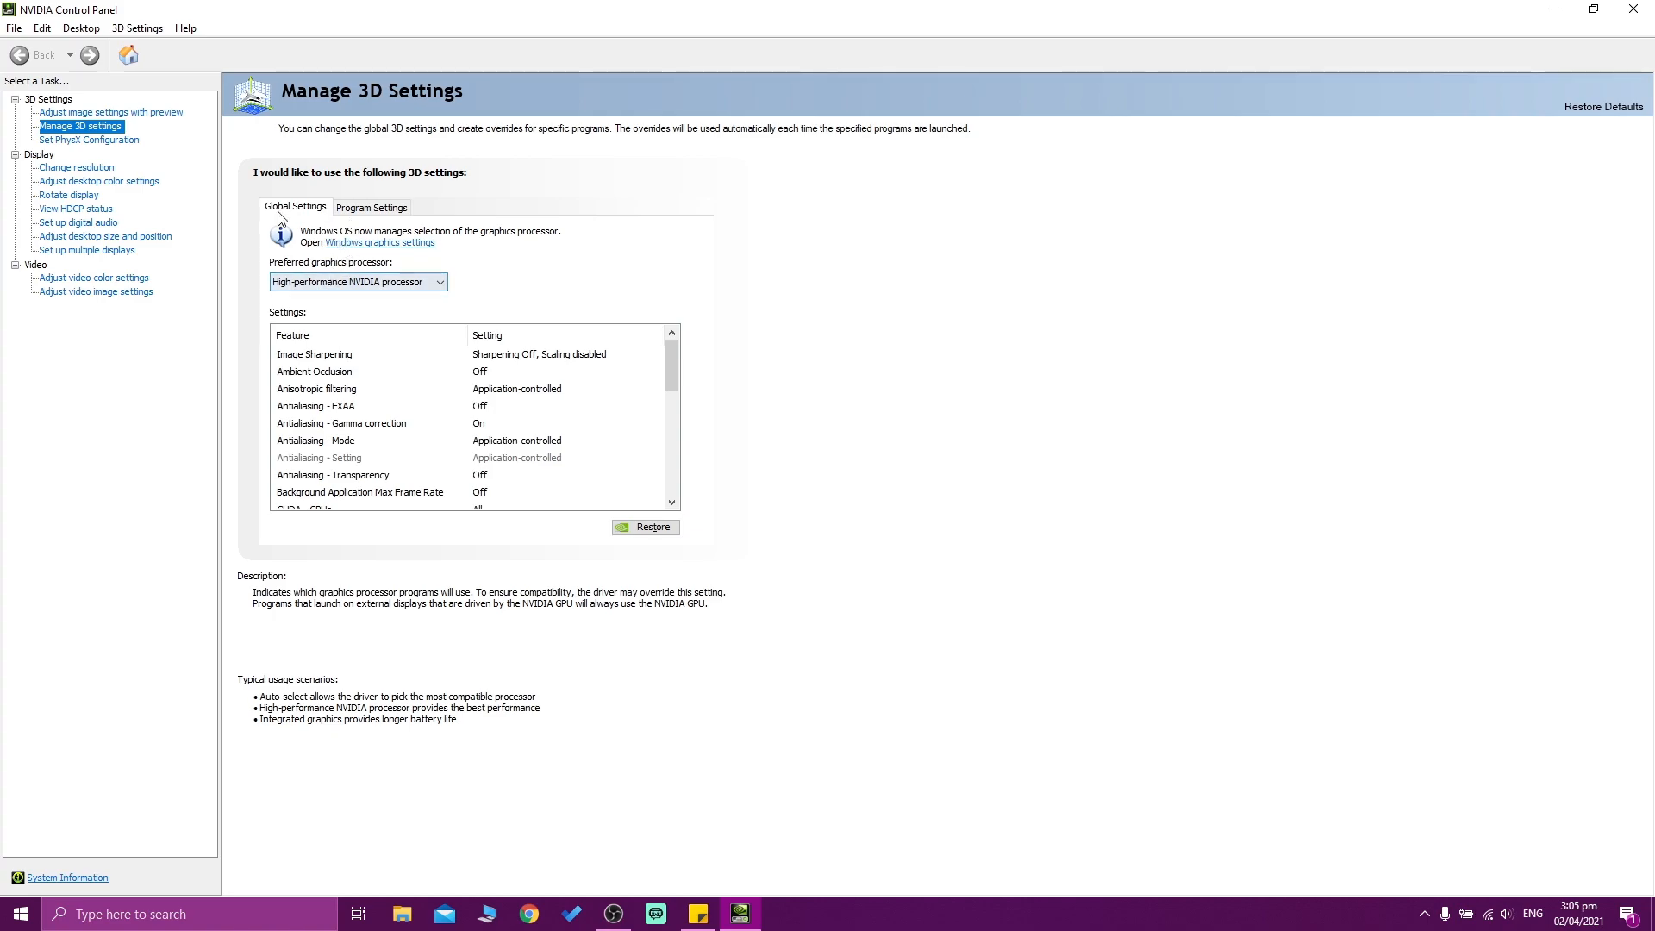
Step: Inspect the global preferred graphics processor choices and switch to the per-program 3D settings
{"action": "left_click", "coordinate": [394, 284]}
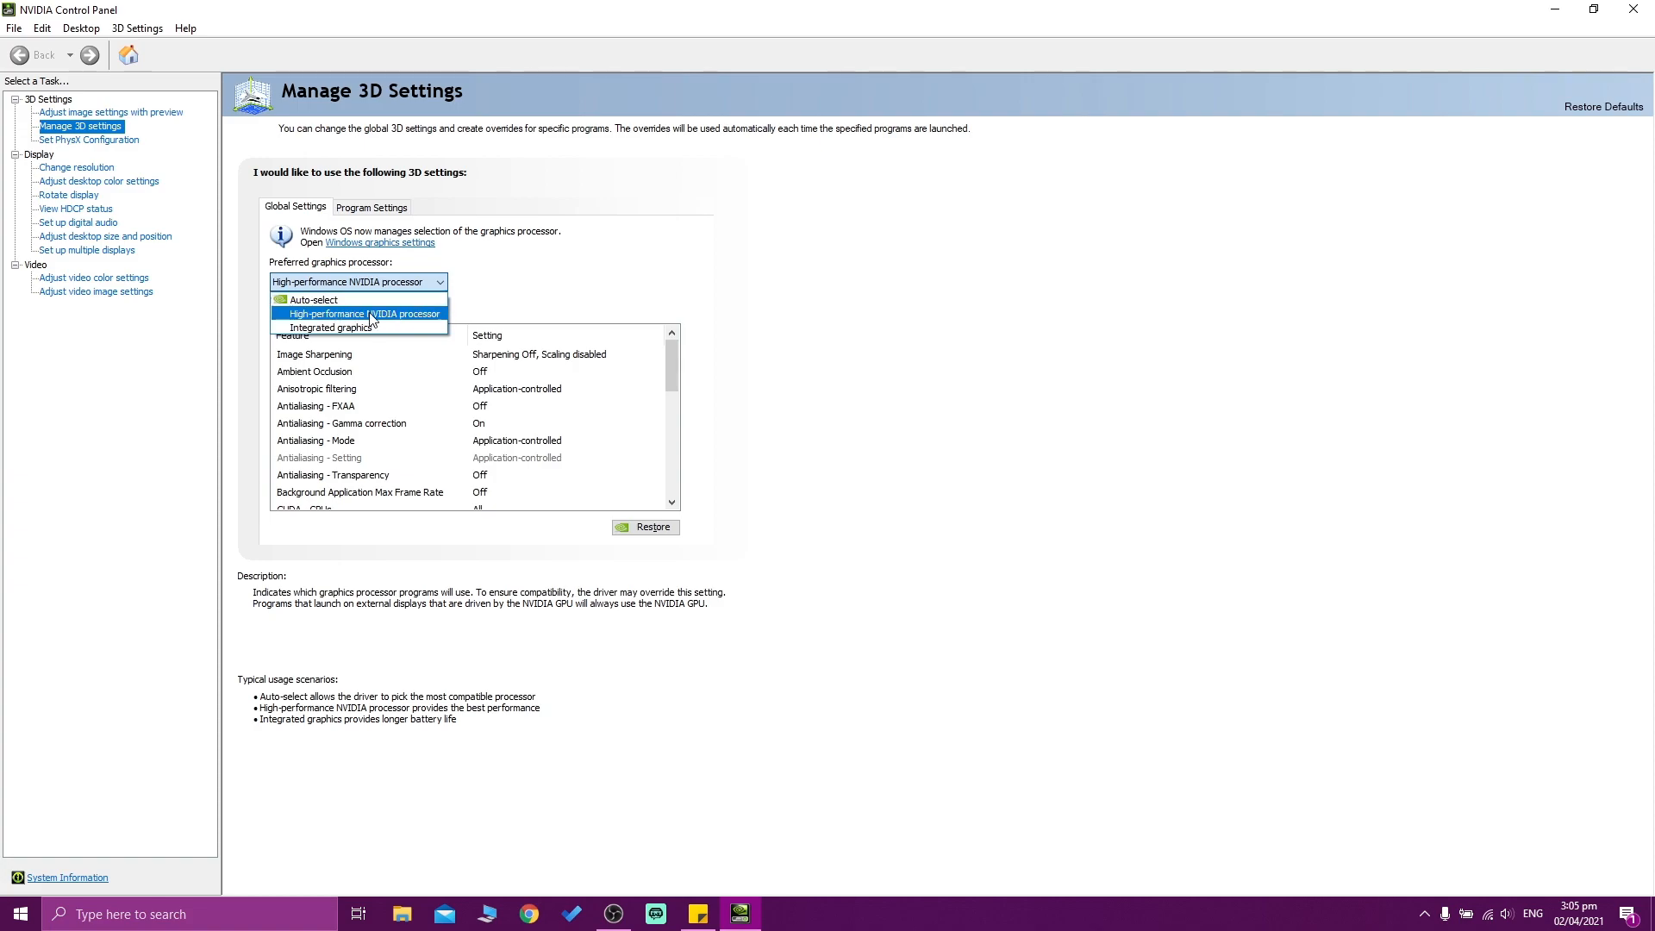
{"action": "left_click", "coordinate": [590, 279]}
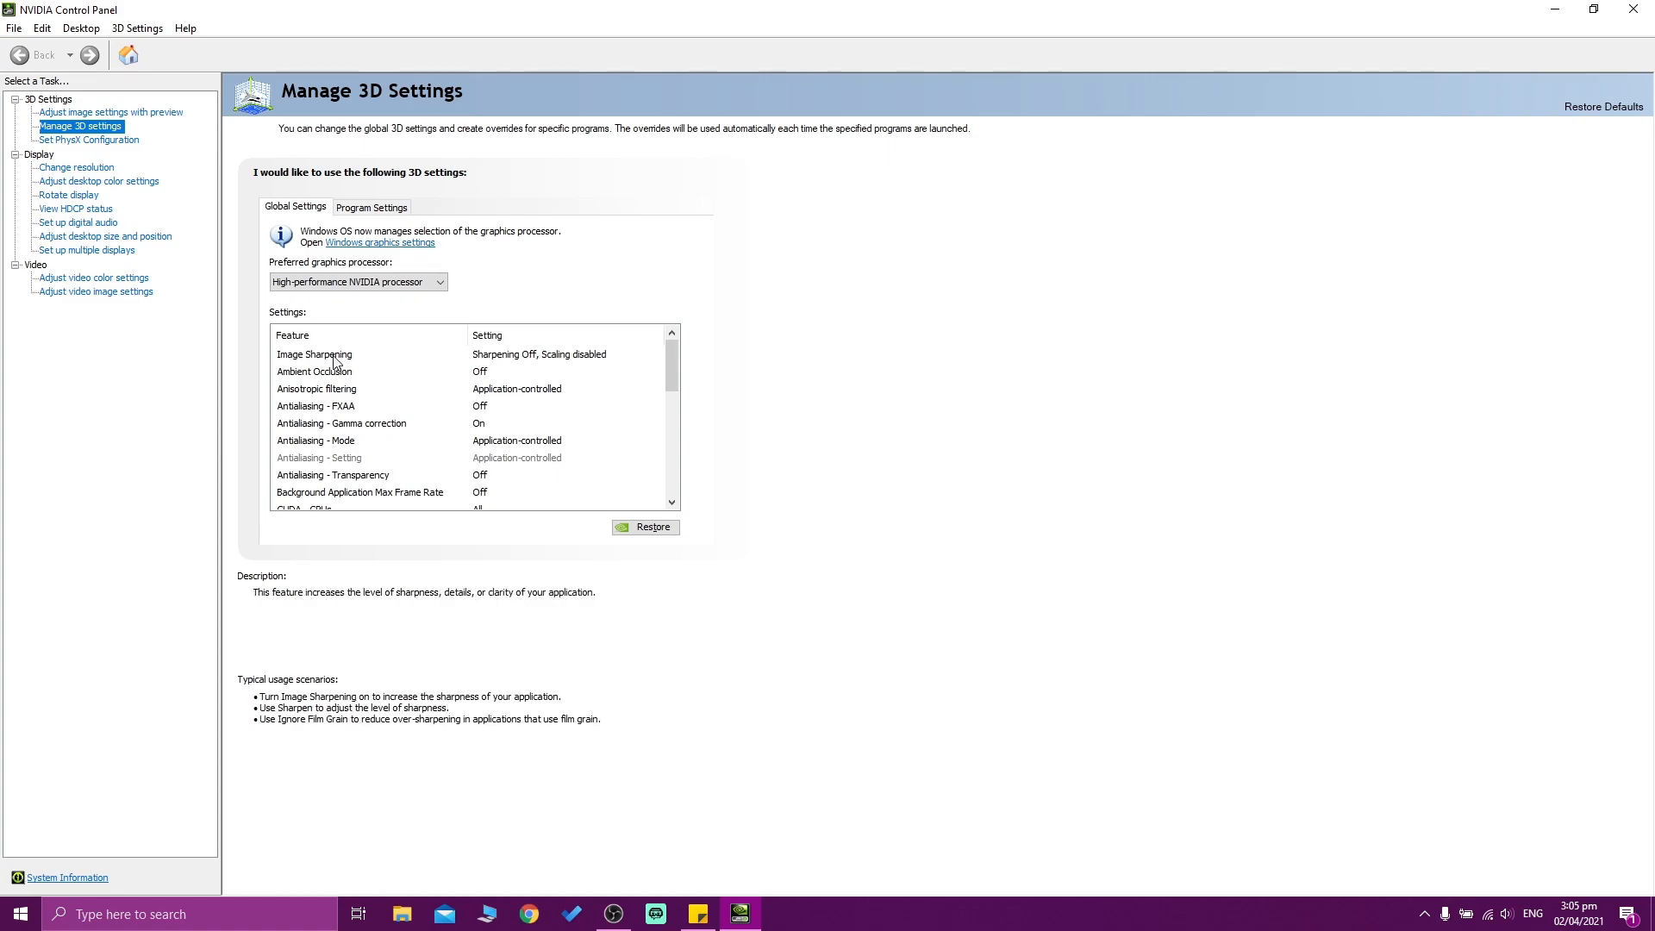
{"action": "left_click", "coordinate": [371, 207]}
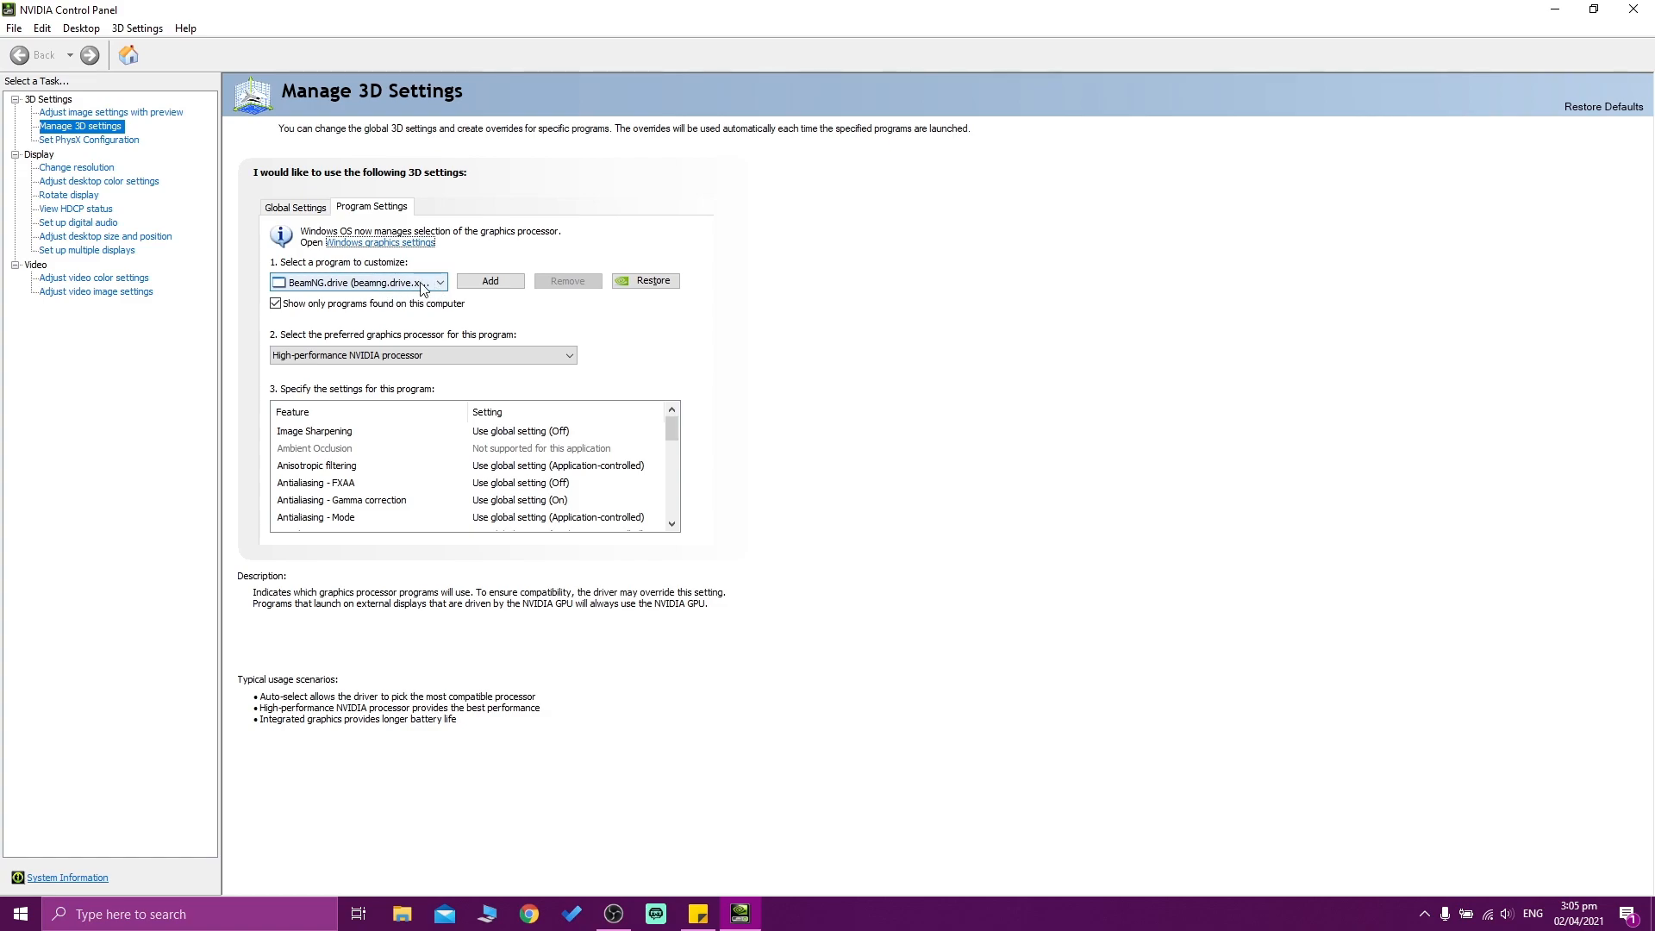
Step: Set the preferred graphics processor for BeamNG.drive (beamng.drive.x64.exe) to High-performance NVIDIA processor
{"action": "left_click", "coordinate": [424, 290]}
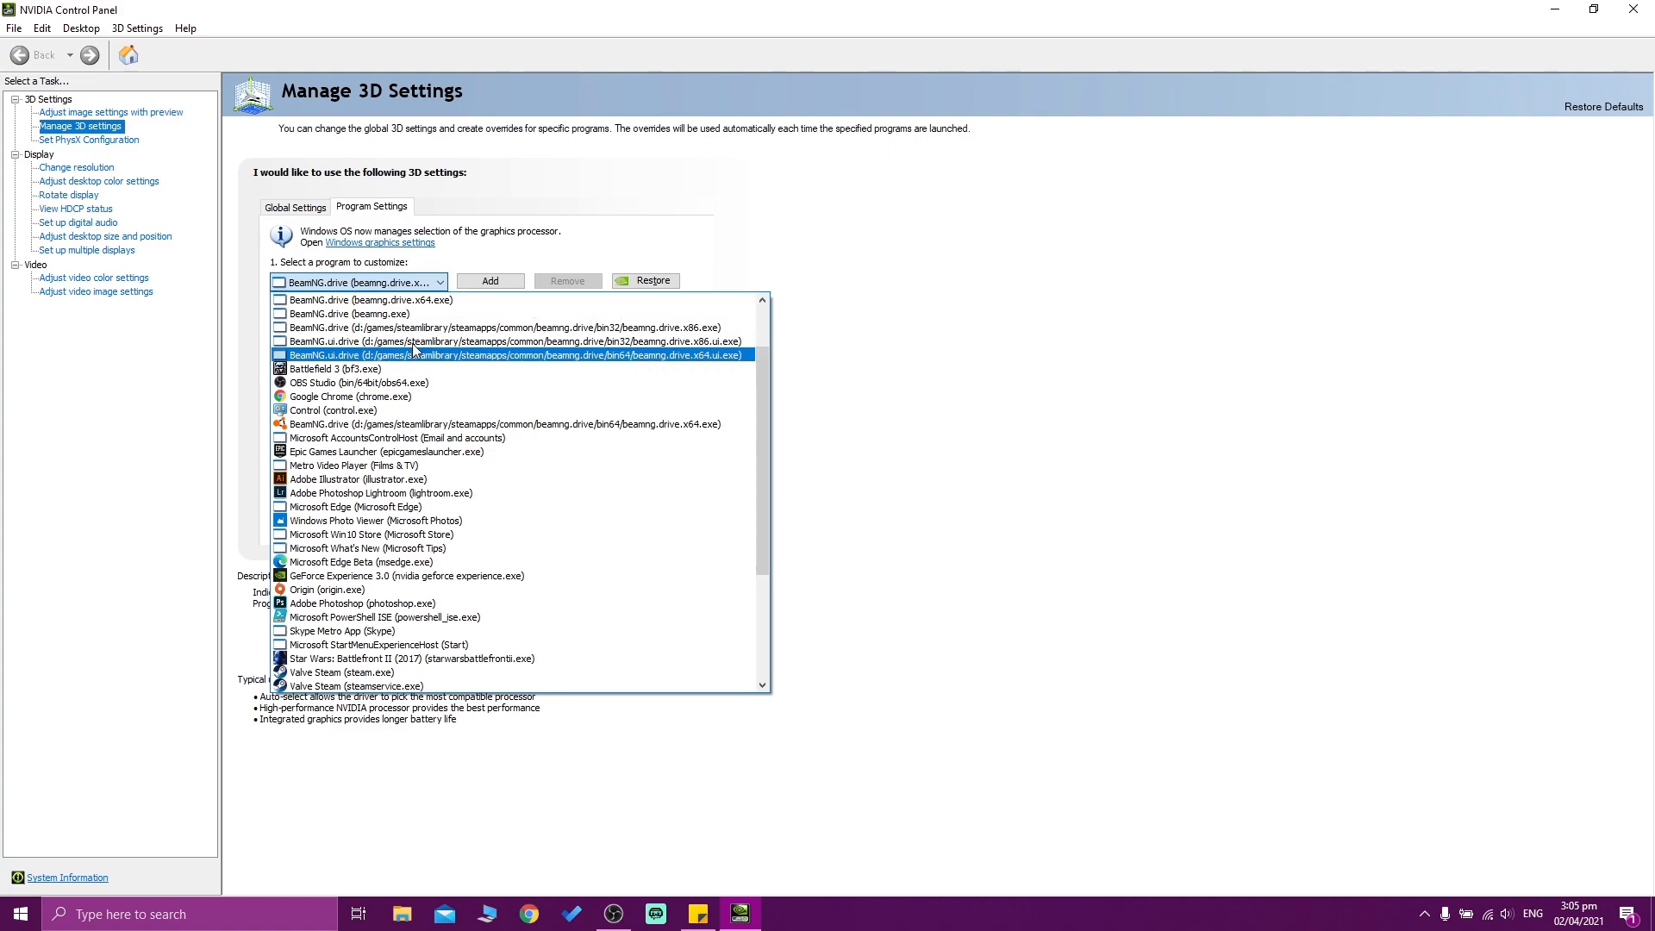
{"action": "left_click", "coordinate": [428, 302]}
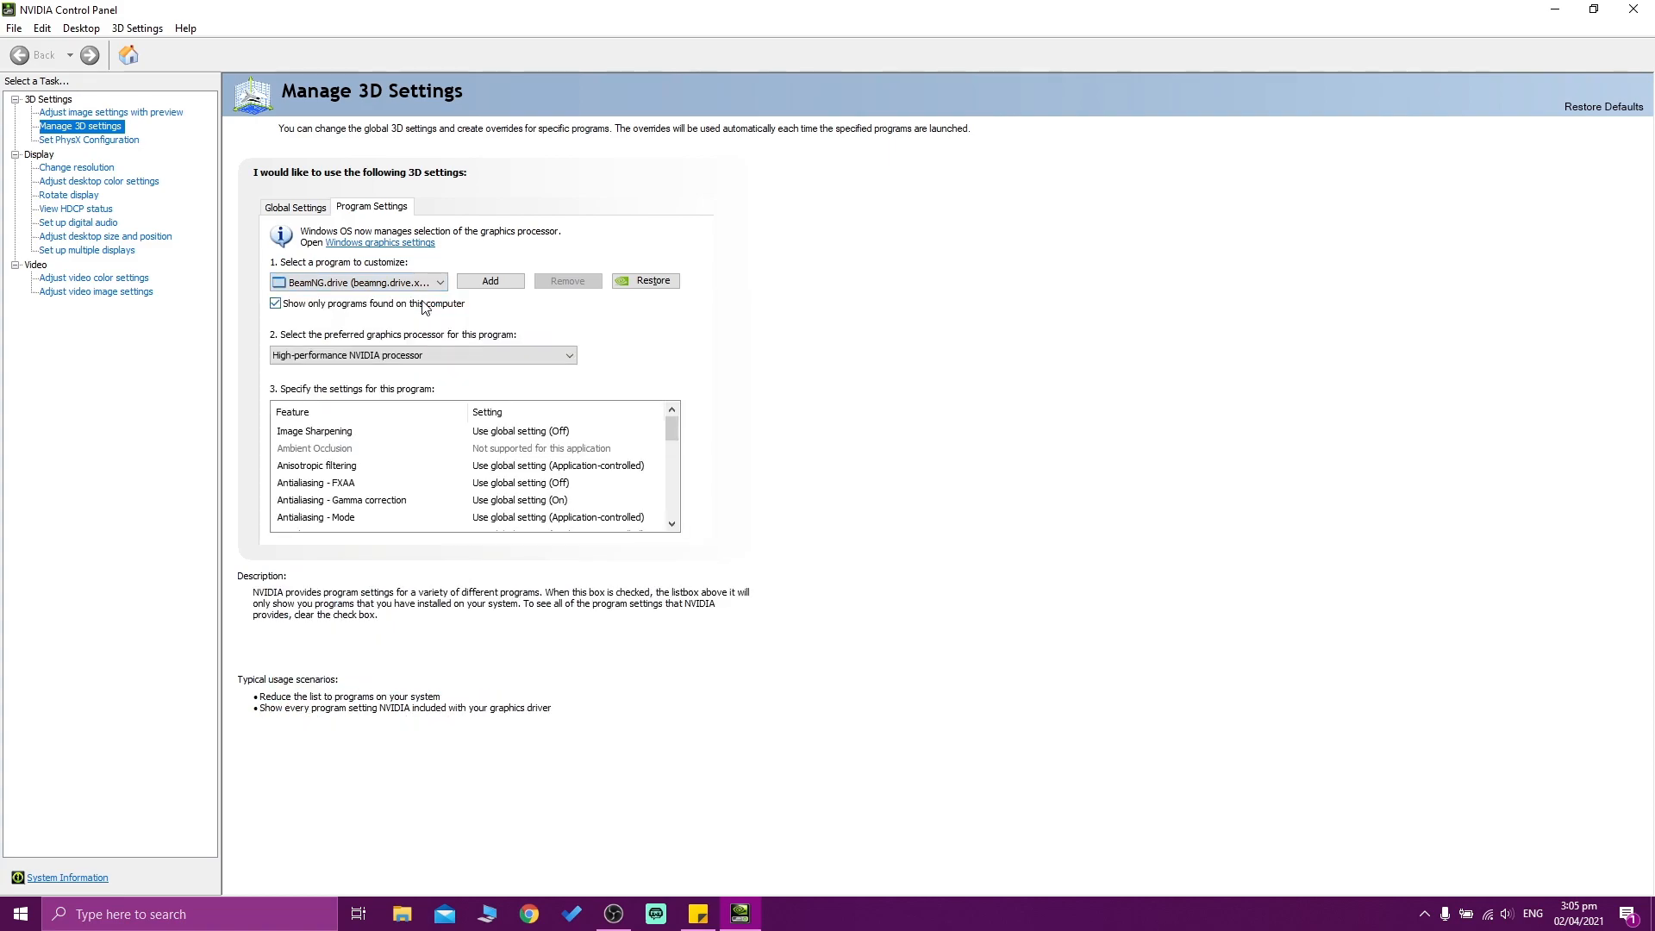
{"action": "left_click", "coordinate": [470, 357]}
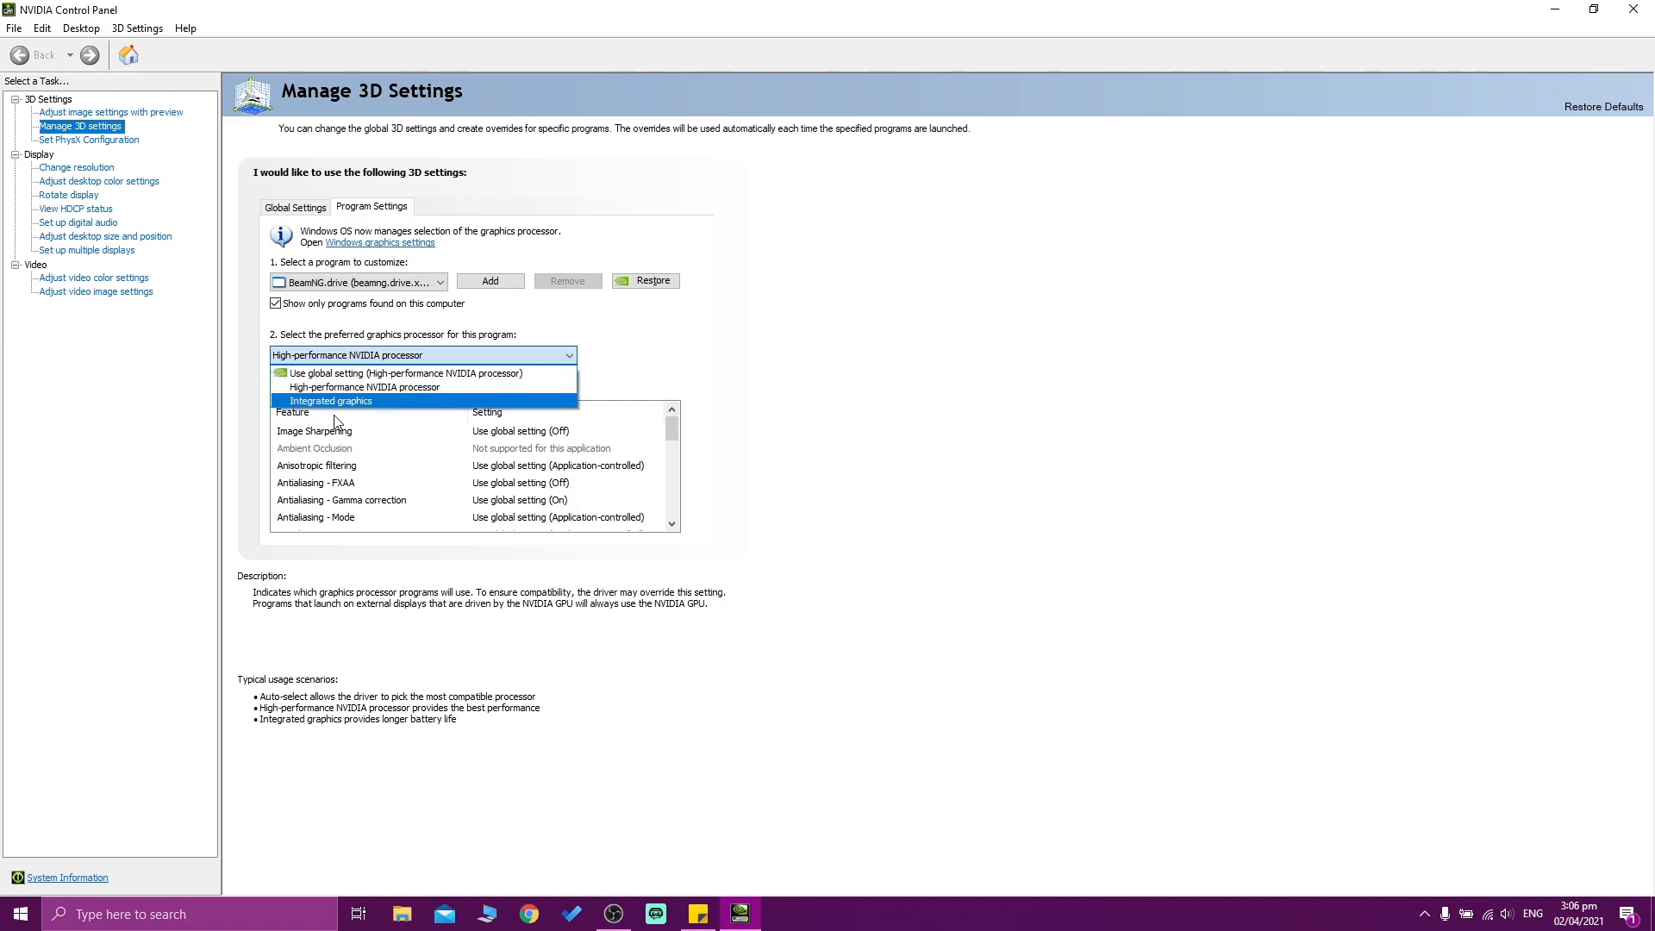
{"action": "left_click", "coordinate": [409, 389]}
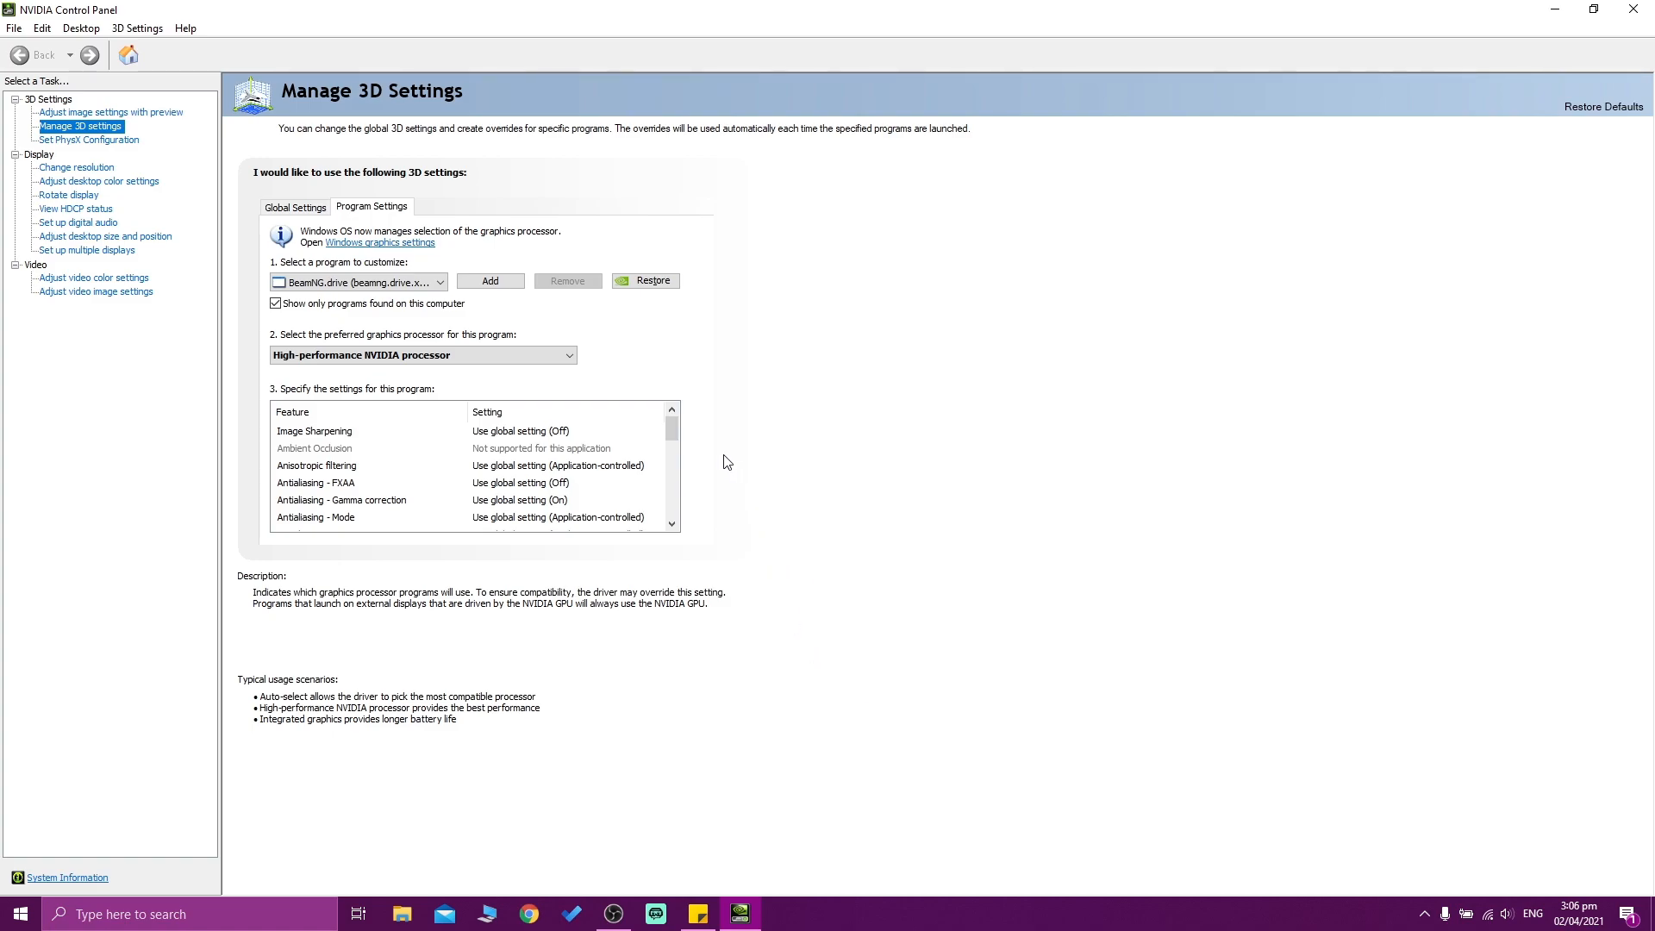
Step: Review the 3D feature settings listed for BeamNG.drive and close the NVIDIA Control Panel
{"action": "mouse_move", "coordinate": [672, 429]}
{"action": "left_mouse_down"}
{"action": "mouse_move", "coordinate": [676, 476]}
{"action": "mouse_move", "coordinate": [677, 418]}
{"action": "left_mouse_up"}
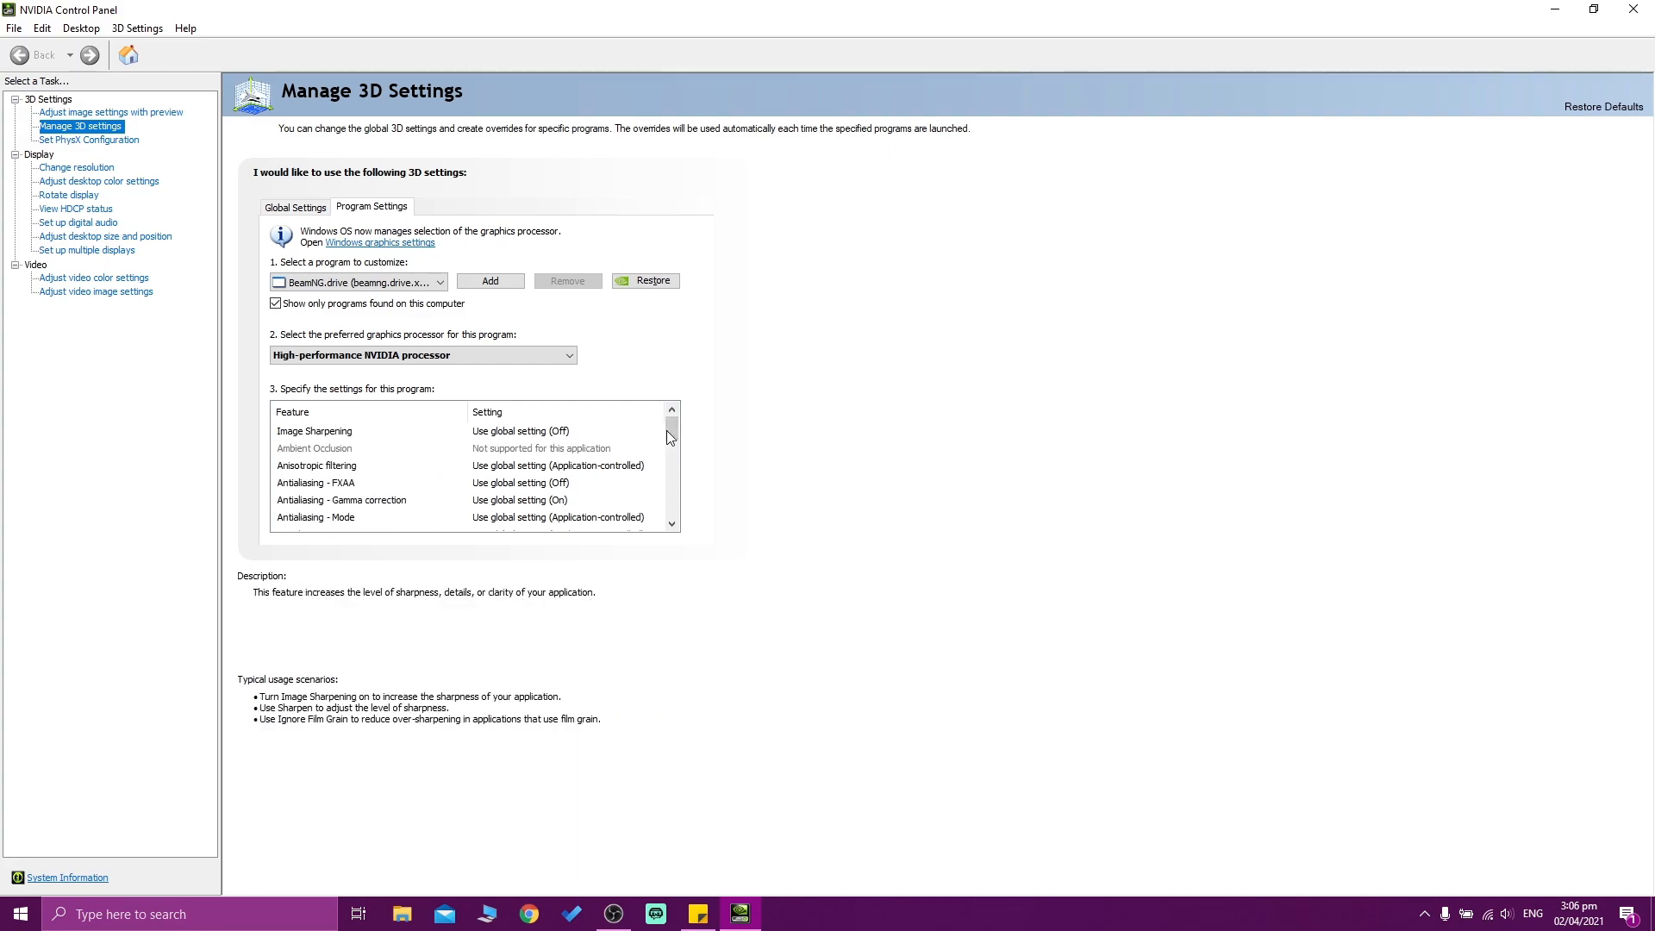
{"action": "mouse_move", "coordinate": [674, 430]}
{"action": "left_mouse_down"}
{"action": "mouse_move", "coordinate": [667, 514]}
{"action": "mouse_move", "coordinate": [679, 441]}
{"action": "mouse_move", "coordinate": [681, 515]}
{"action": "mouse_move", "coordinate": [677, 432]}
{"action": "left_mouse_up"}
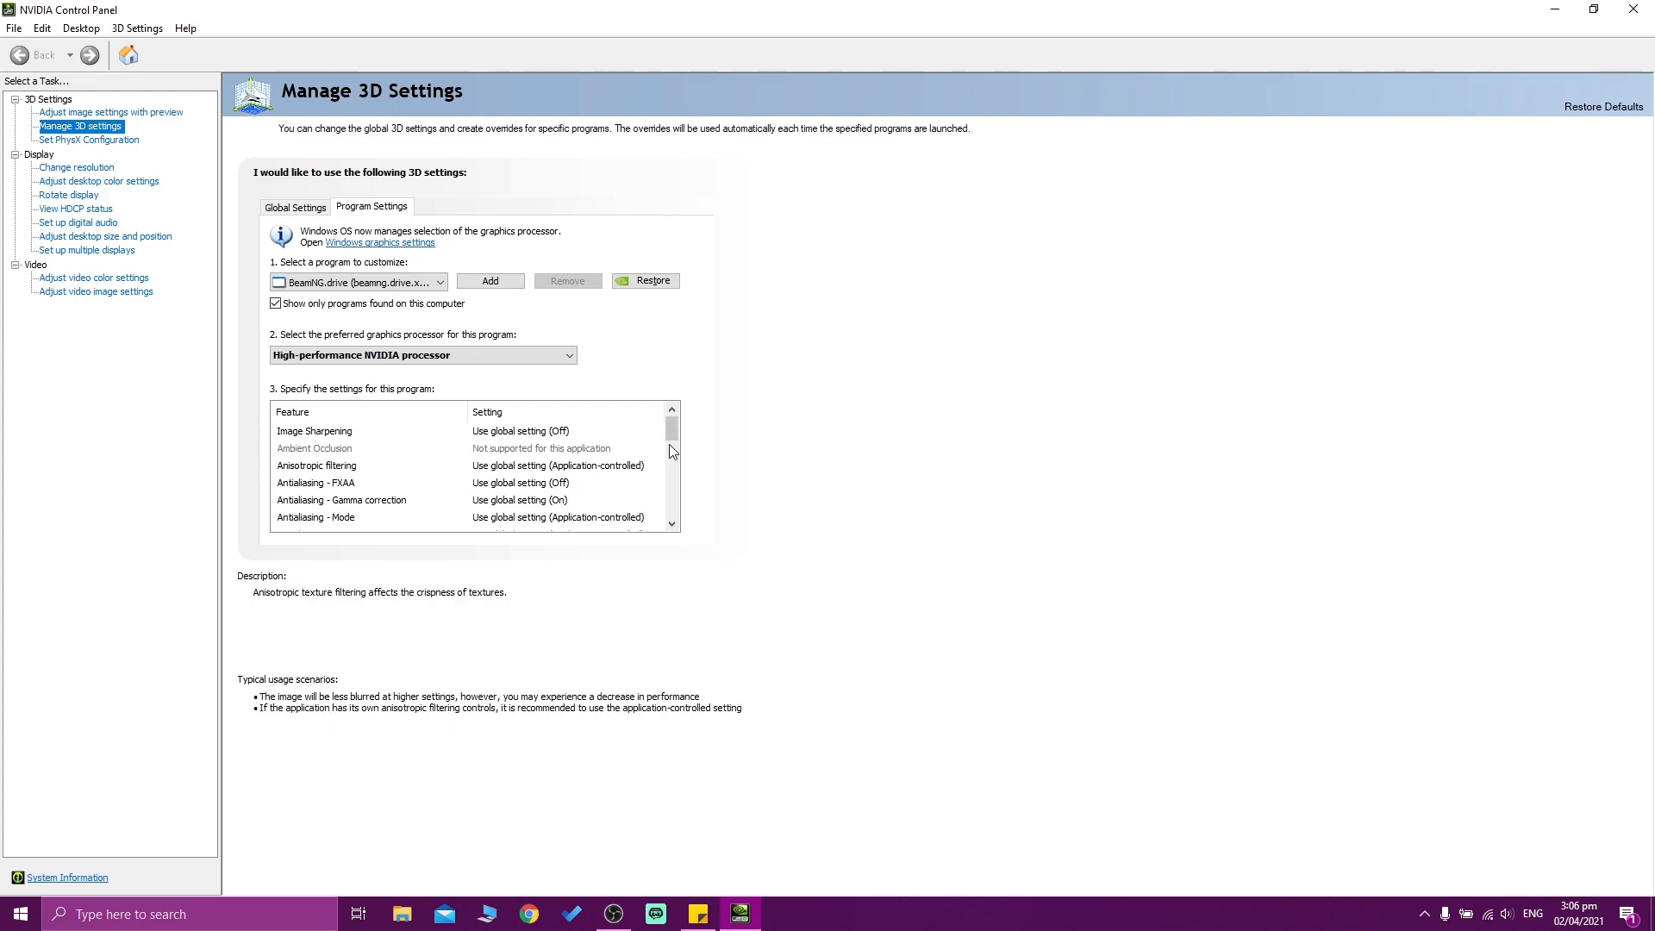
{"action": "mouse_move", "coordinate": [676, 426]}
{"action": "left_mouse_down"}
{"action": "mouse_move", "coordinate": [679, 553]}
{"action": "mouse_move", "coordinate": [684, 413]}
{"action": "left_mouse_up"}
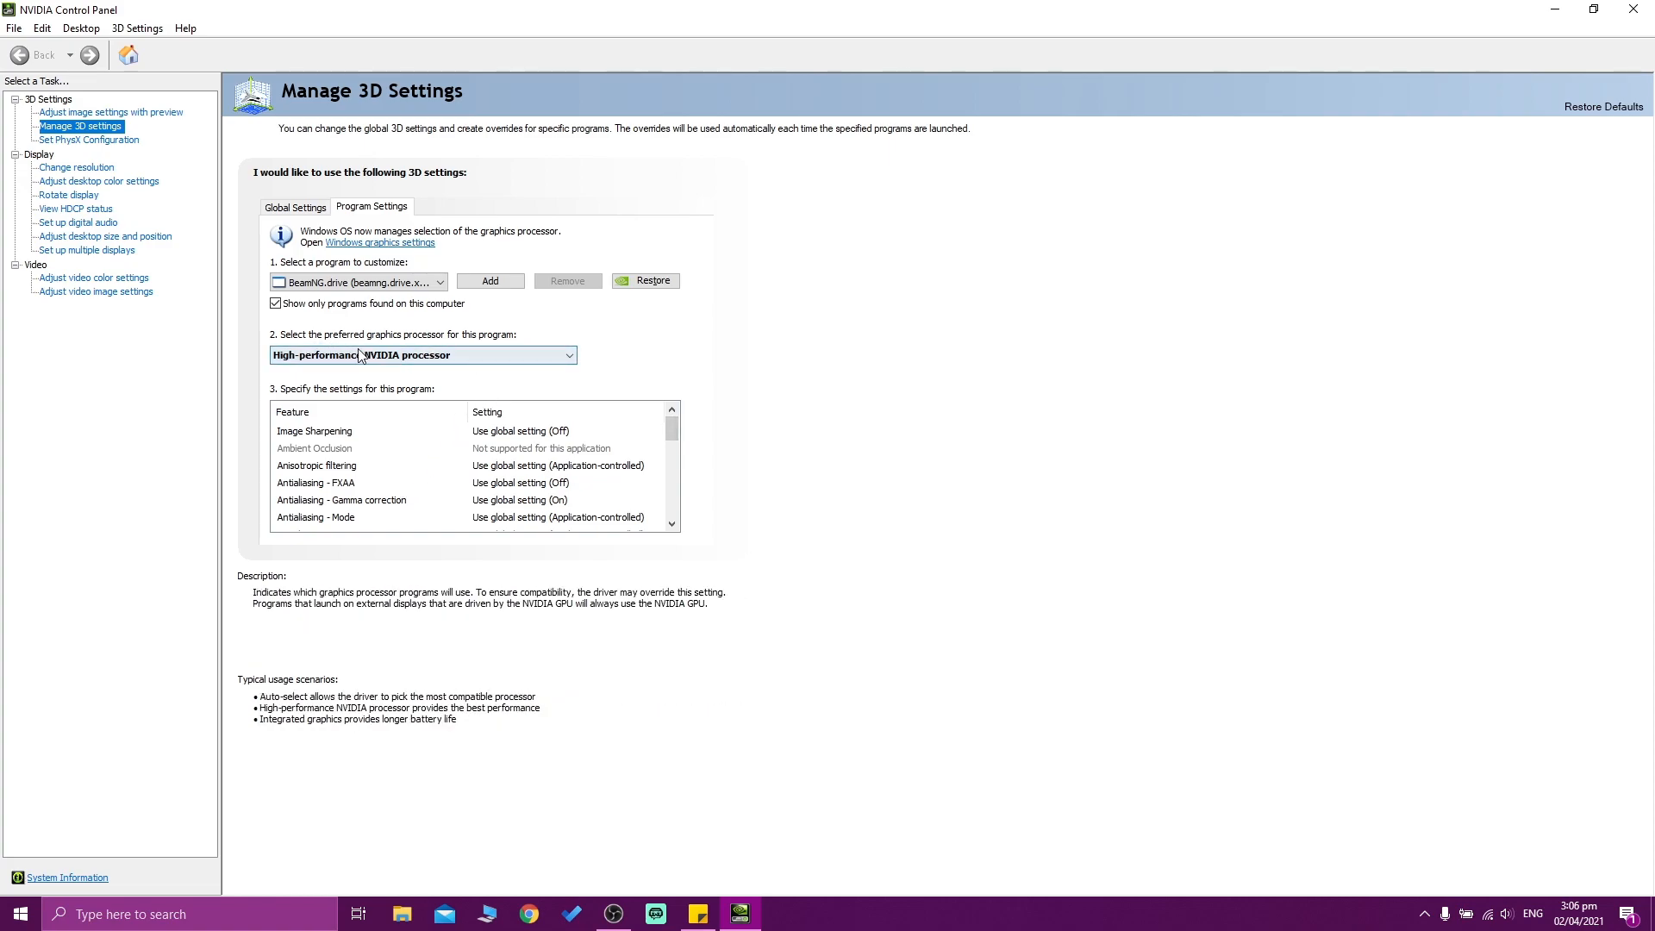
{"action": "left_click", "coordinate": [1643, 15]}
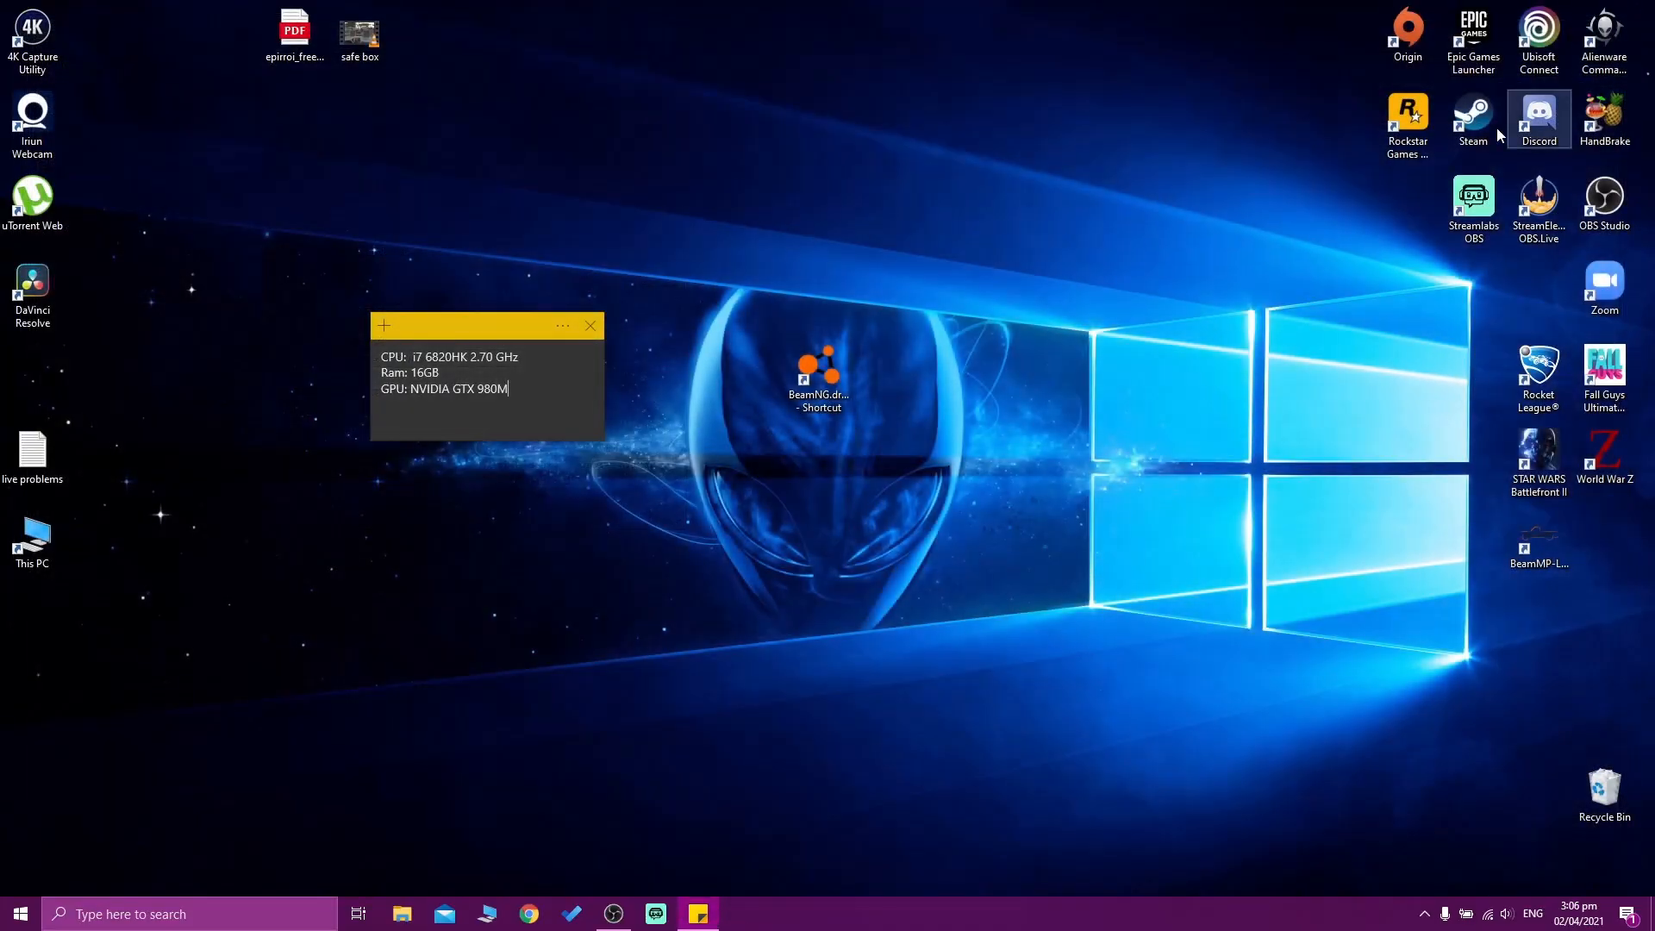
Step: Launch BeamNG.drive, look at its graphics options and return to the main menu
{"action": "left_click", "coordinate": [790, 569]}
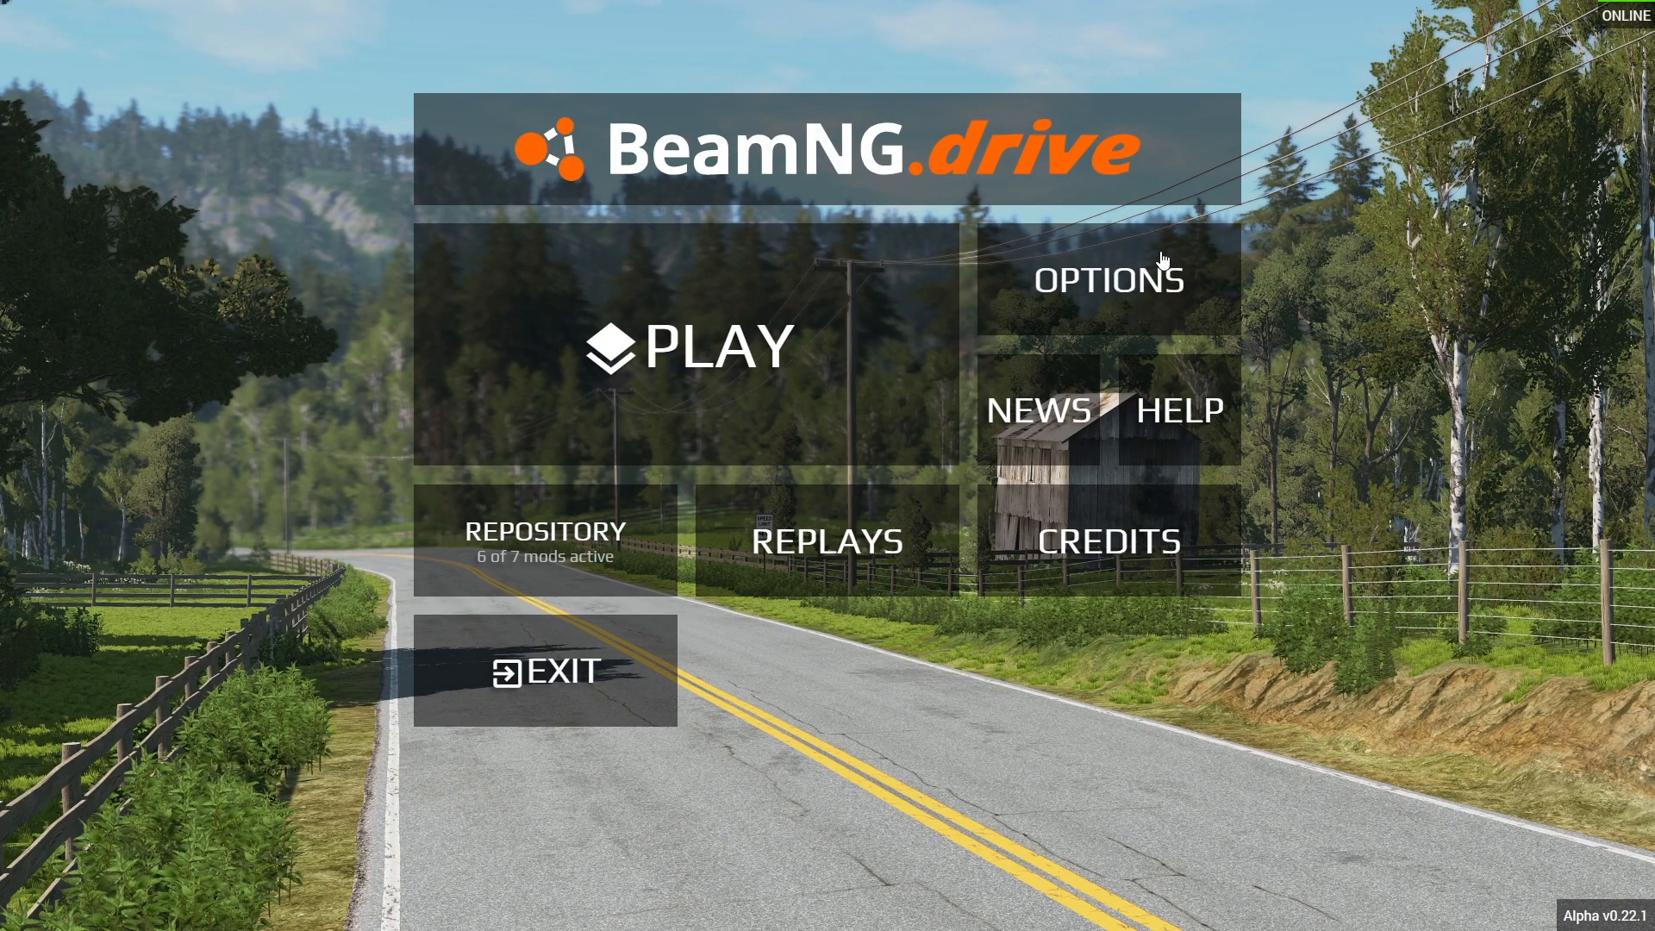
{"action": "left_click", "coordinate": [1119, 287]}
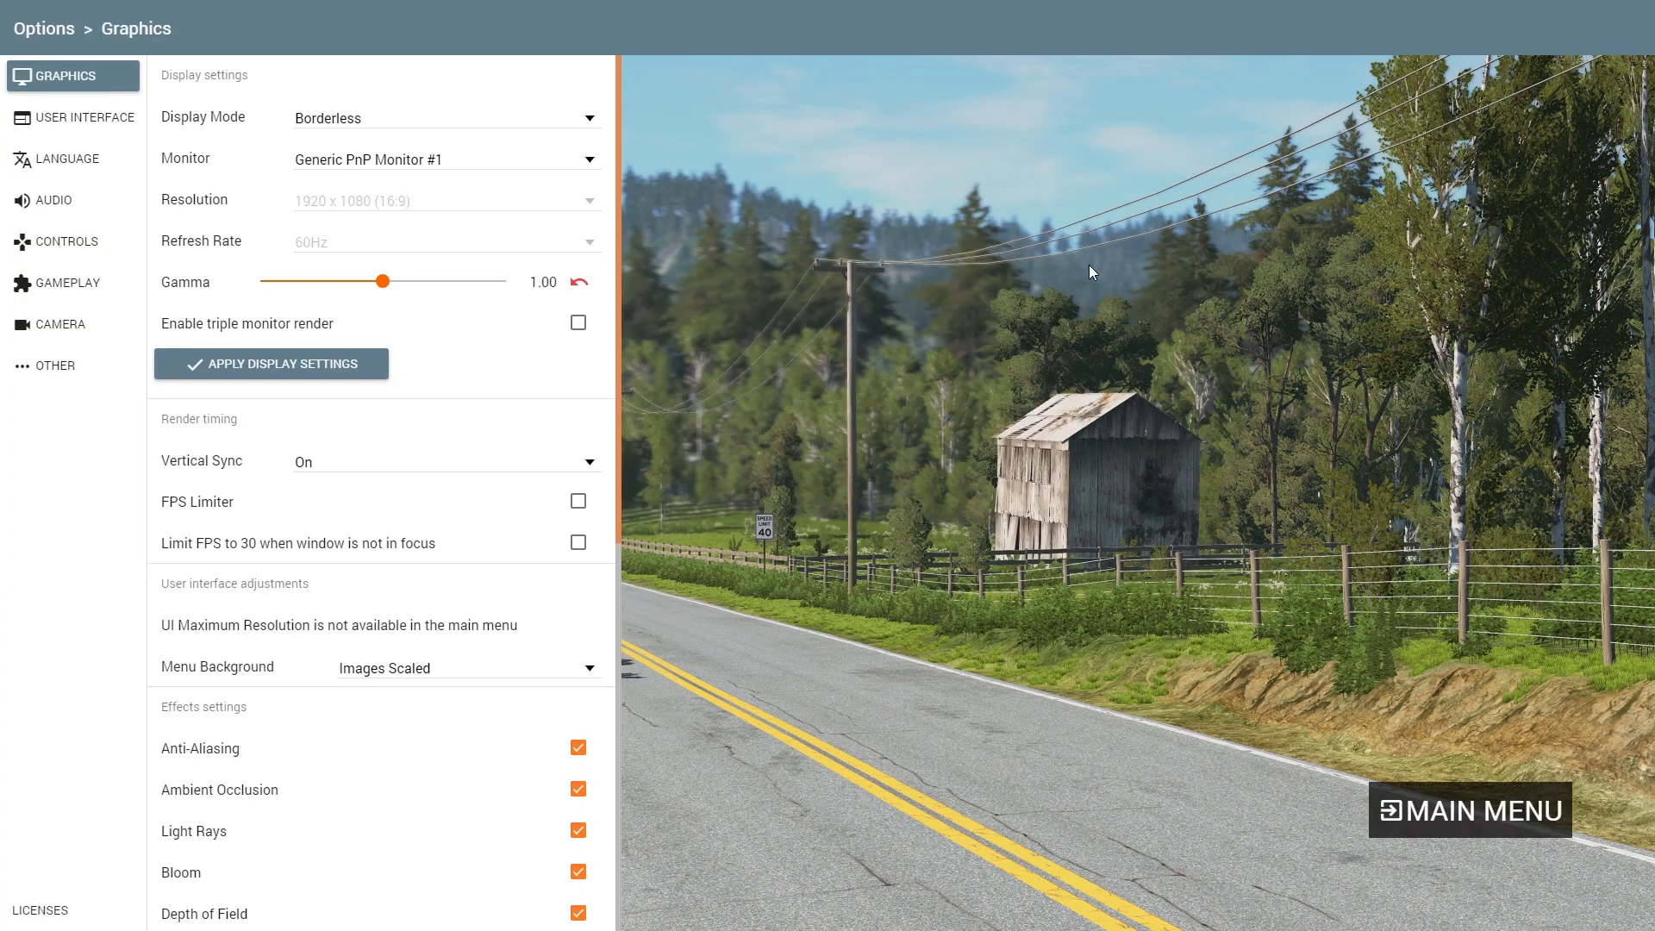
{"action": "key", "text": "Escape"}
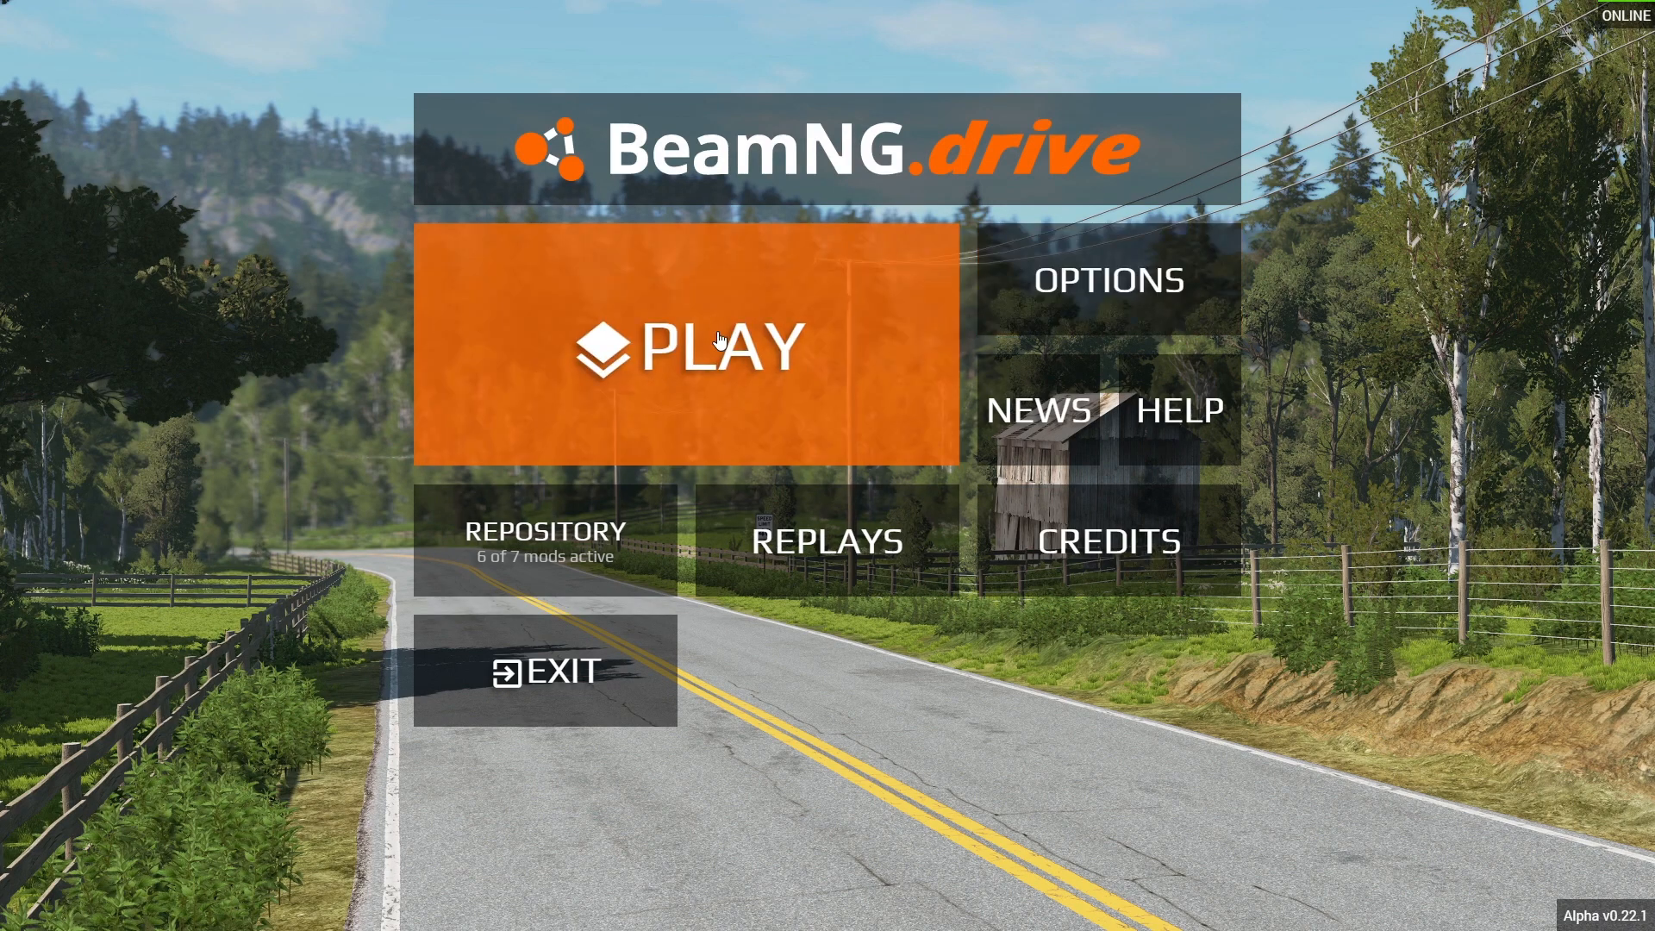
Step: Start a Freeroam session on the Italy map at the Portino spawn point
{"action": "left_click", "coordinate": [840, 315]}
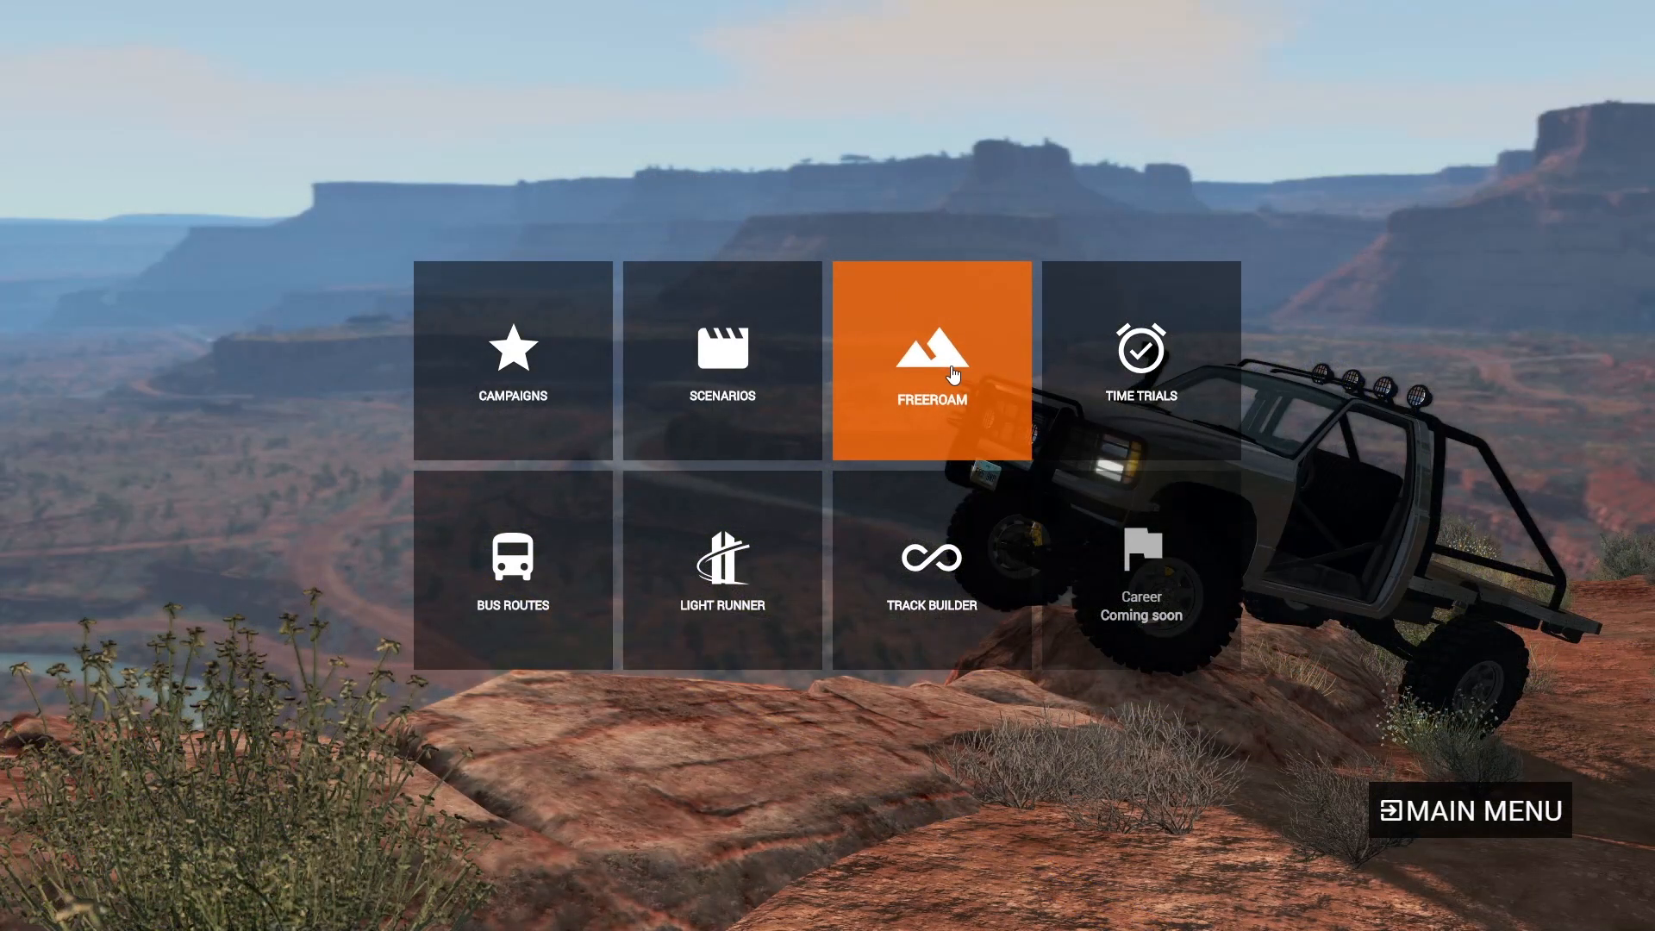
{"action": "left_click", "coordinate": [1017, 374]}
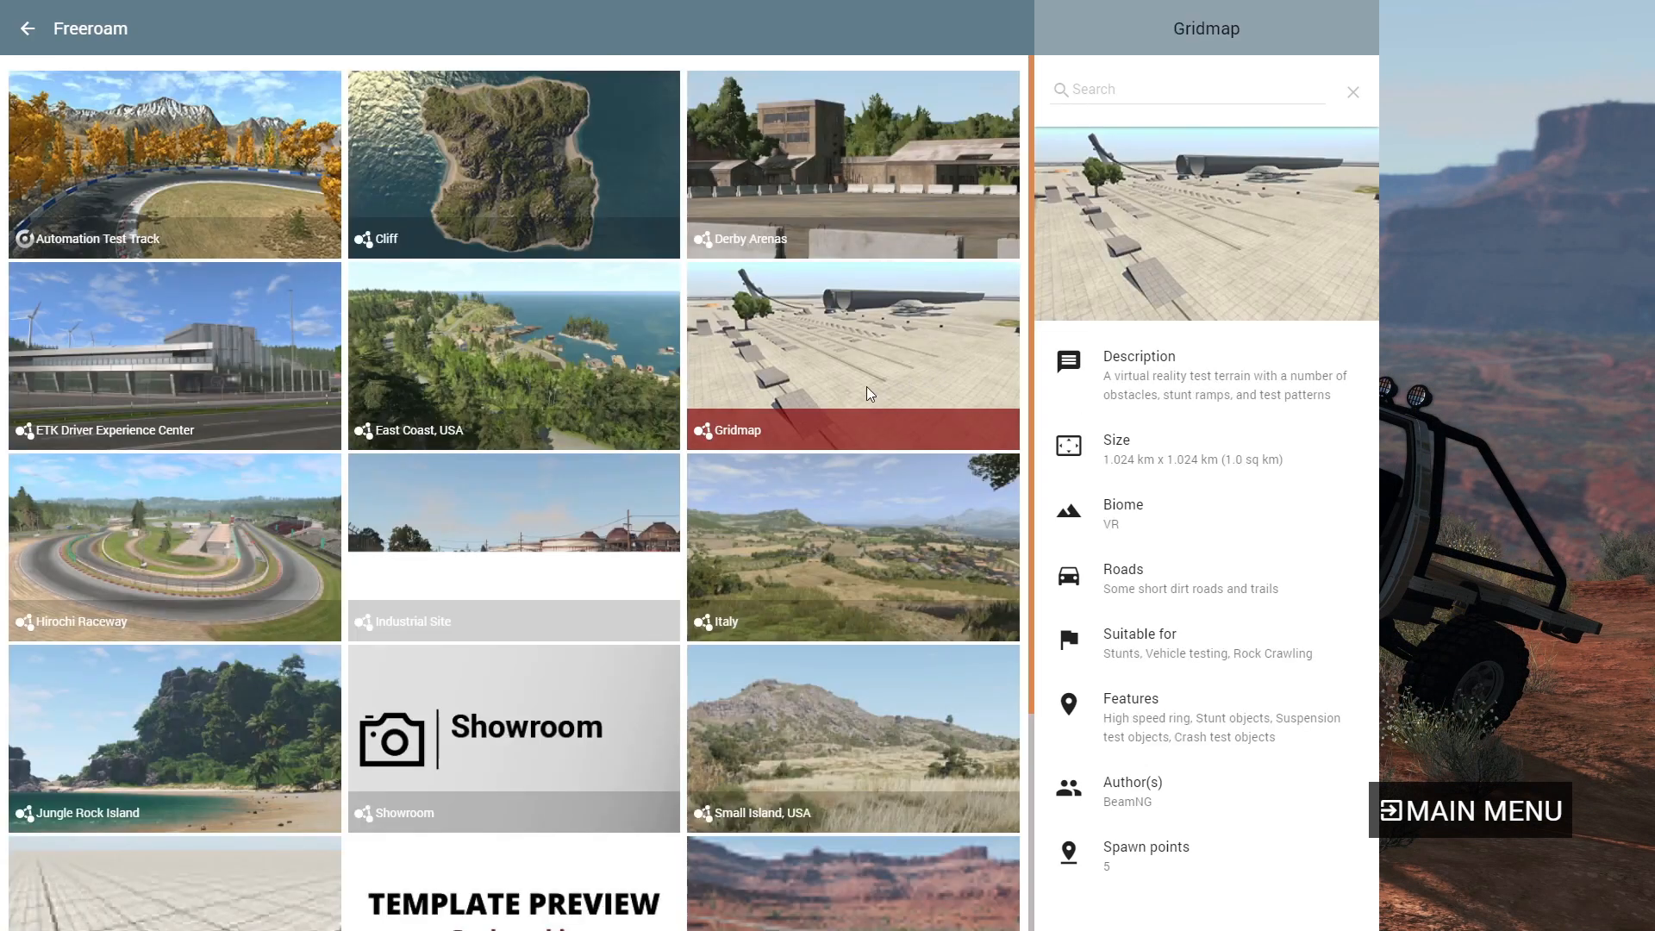
{"action": "scroll", "coordinate": [638, 488], "scroll_direction": "down", "scroll_amount": 3}
{"action": "scroll", "coordinate": [650, 509], "scroll_direction": "up", "scroll_amount": 3}
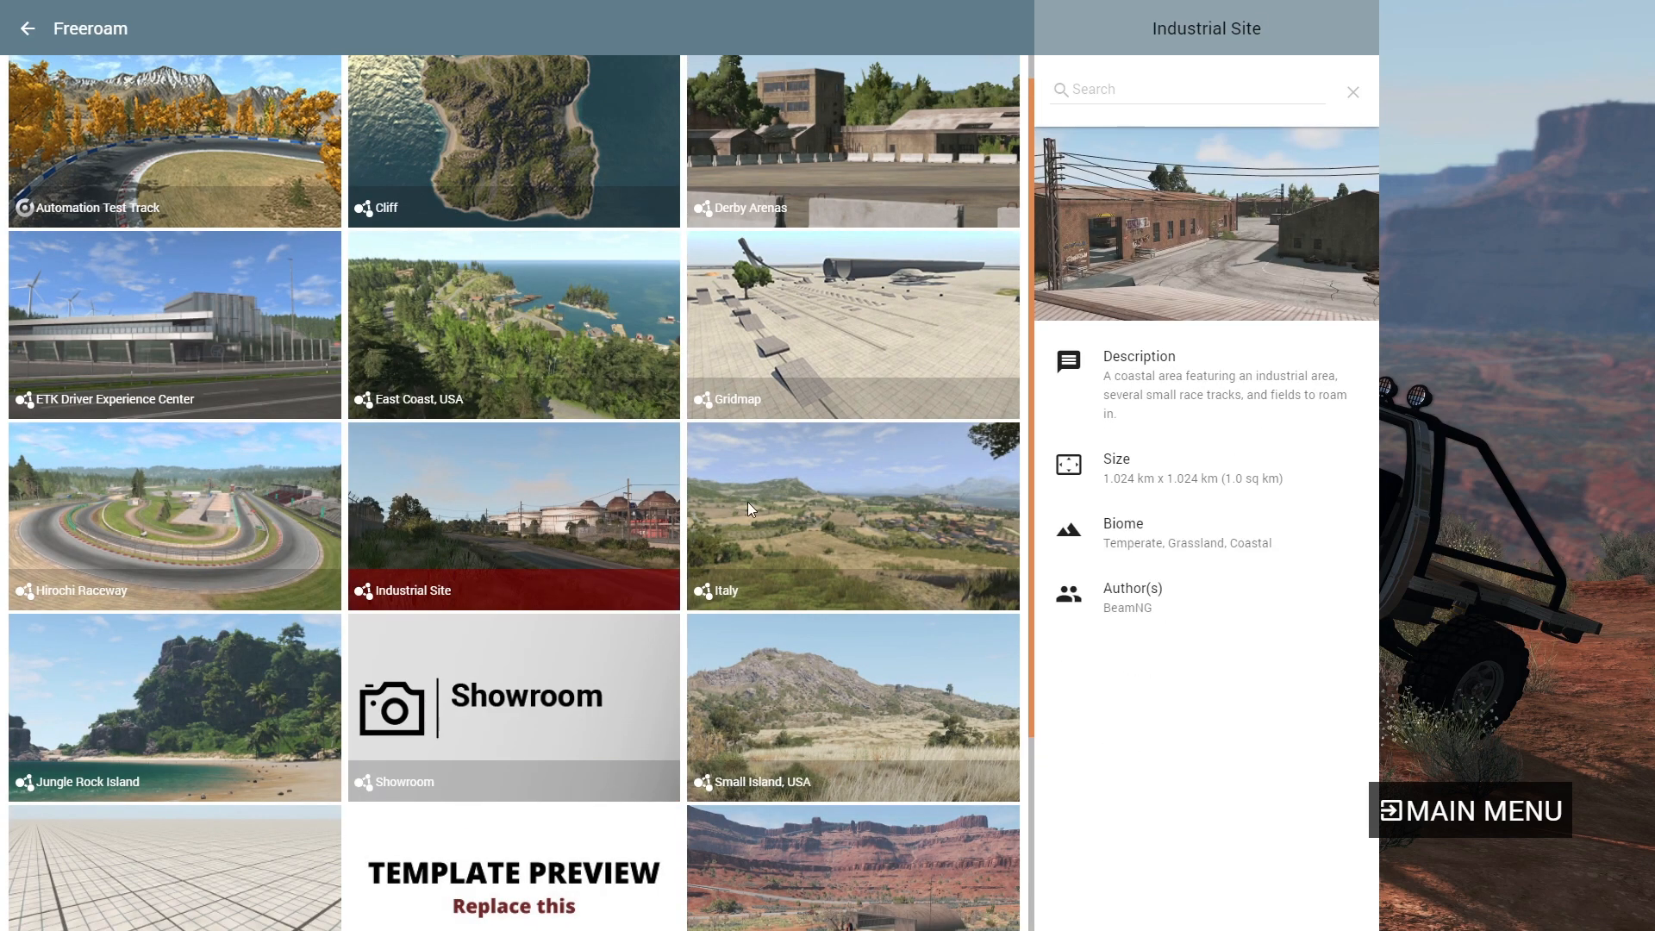
{"action": "left_click", "coordinate": [802, 522]}
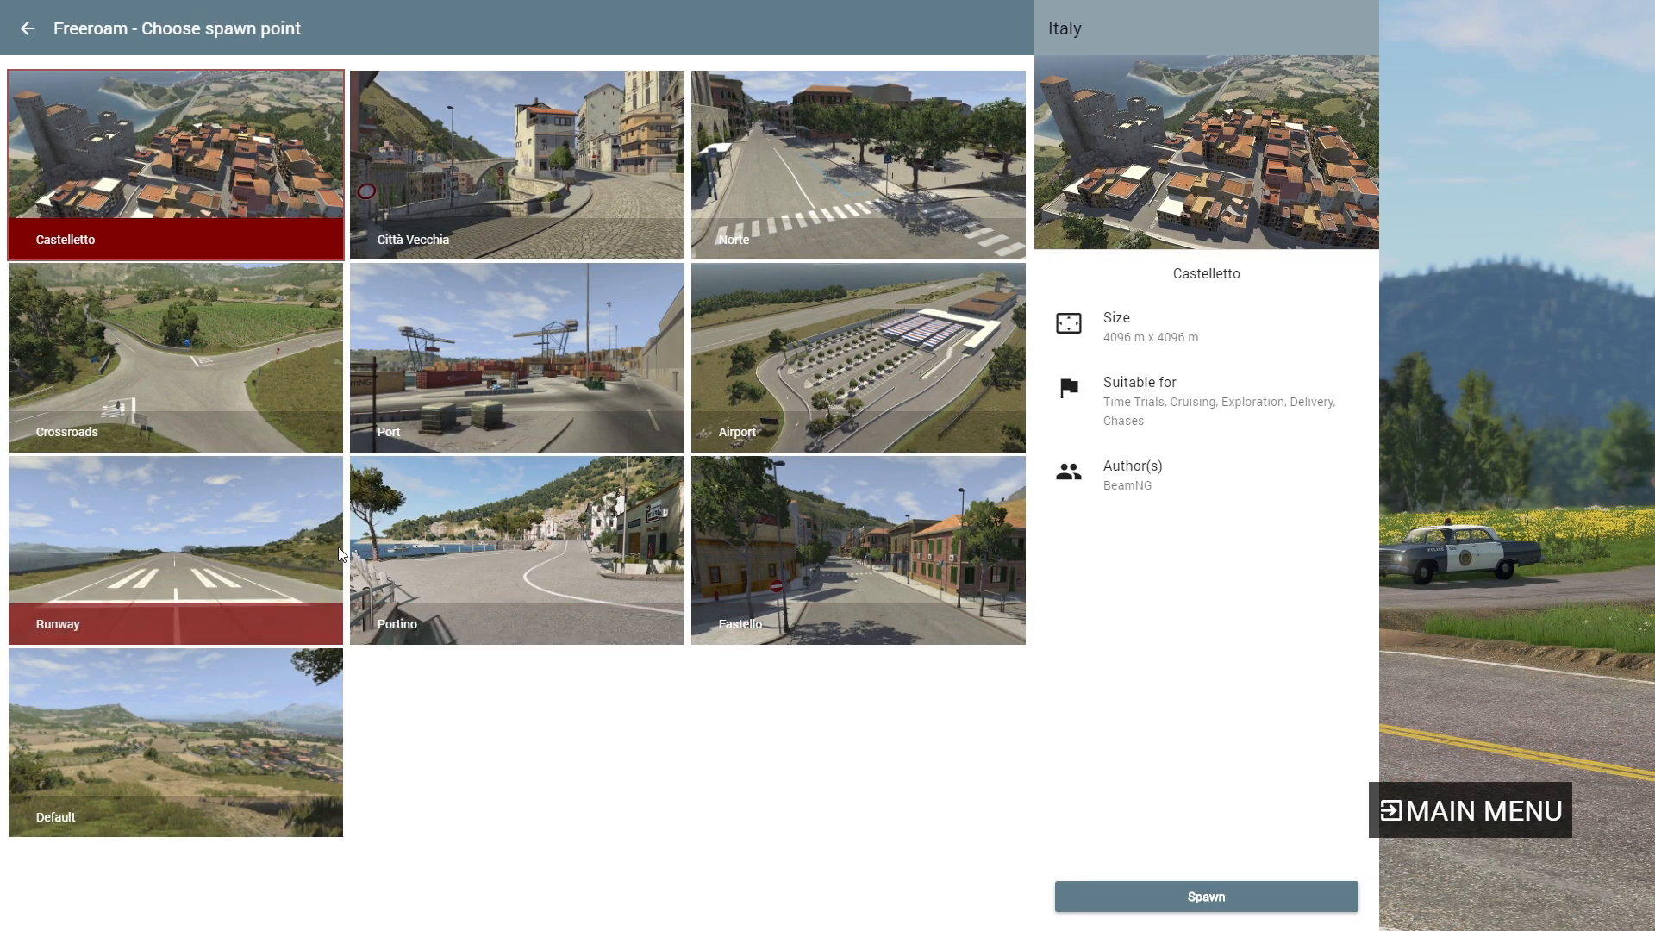
{"action": "left_click", "coordinate": [535, 552]}
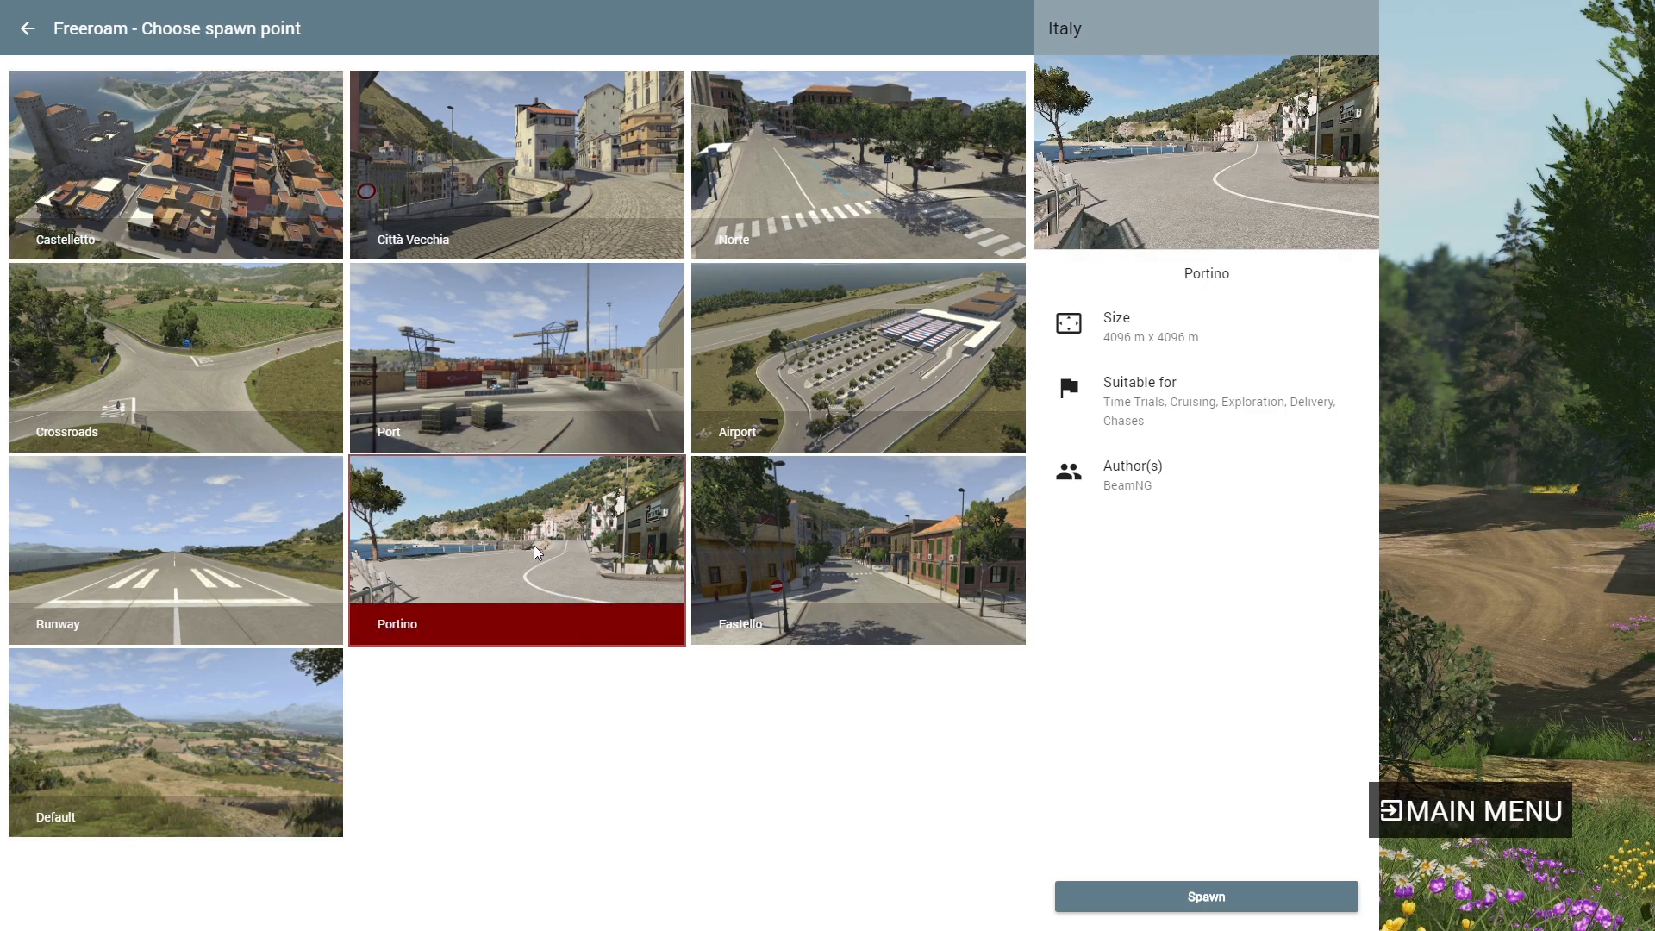
{"action": "left_click", "coordinate": [1166, 899]}
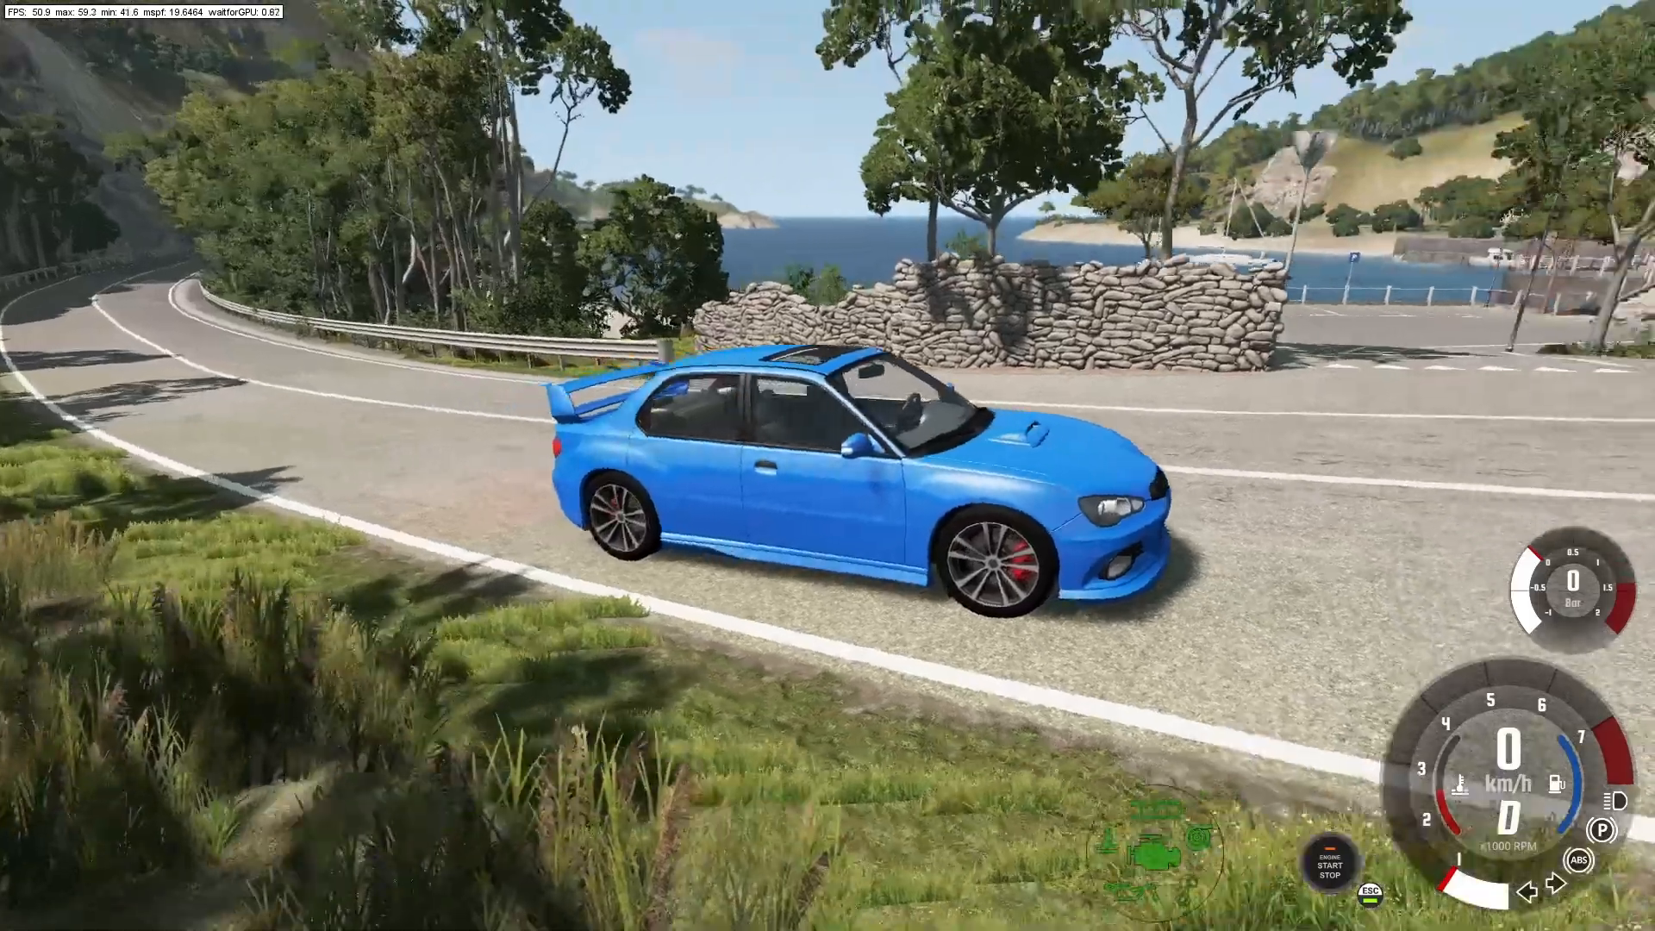
Step: Drive the blue car down the road to the seaside parking lot and stop in a bay facing the water
{"action": "key", "text": "w"}
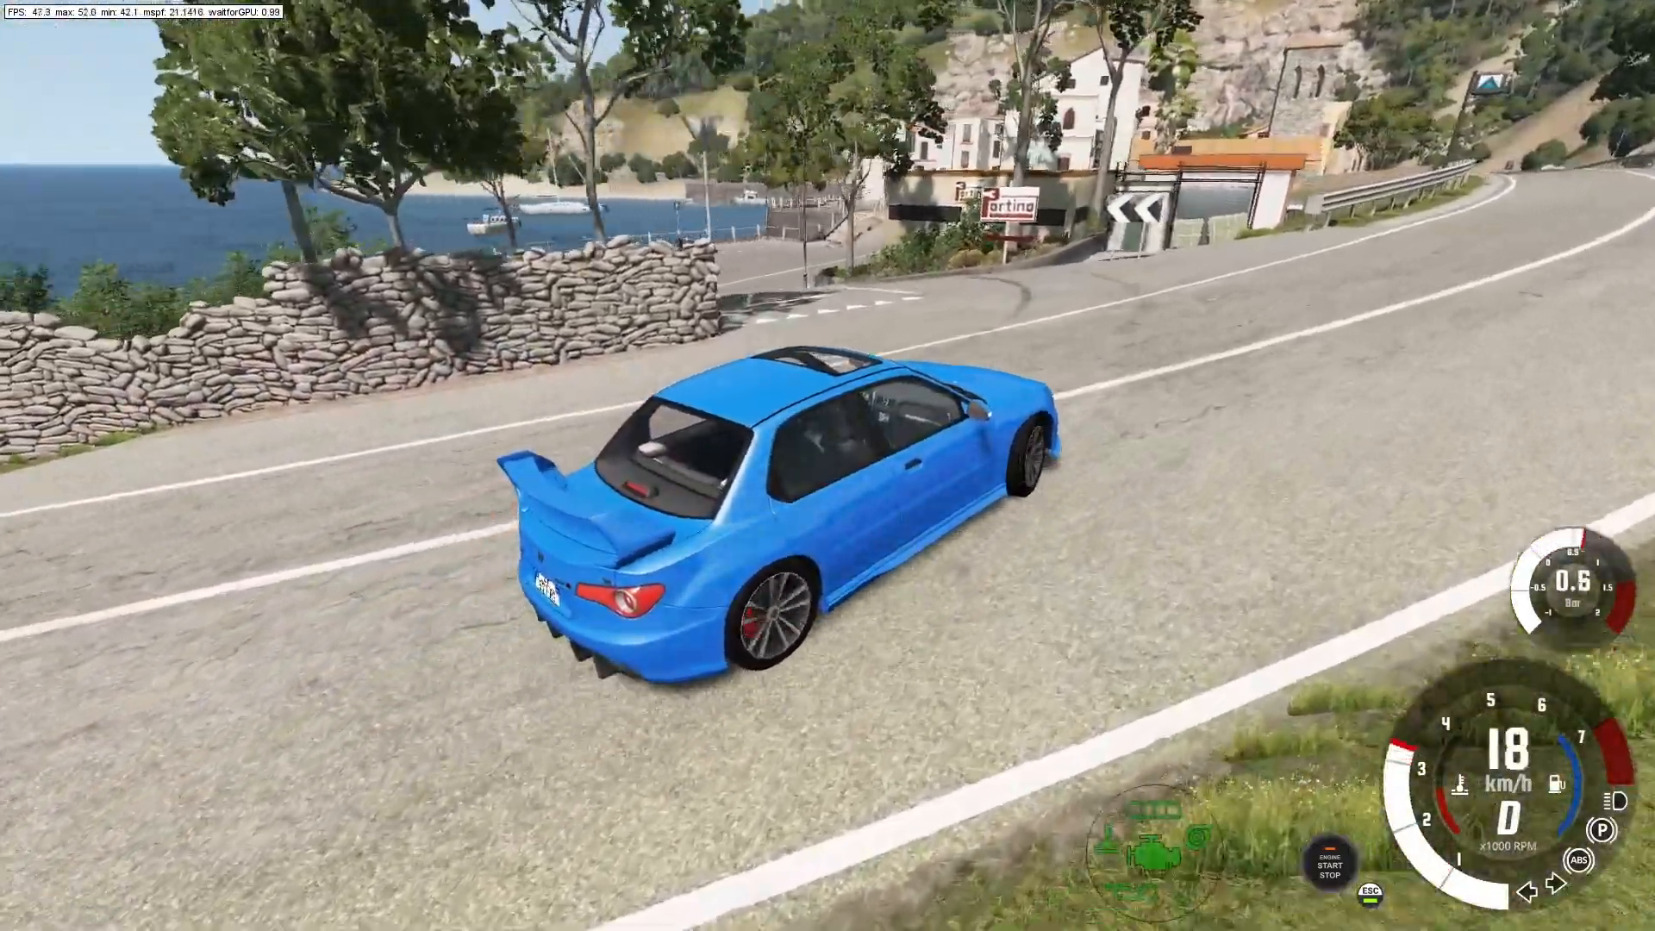
{"action": "key", "text": "a"}
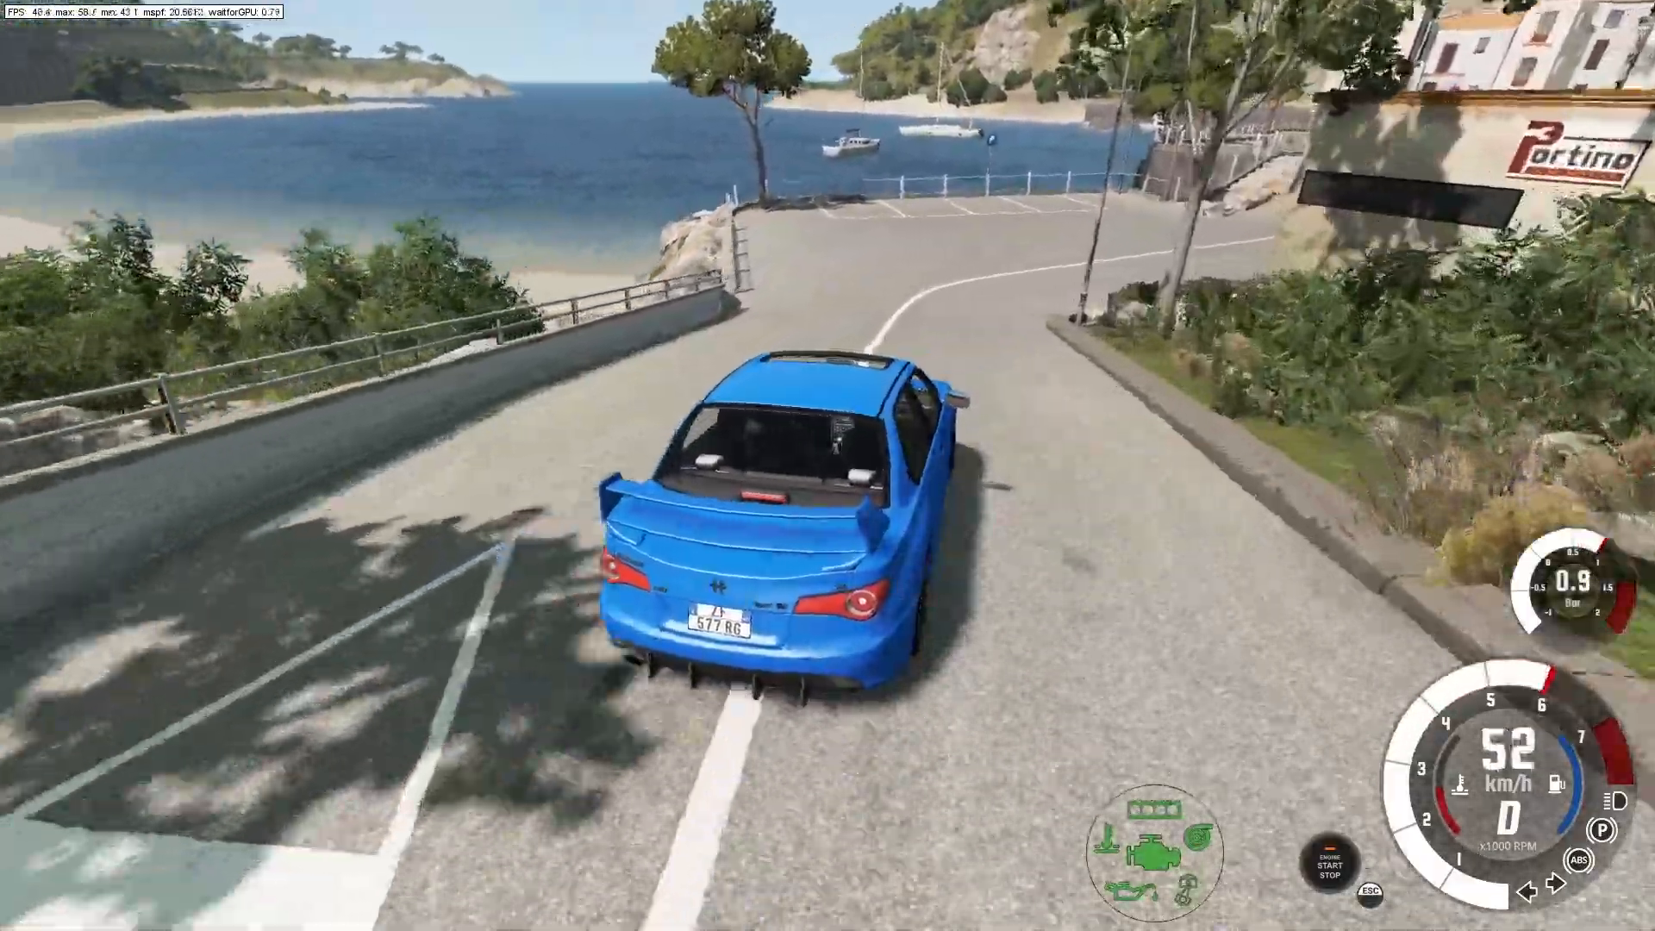
{"action": "key", "text": "s"}
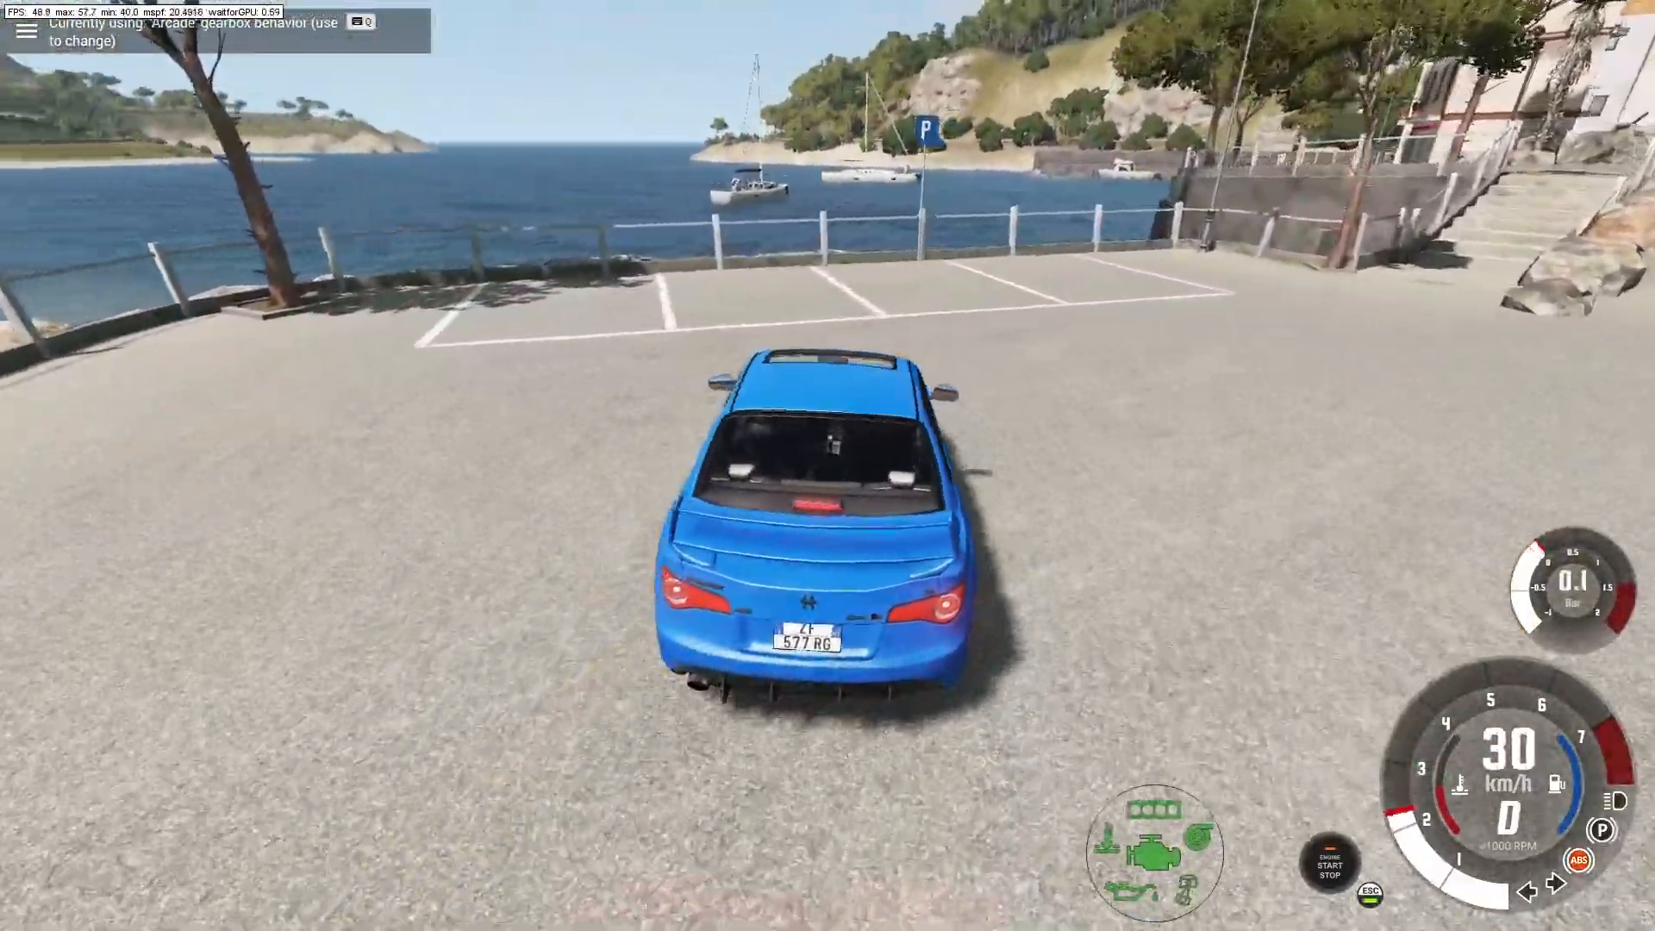
{"action": "key", "text": "a"}
{"action": "key", "text": "s"}
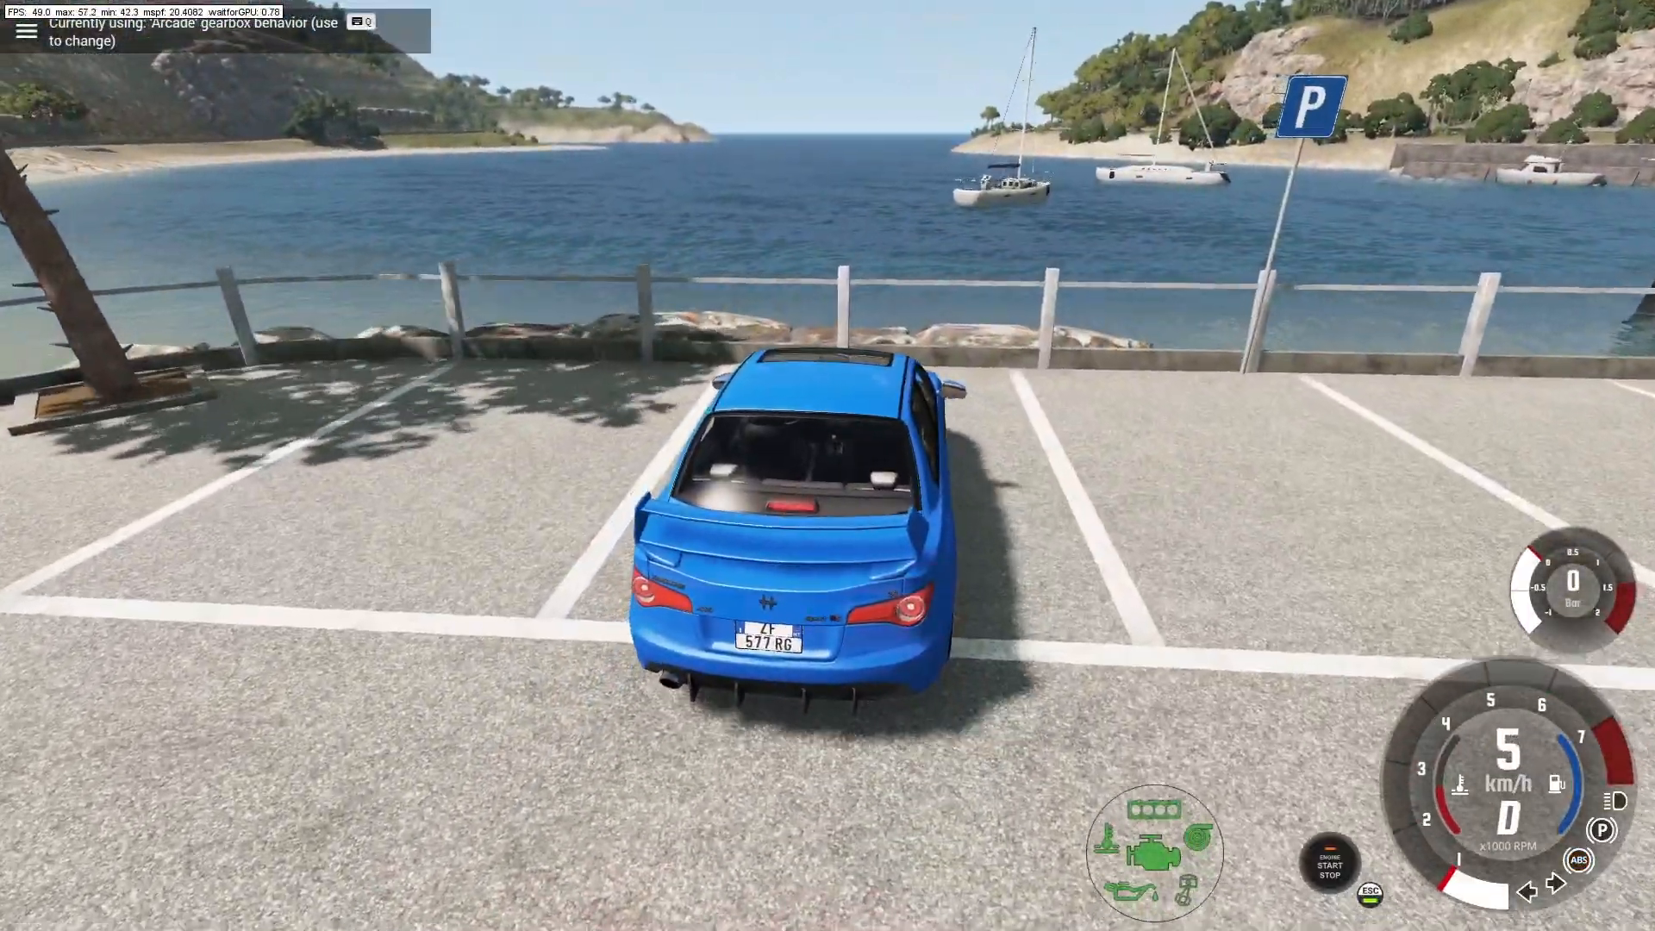
{"action": "key", "text": "d"}
{"action": "key", "text": "s"}
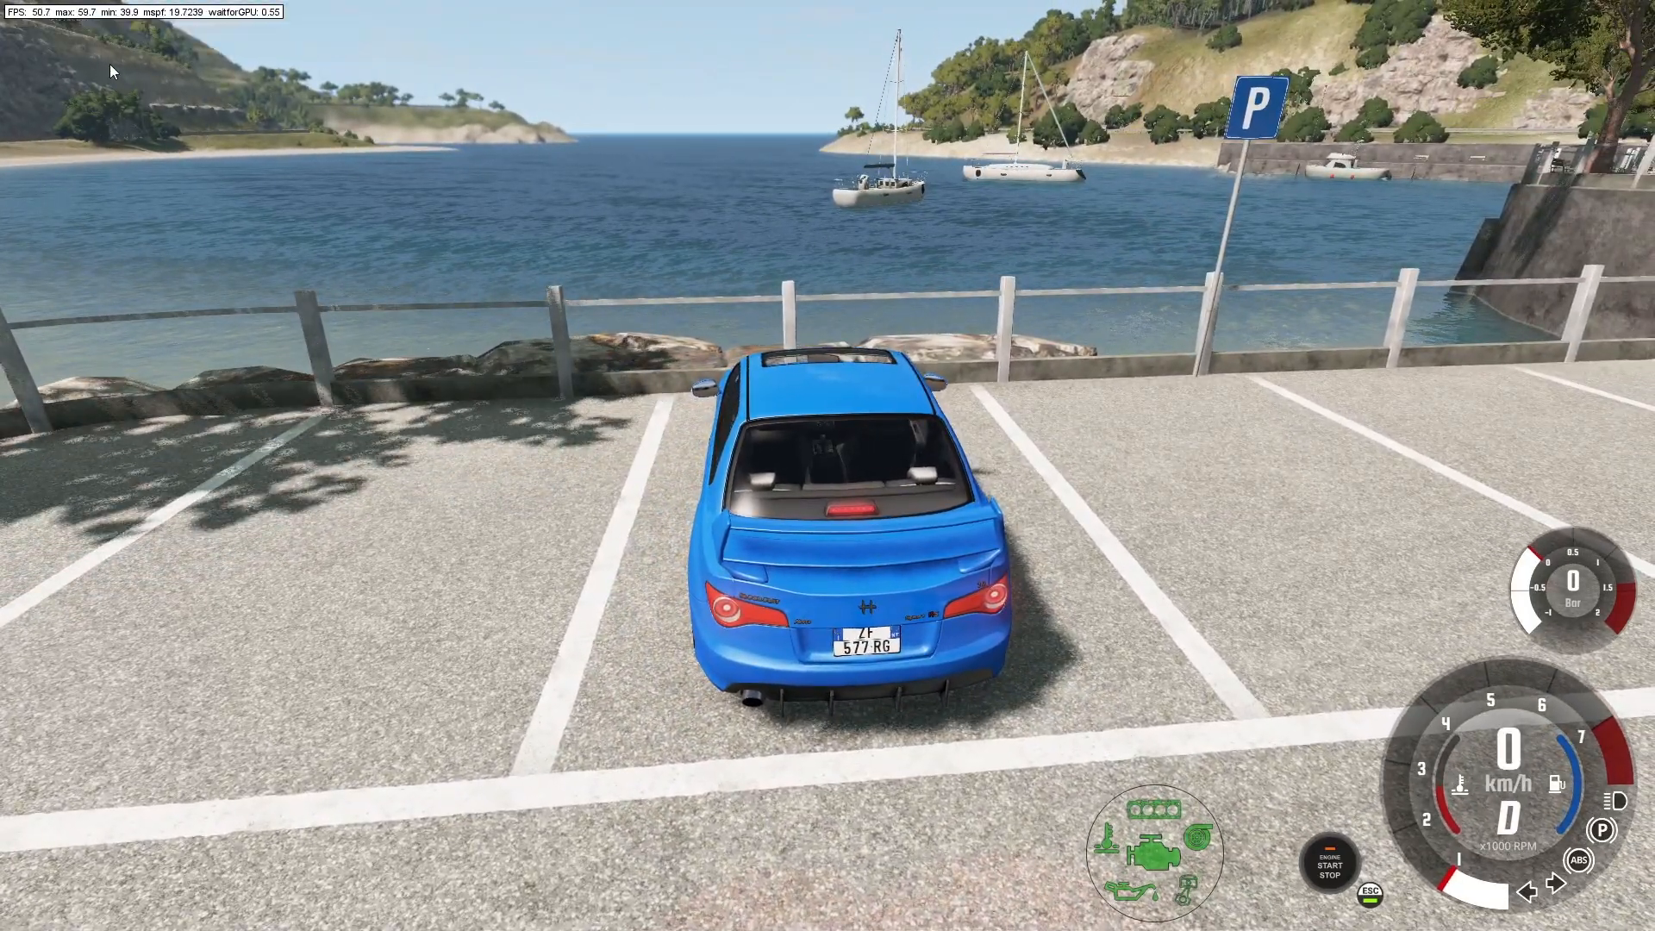
Step: Cycle the performance statistics overlay through its detailed and hidden modes back to the single FPS line
{"action": "left_click", "coordinate": [56, 19]}
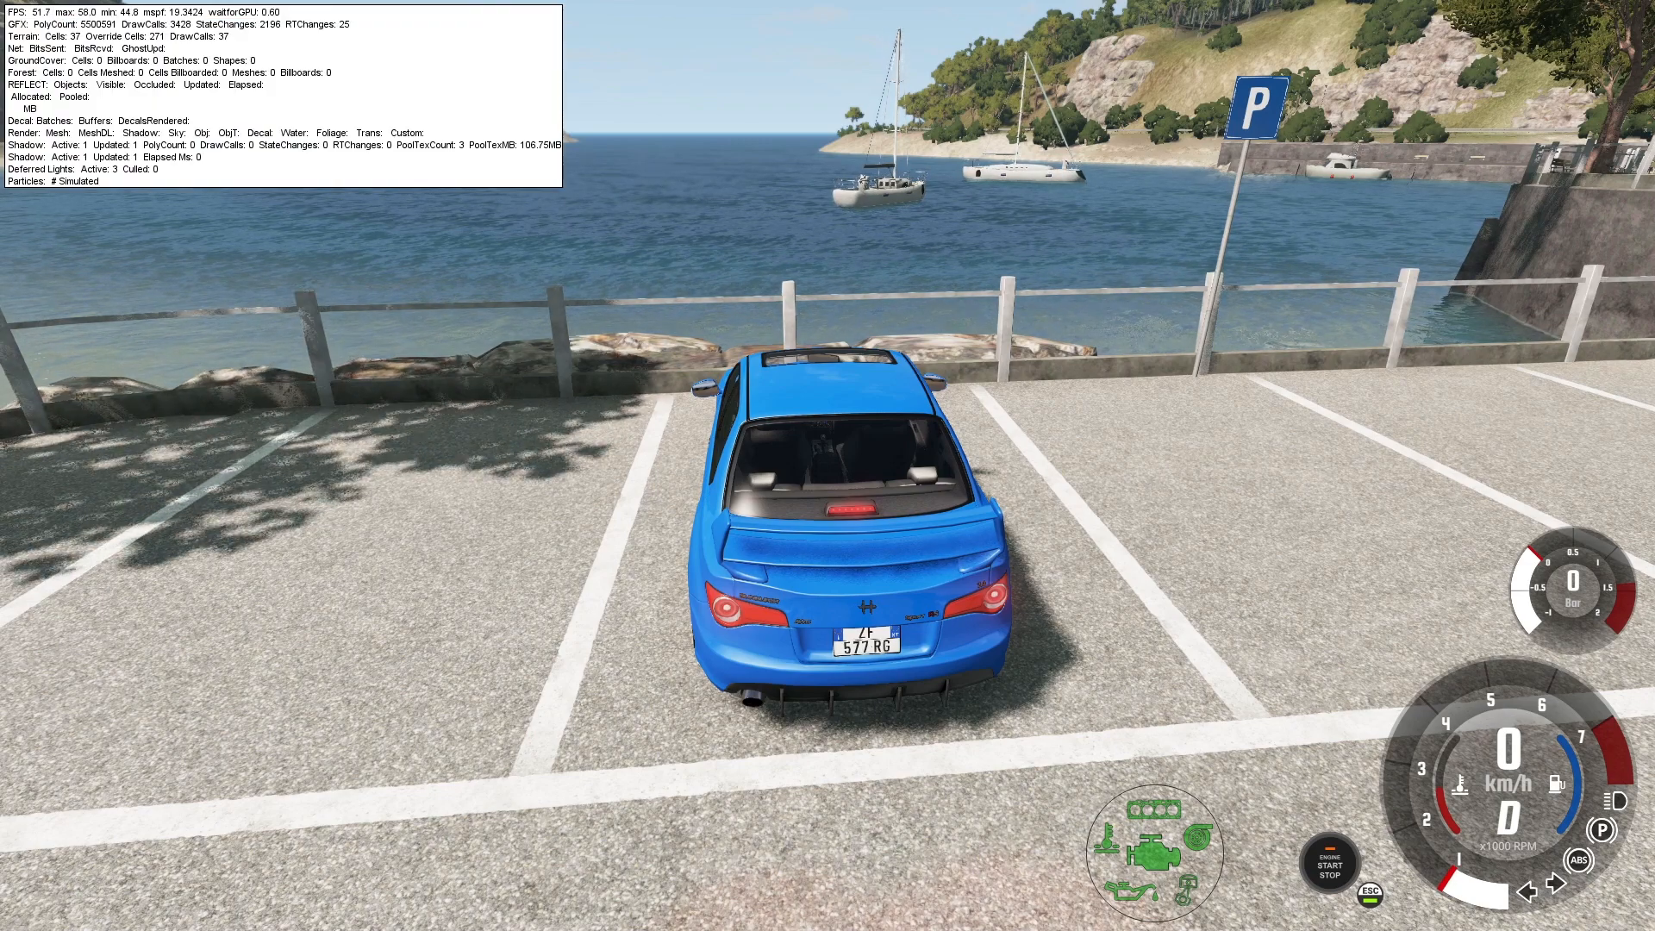
{"action": "key", "text": "ctrl+f"}
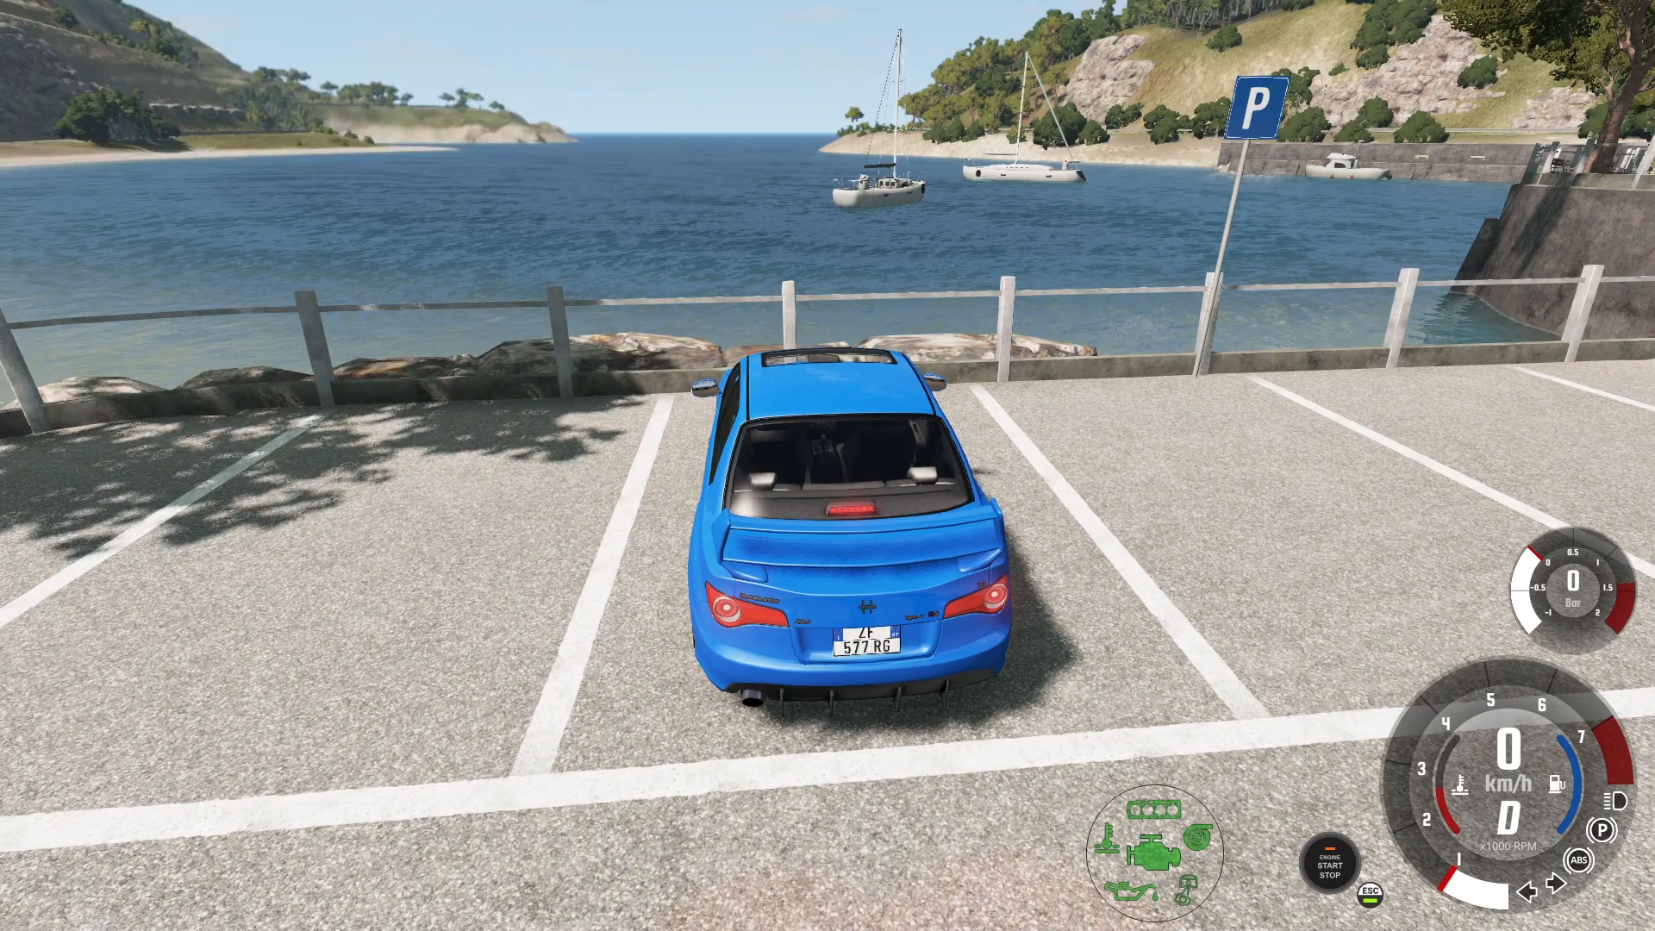
{"action": "key", "text": "ctrl+f"}
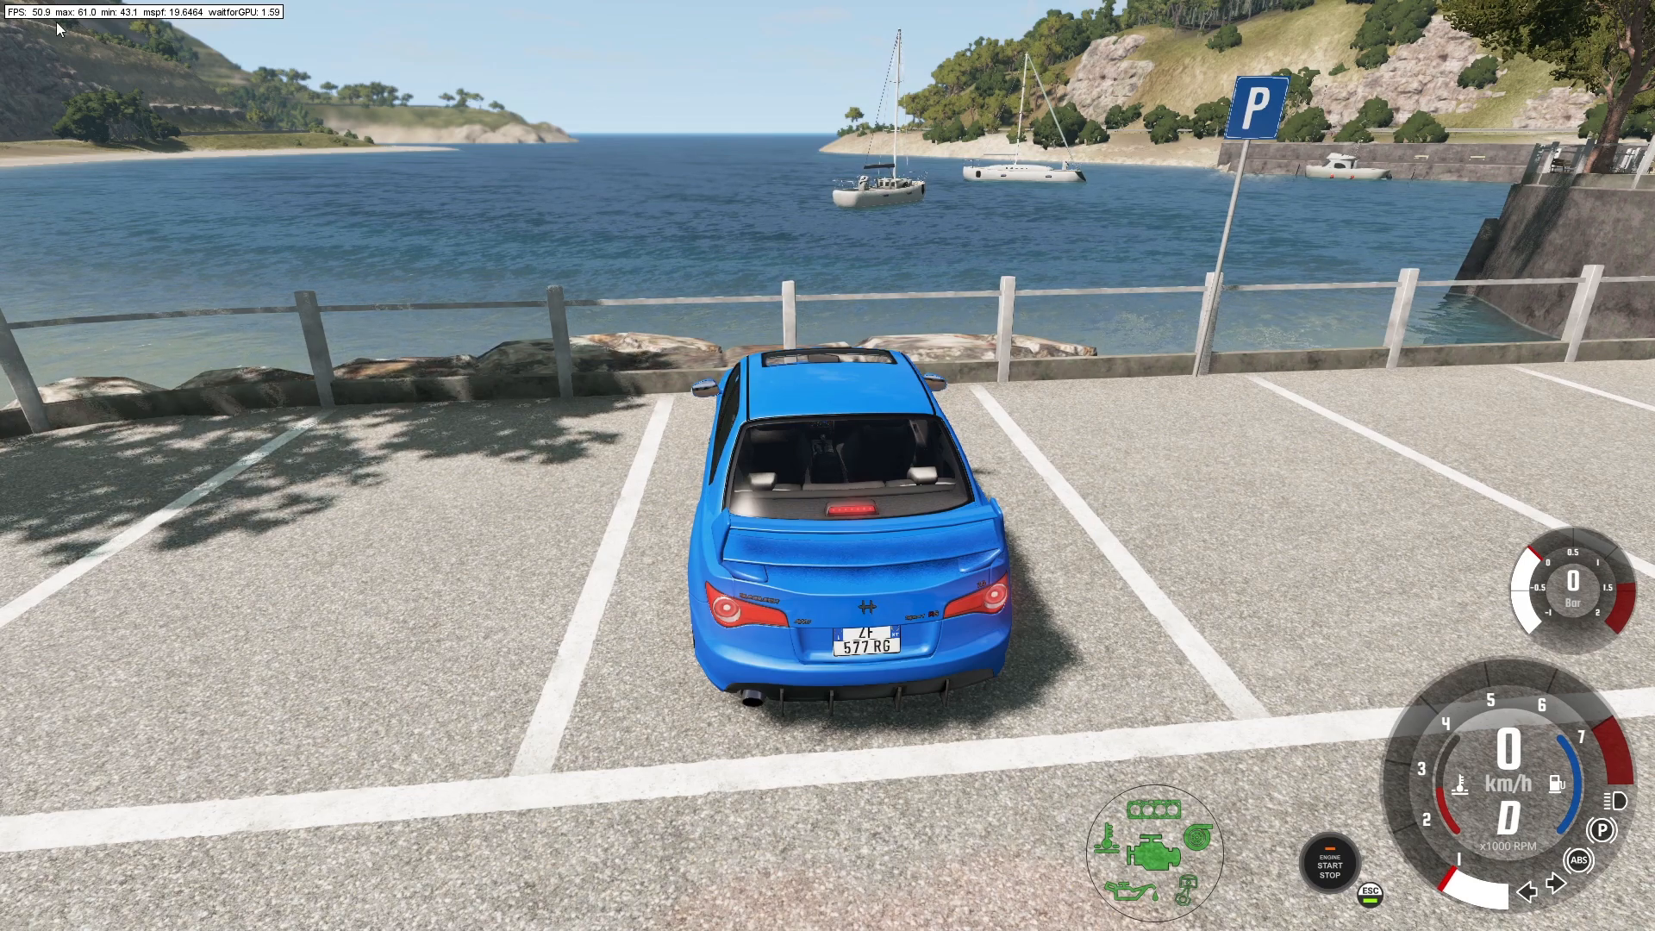
Step: Reverse the car out of its parking bay and drive it to a stop near the stone steps
{"action": "left_click_drag", "start_coordinate": [179, 84], "coordinate": [673, 103]}
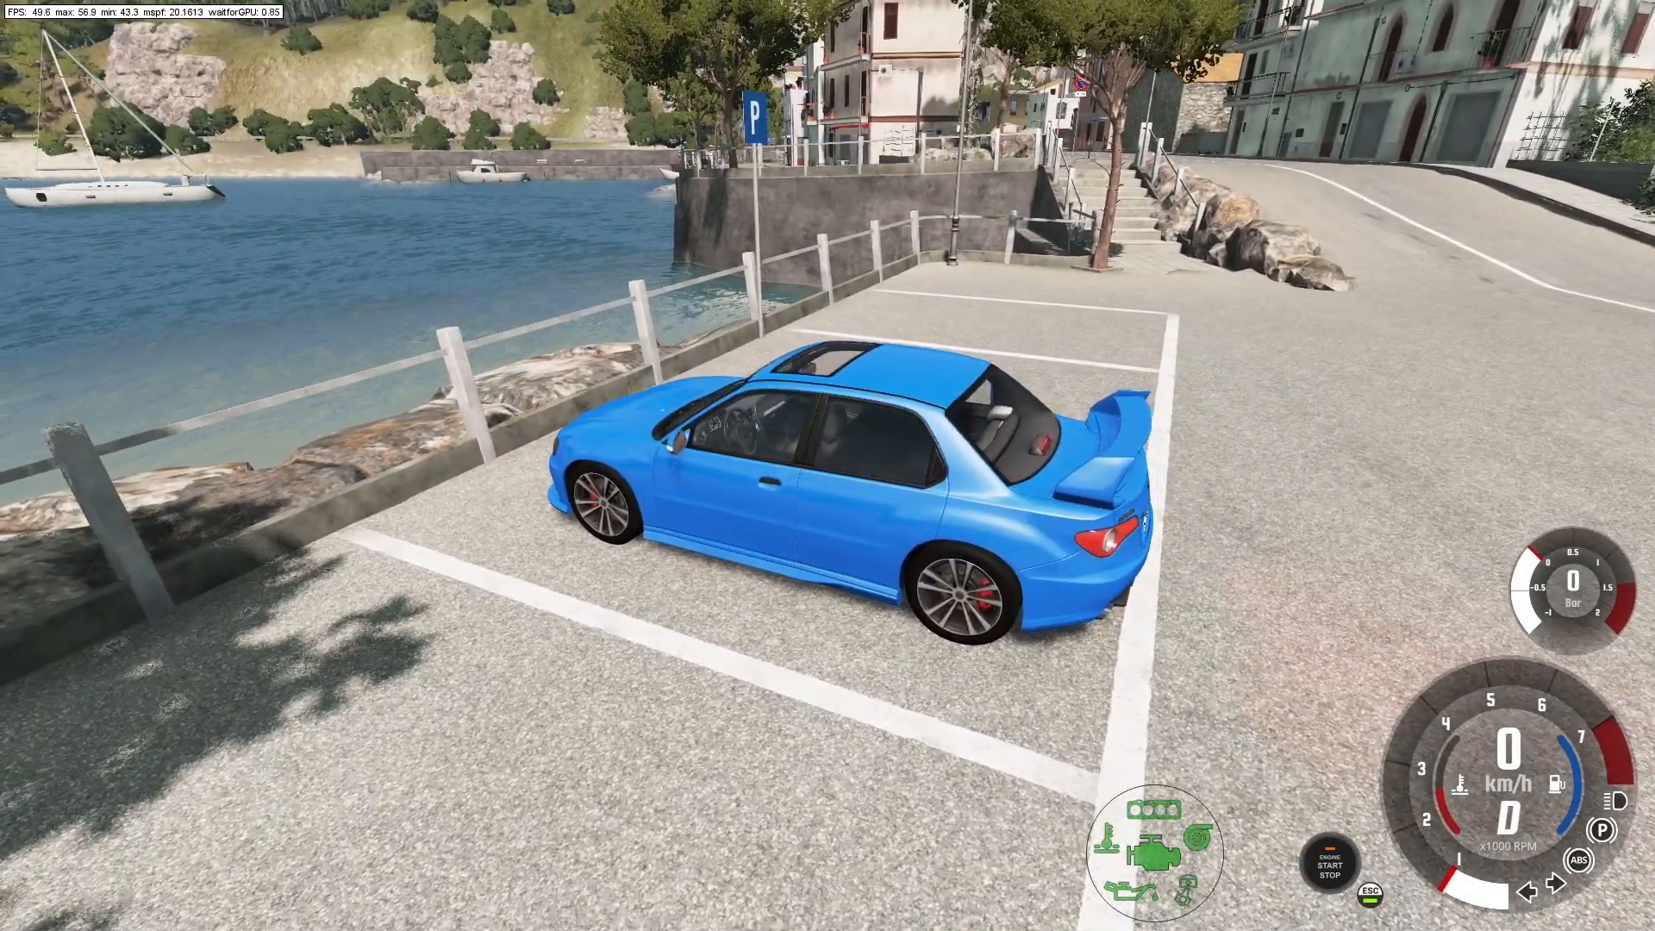
{"action": "left_click_drag", "start_coordinate": [673, 103], "coordinate": [526, 103]}
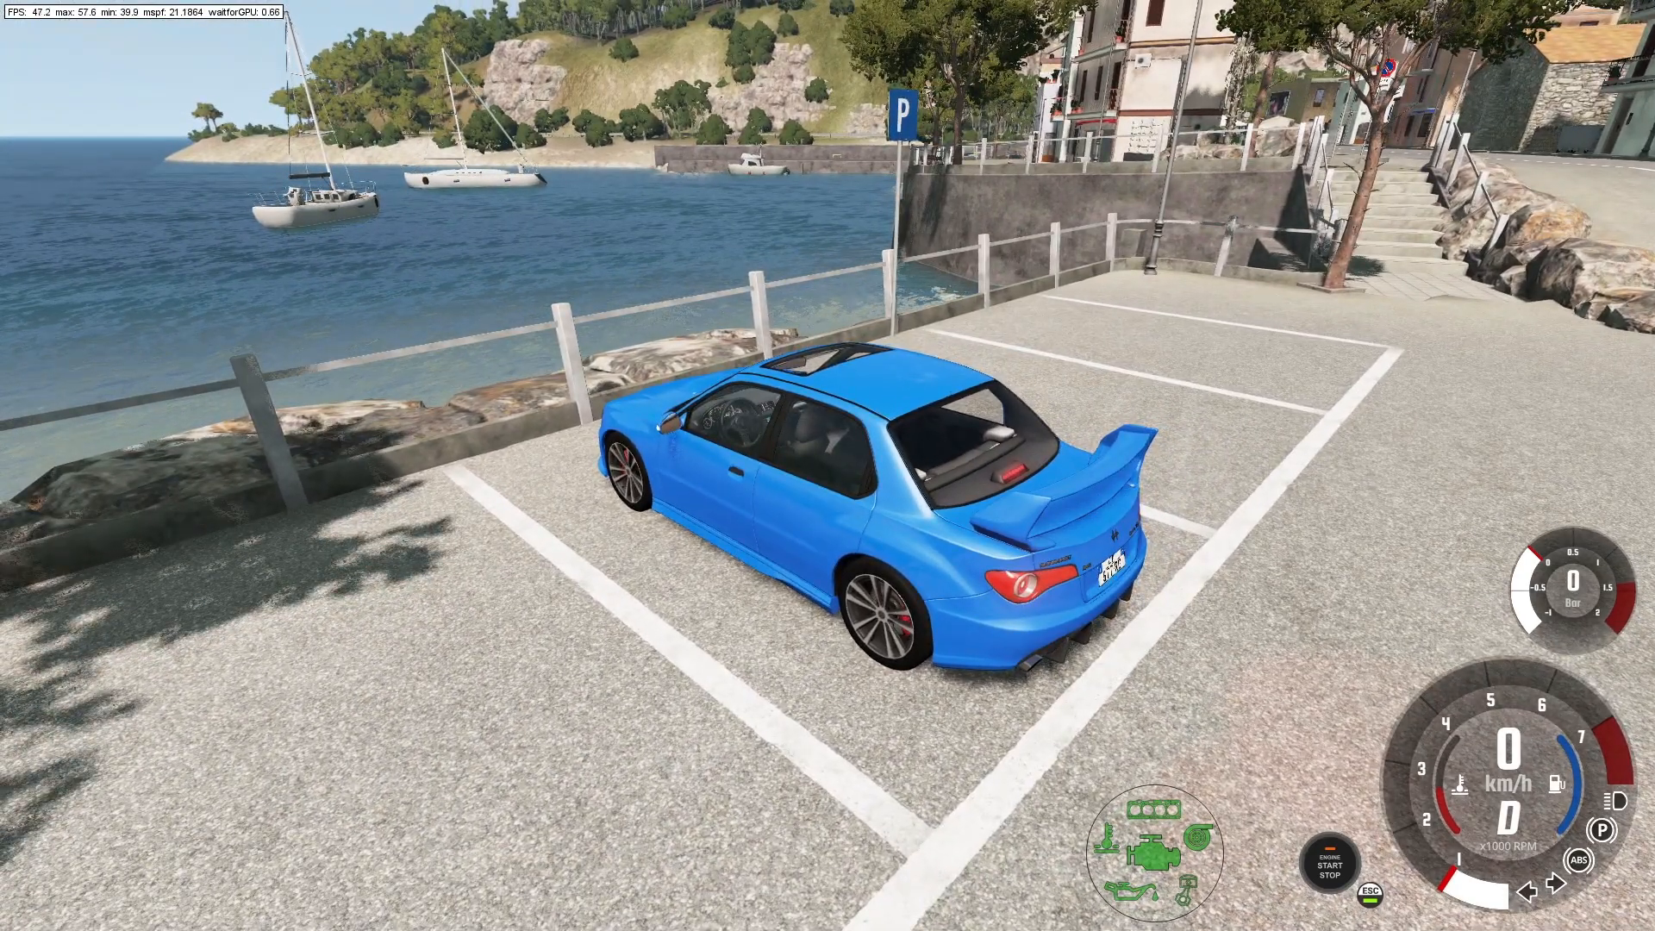
{"action": "key", "text": "Down"}
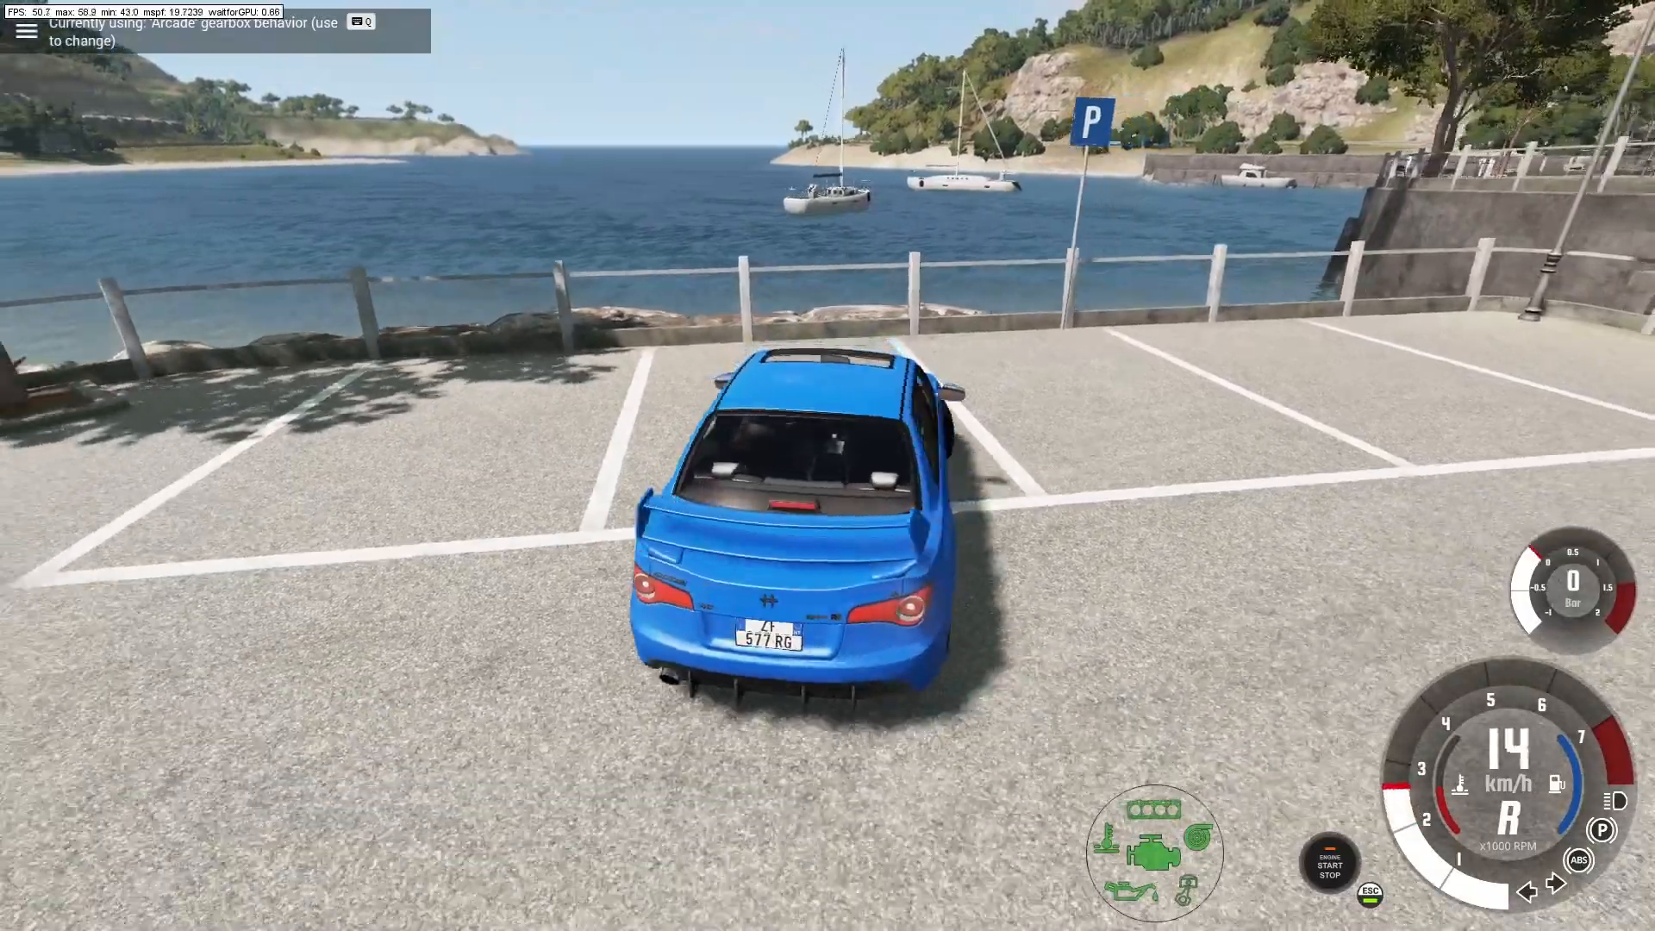
{"action": "key", "text": "Left"}
{"action": "key", "text": "Up"}
{"action": "key", "text": "Up"}
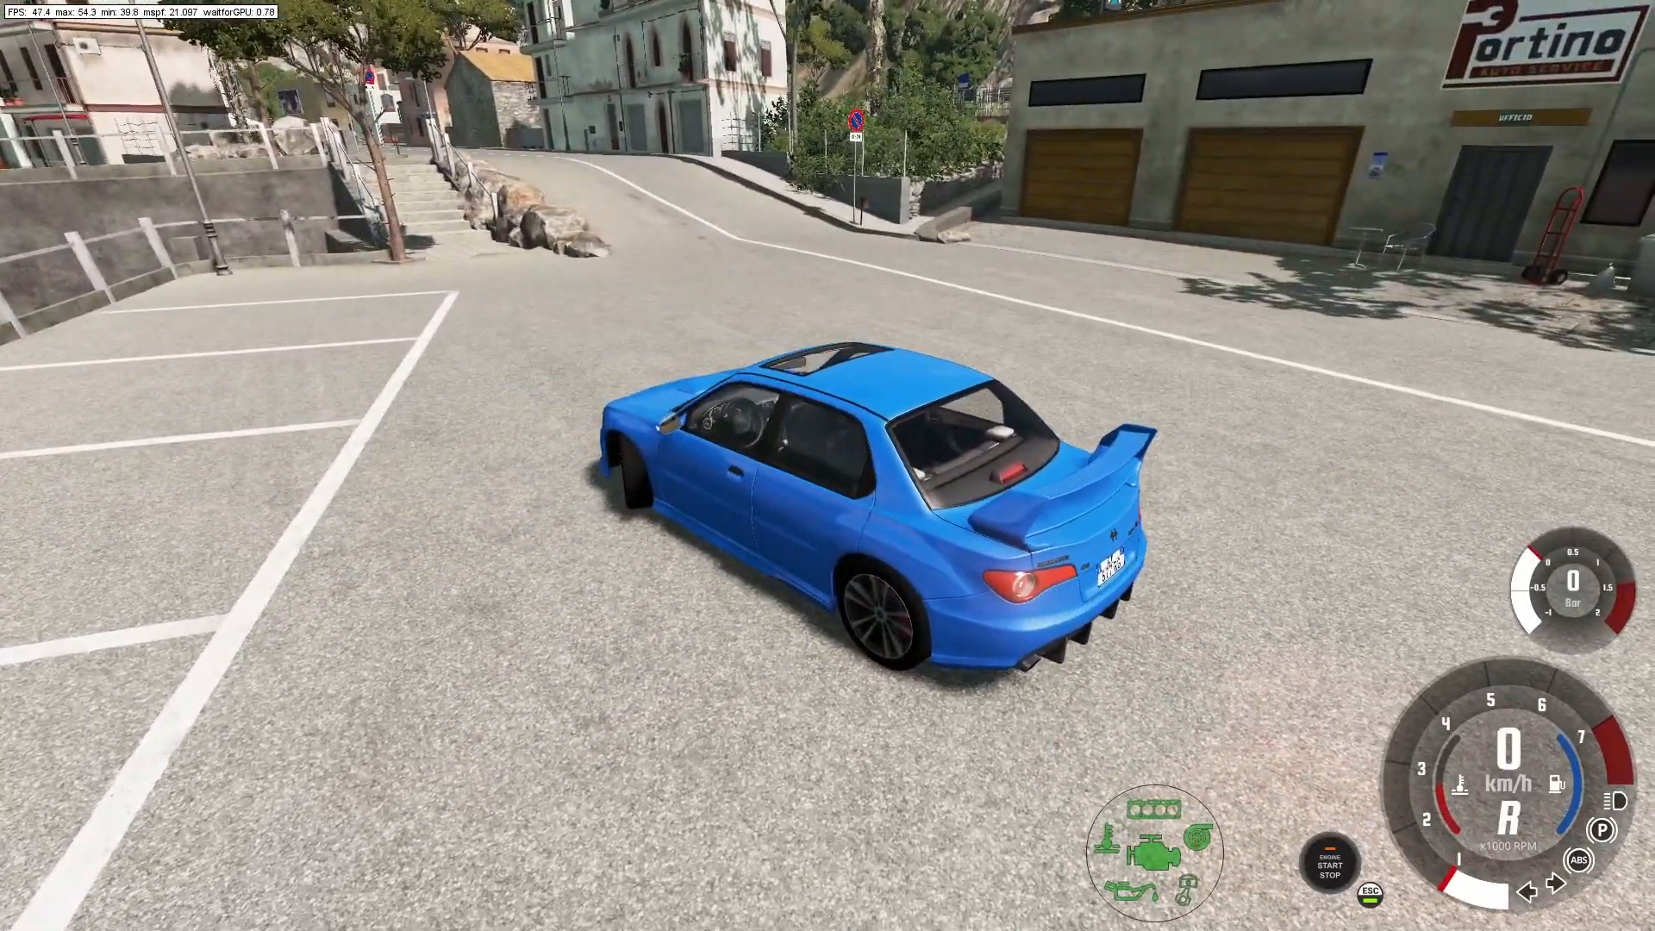
{"action": "key", "text": "Left"}
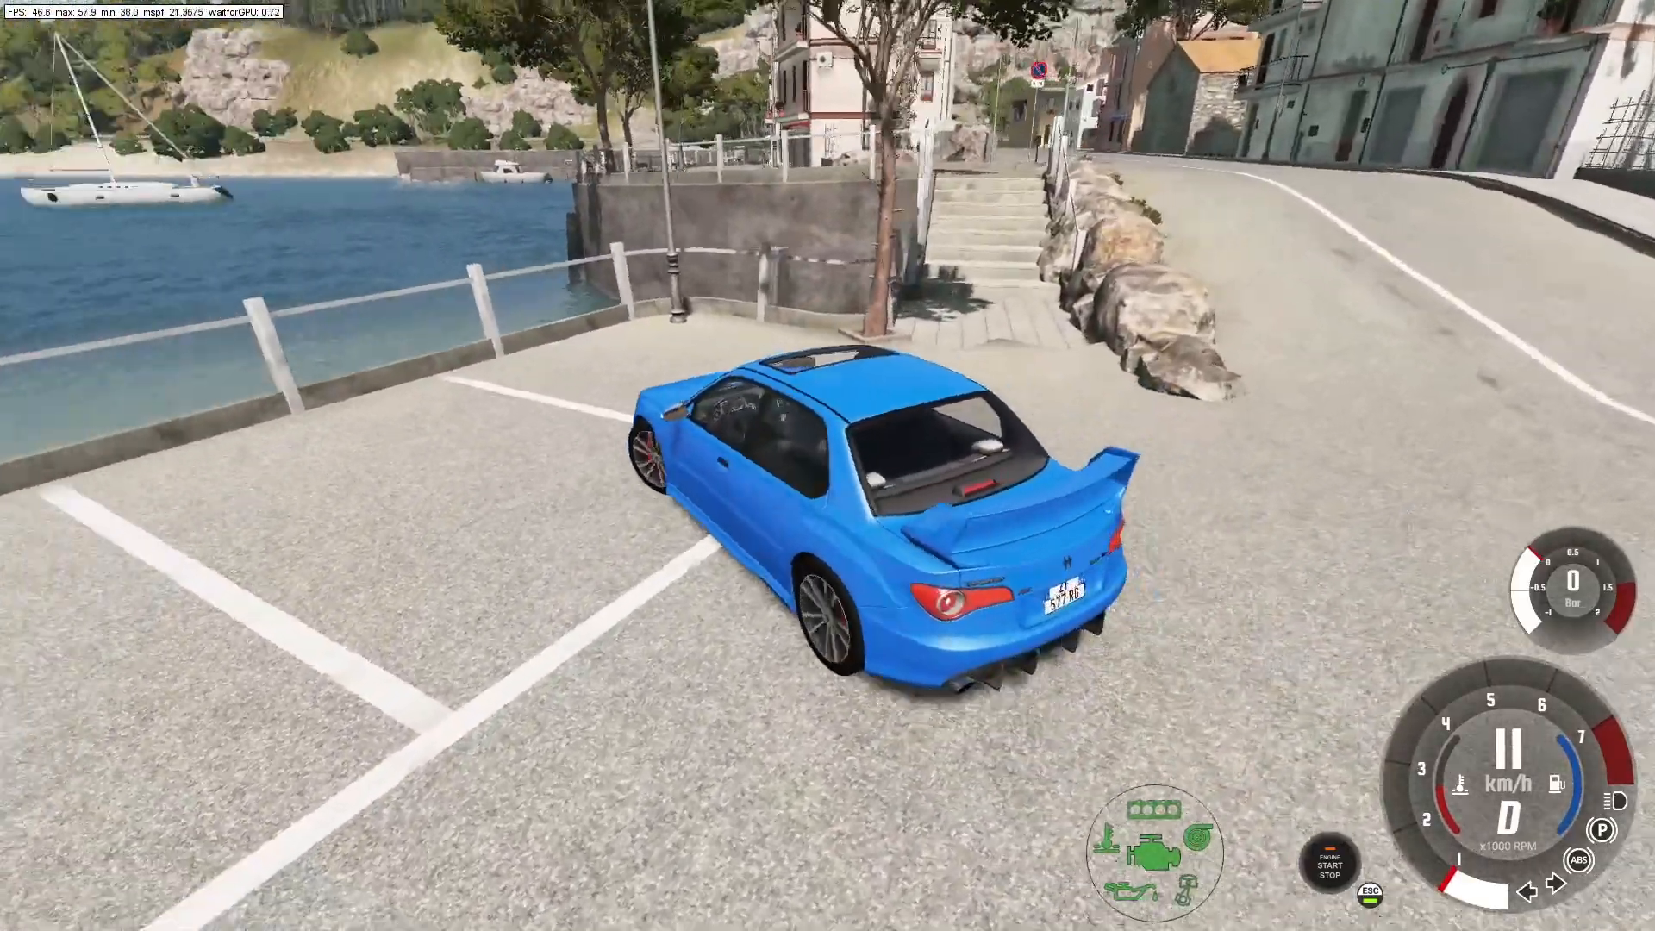
{"action": "key", "text": "Down"}
{"action": "key", "text": "KP_6"}
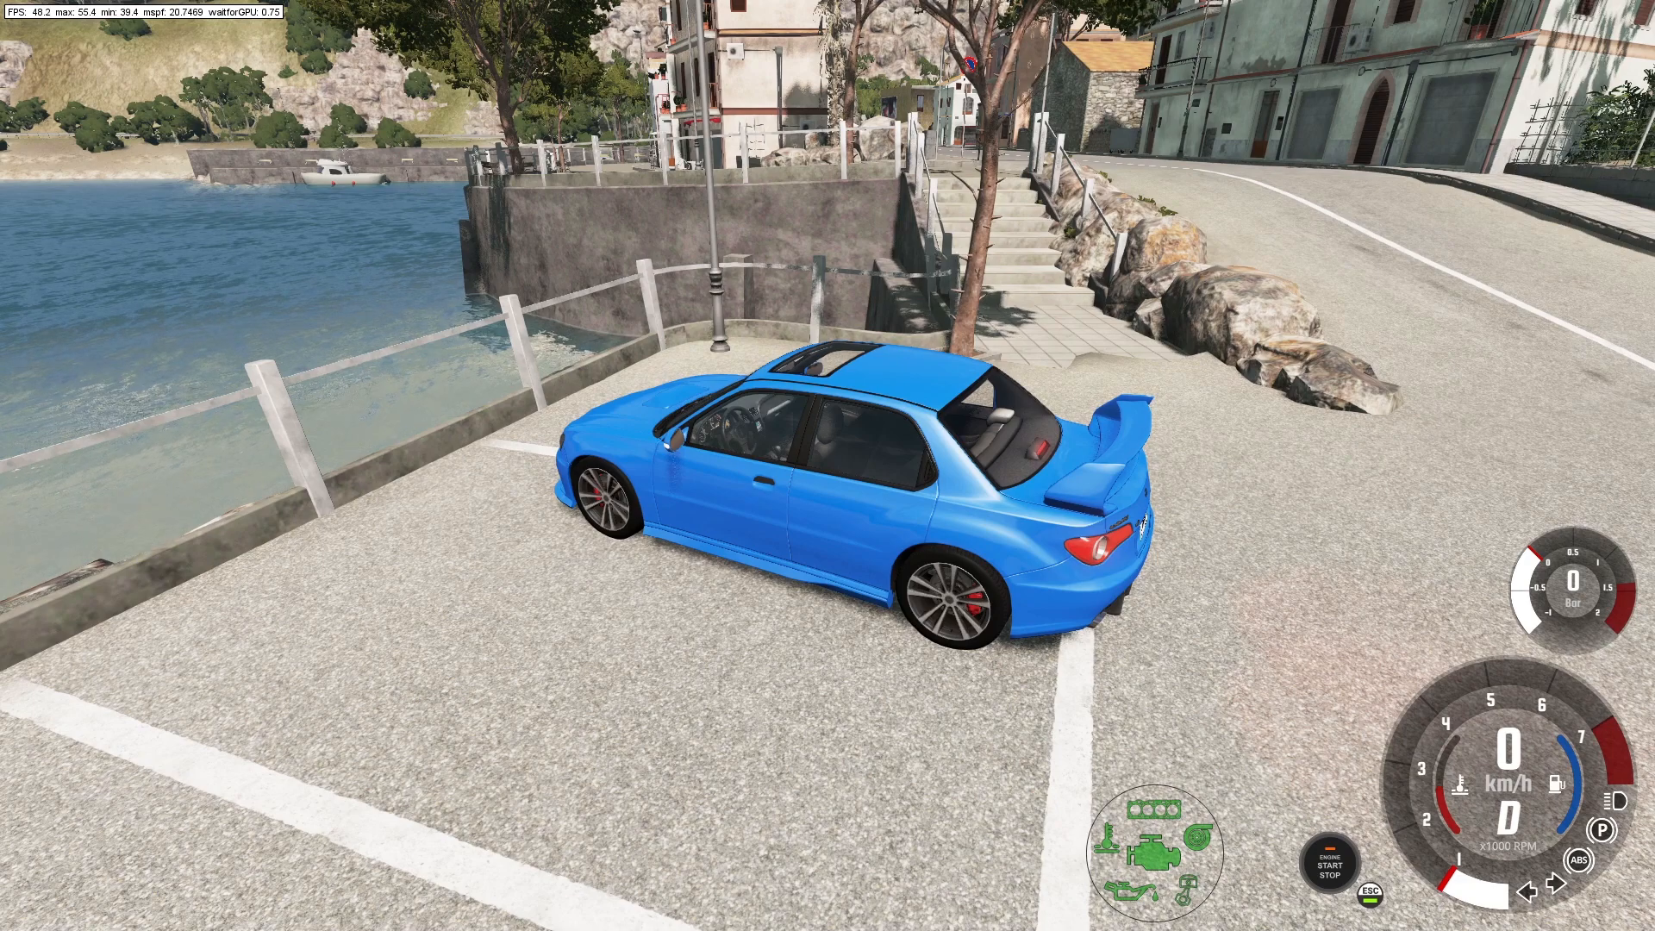
Step: Open the main menu and bring up the graphics options
{"action": "key", "text": "Escape"}
{"action": "key", "text": "e"}
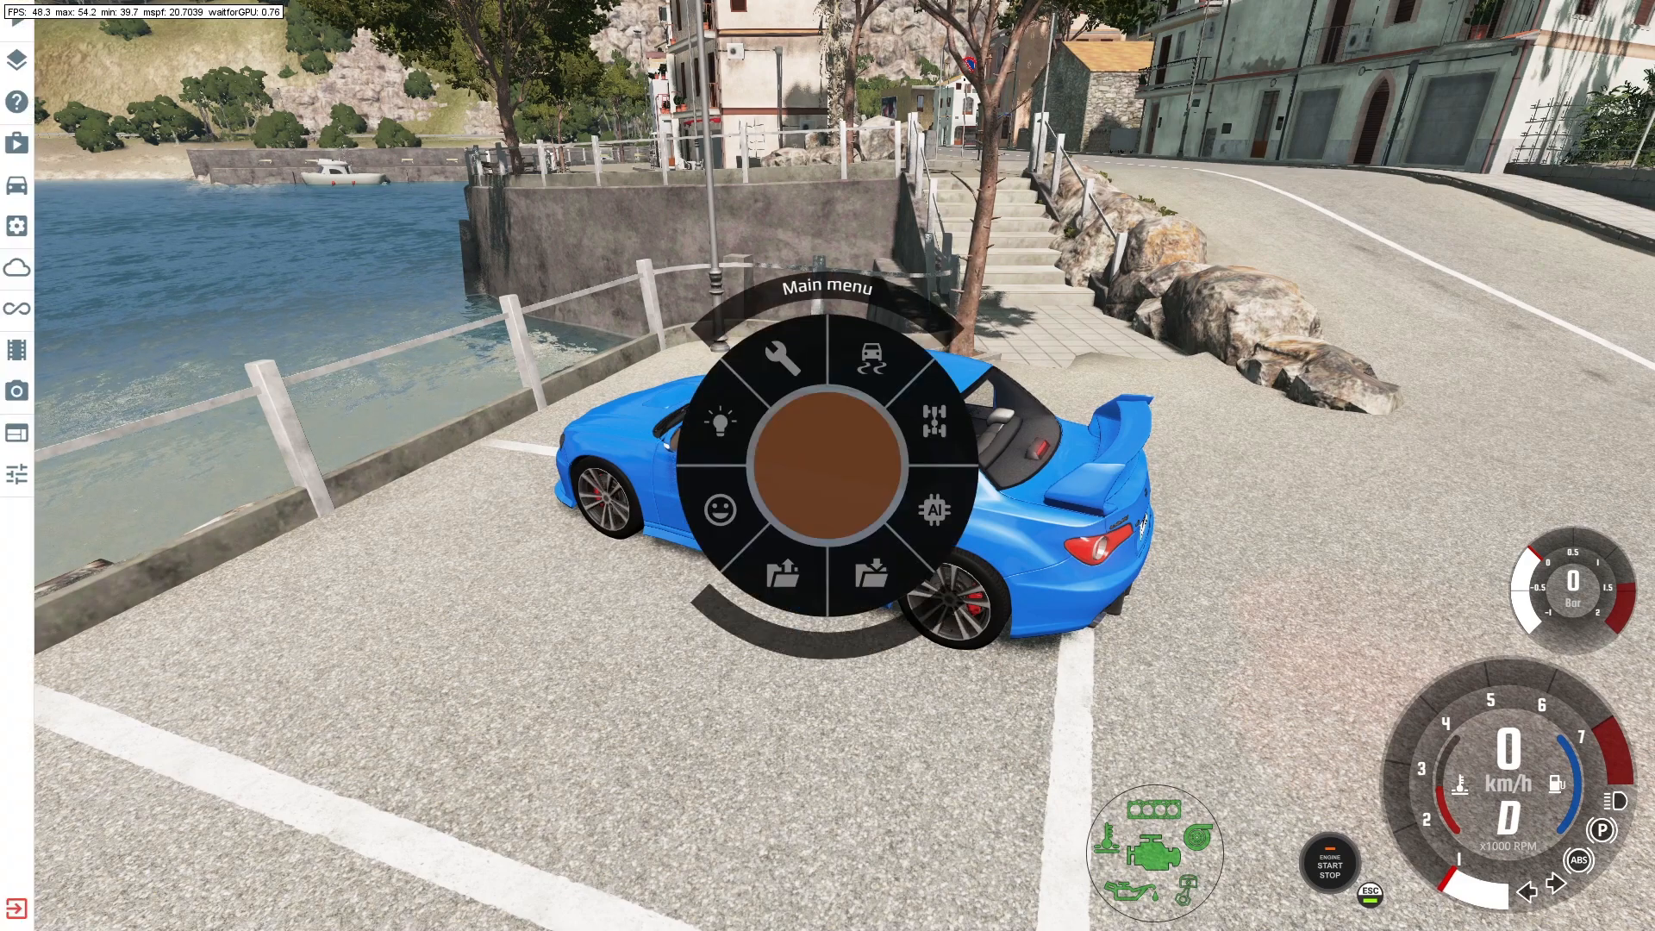
{"action": "left_click", "coordinate": [23, 485]}
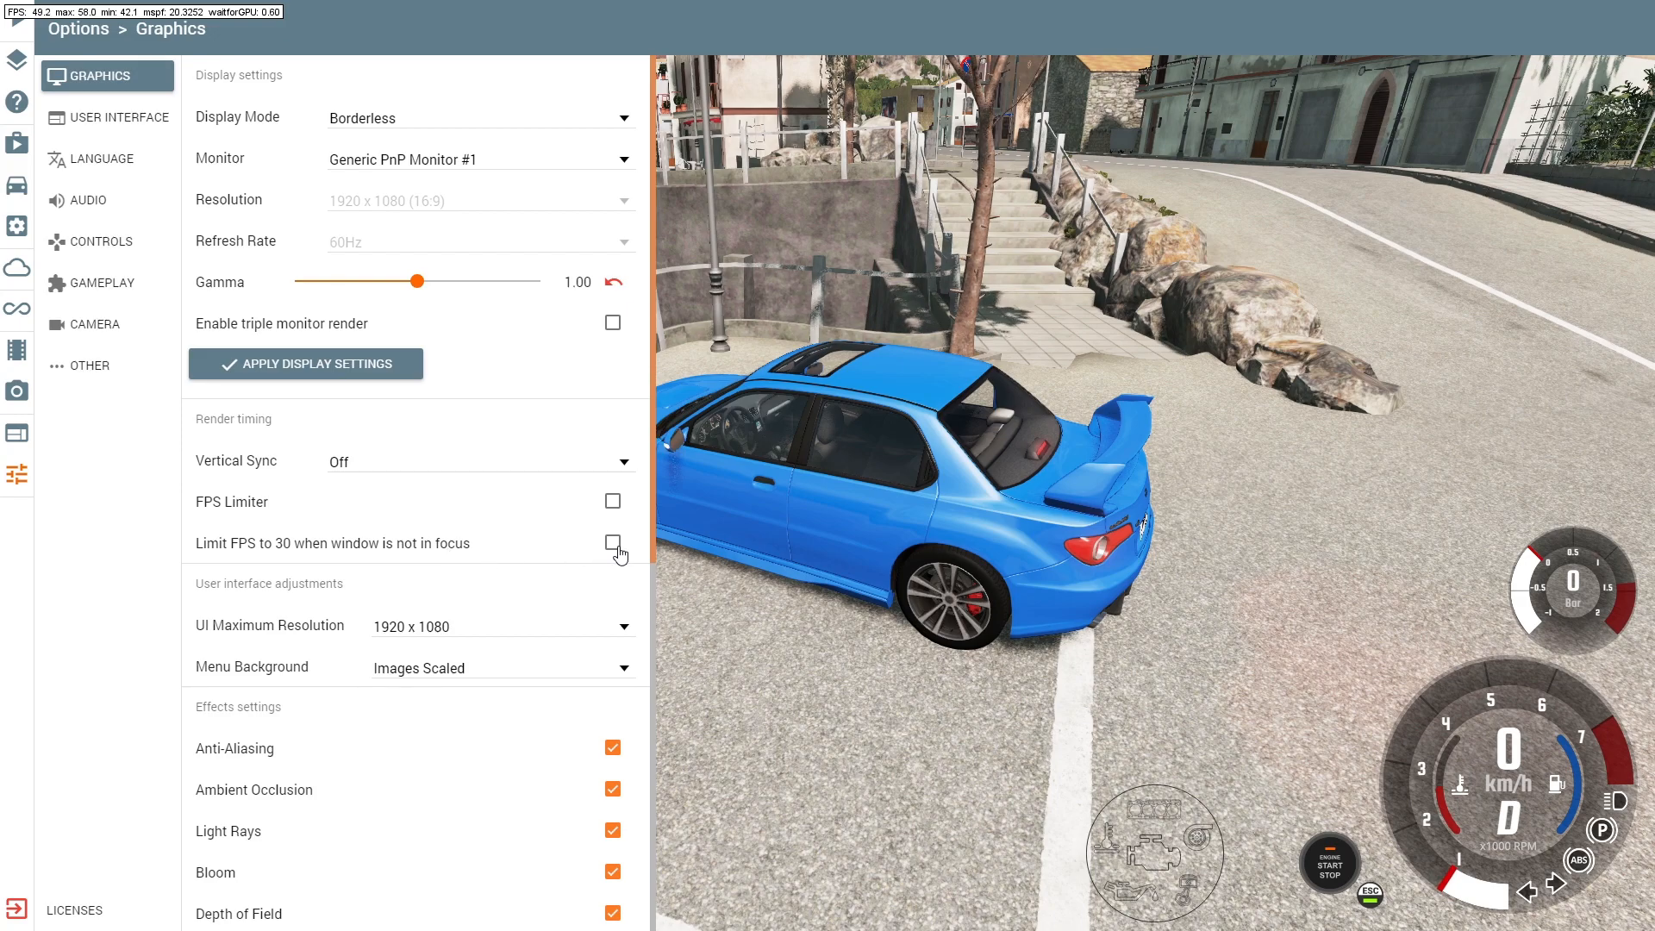
Step: Switch Vertical Sync to On in the render timing settings and set it back to Off
{"action": "scroll", "coordinate": [645, 527], "scroll_direction": "down", "scroll_amount": 1}
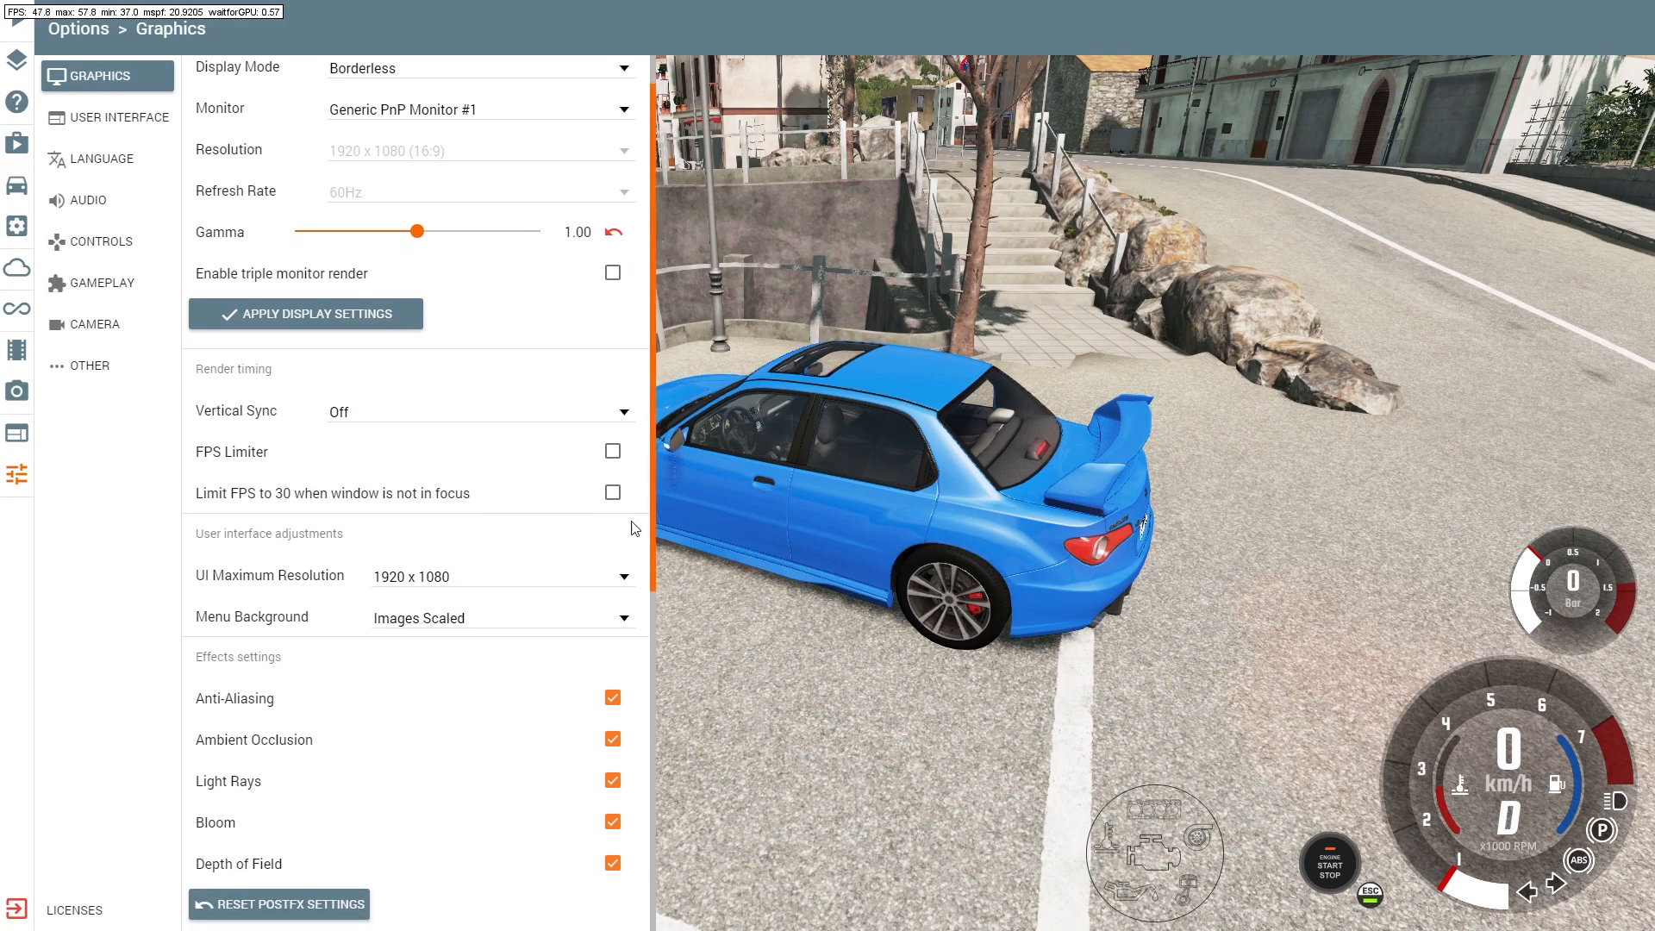
{"action": "left_click", "coordinate": [508, 420]}
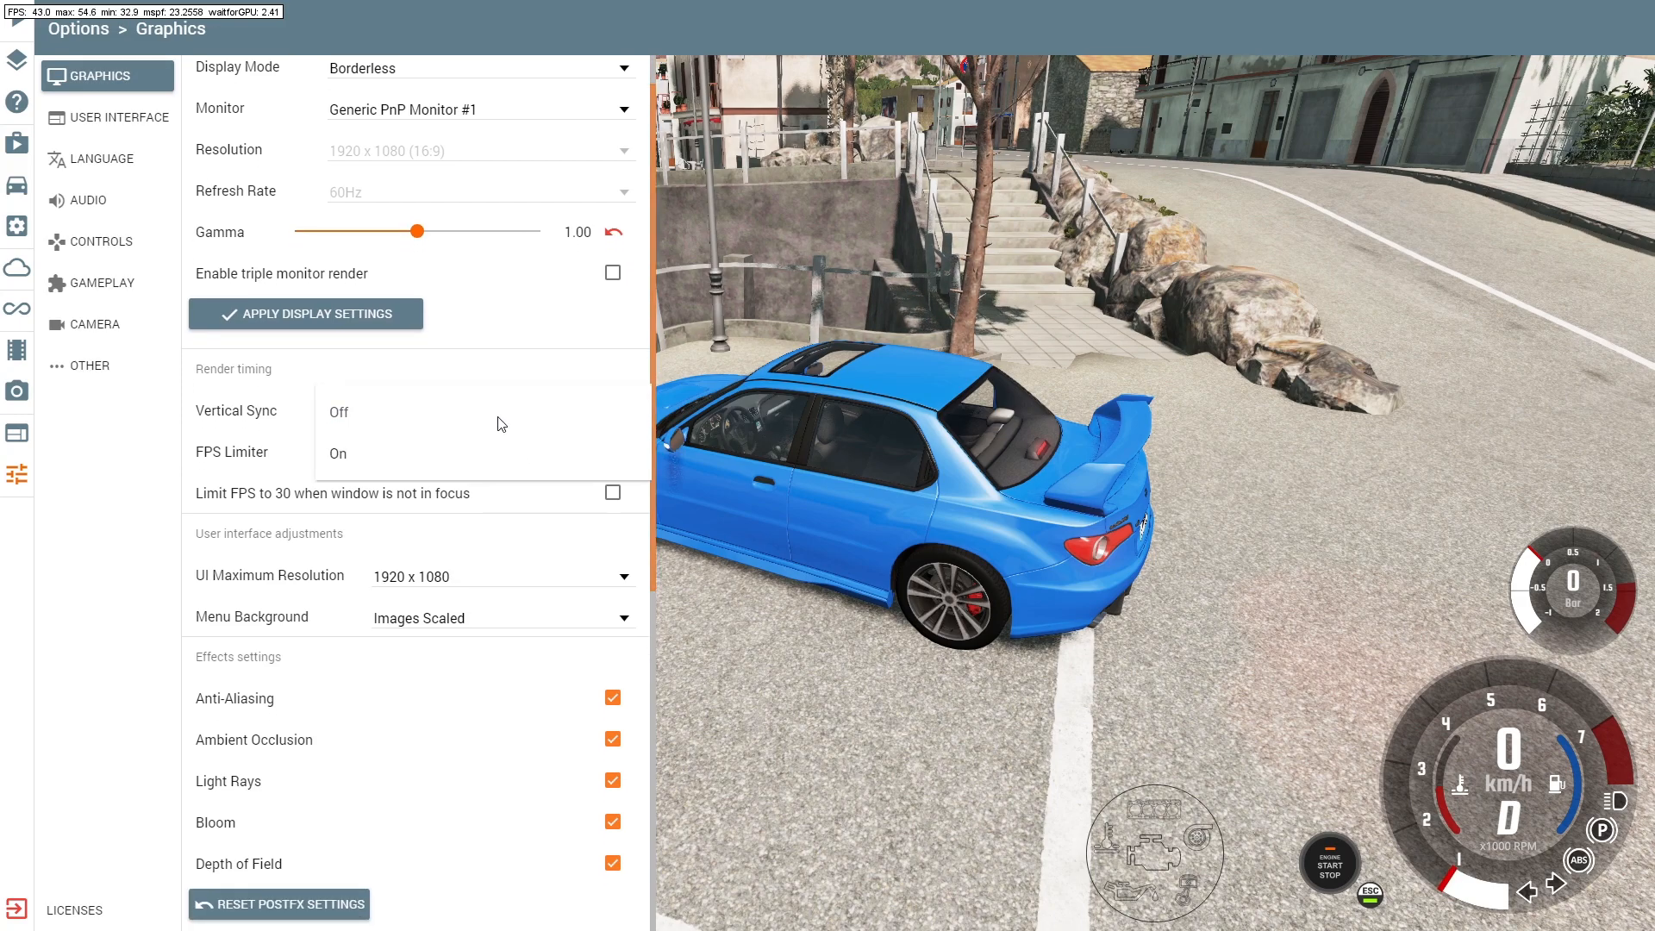
{"action": "left_click", "coordinate": [345, 455]}
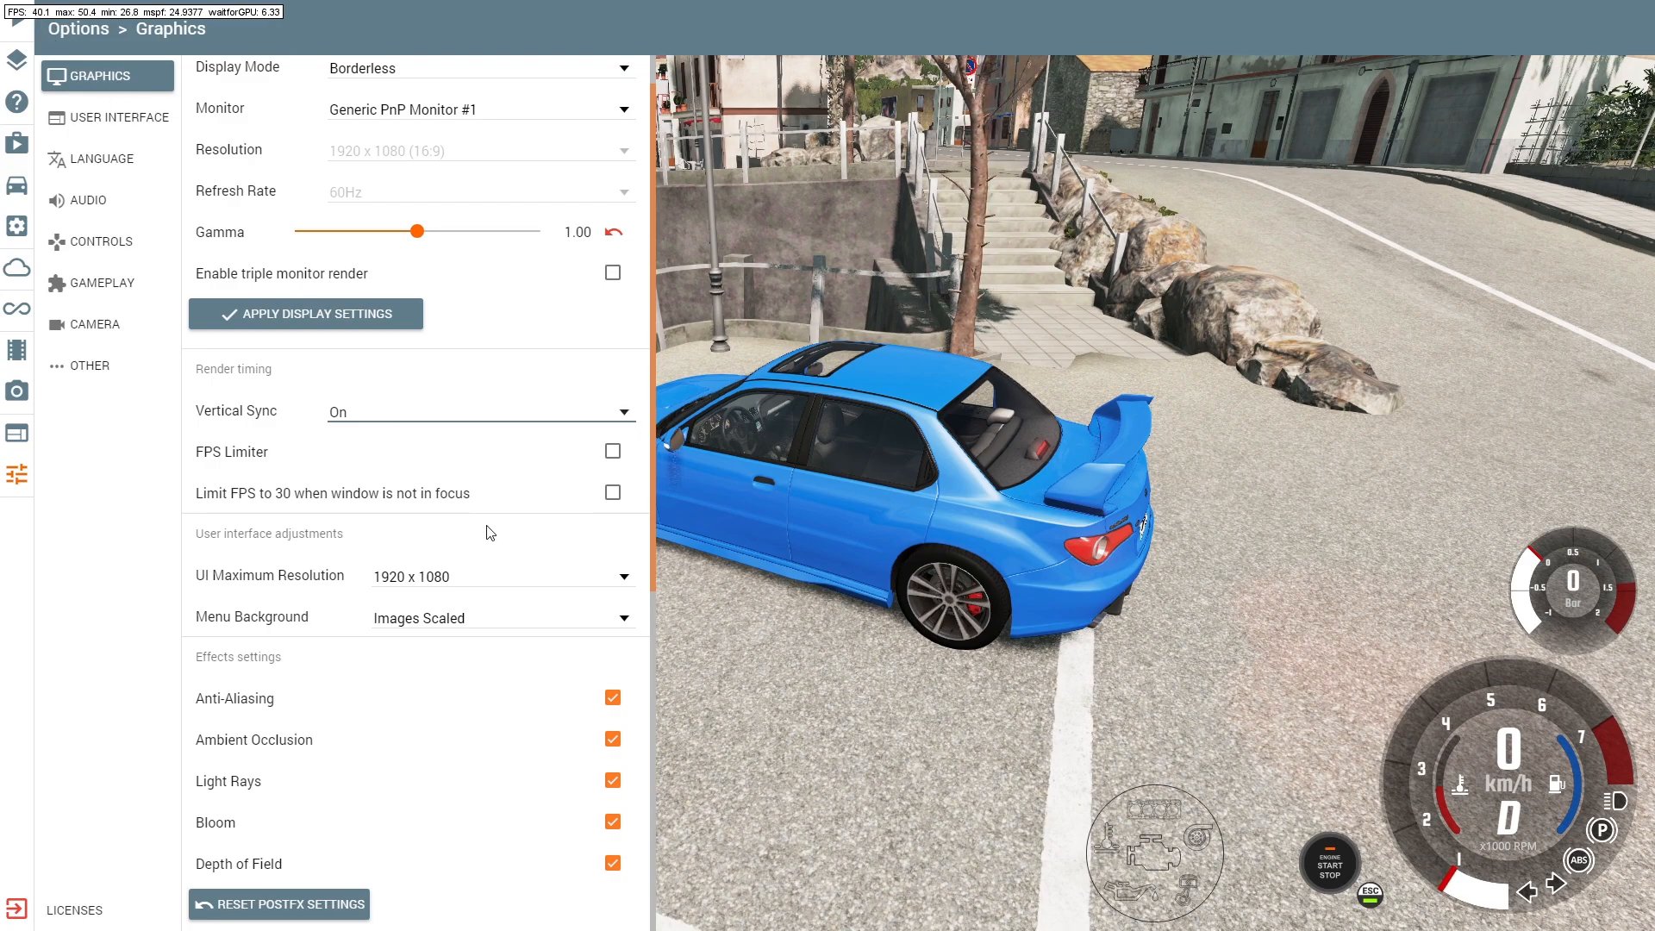
{"action": "left_click", "coordinate": [519, 421]}
{"action": "left_click", "coordinate": [345, 370]}
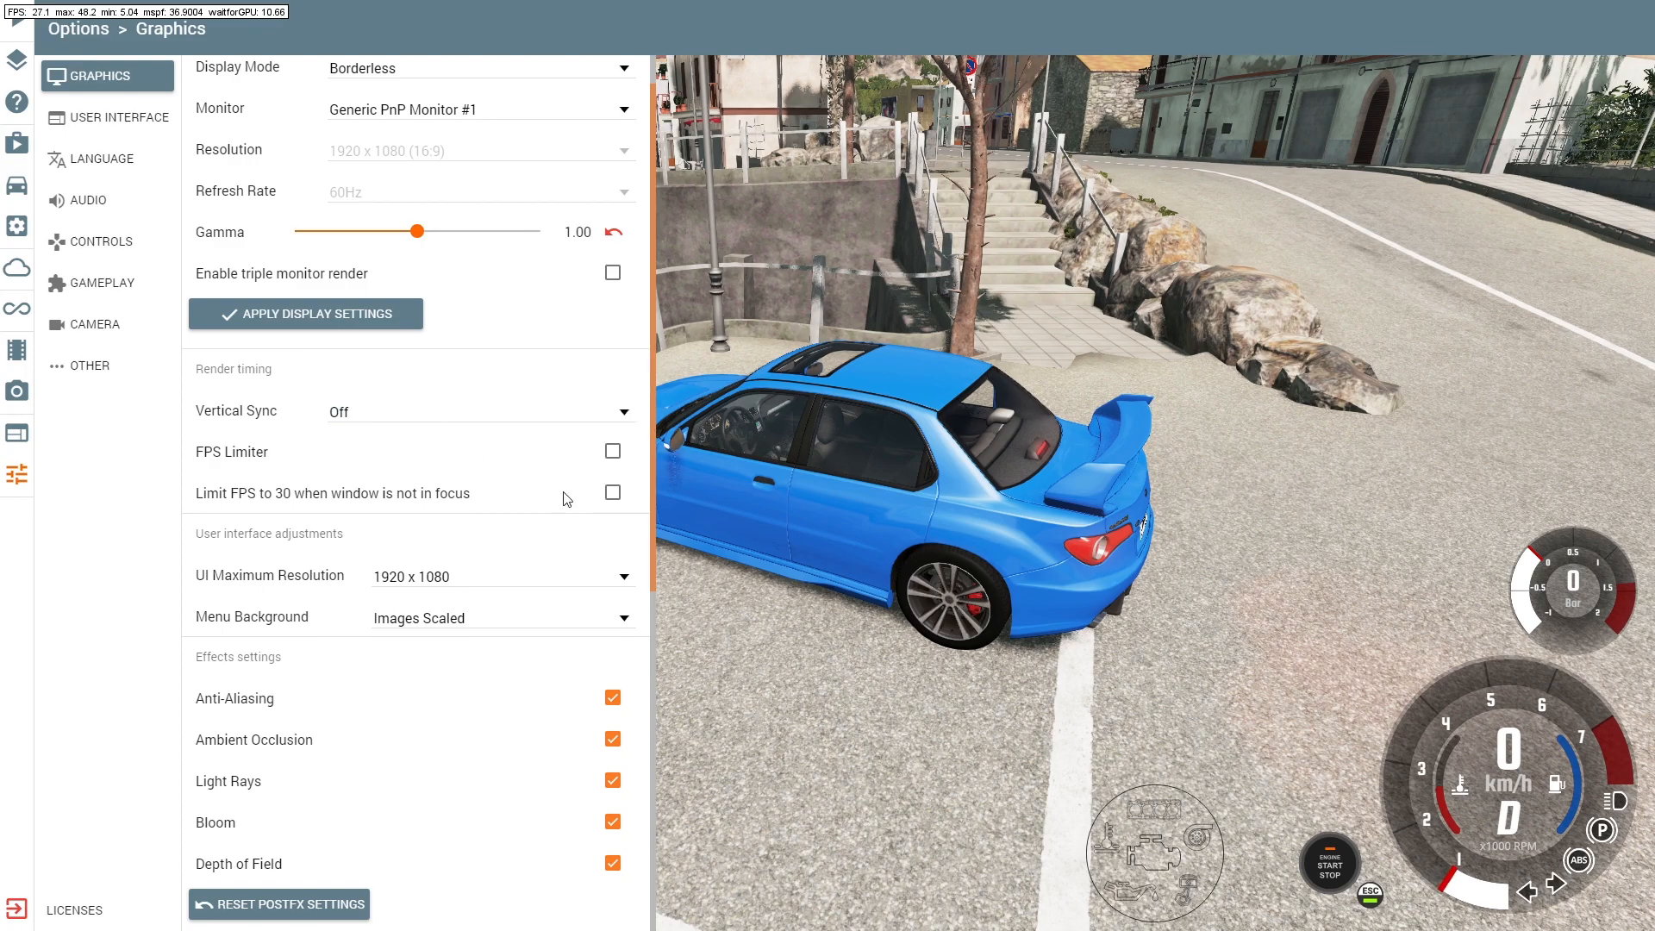
Step: Check the UI Maximum Resolution choices, keep 1920 x 1080, and examine the effects and other settings
{"action": "left_click_drag", "start_coordinate": [650, 469], "coordinate": [642, 573]}
{"action": "left_click", "coordinate": [559, 395]}
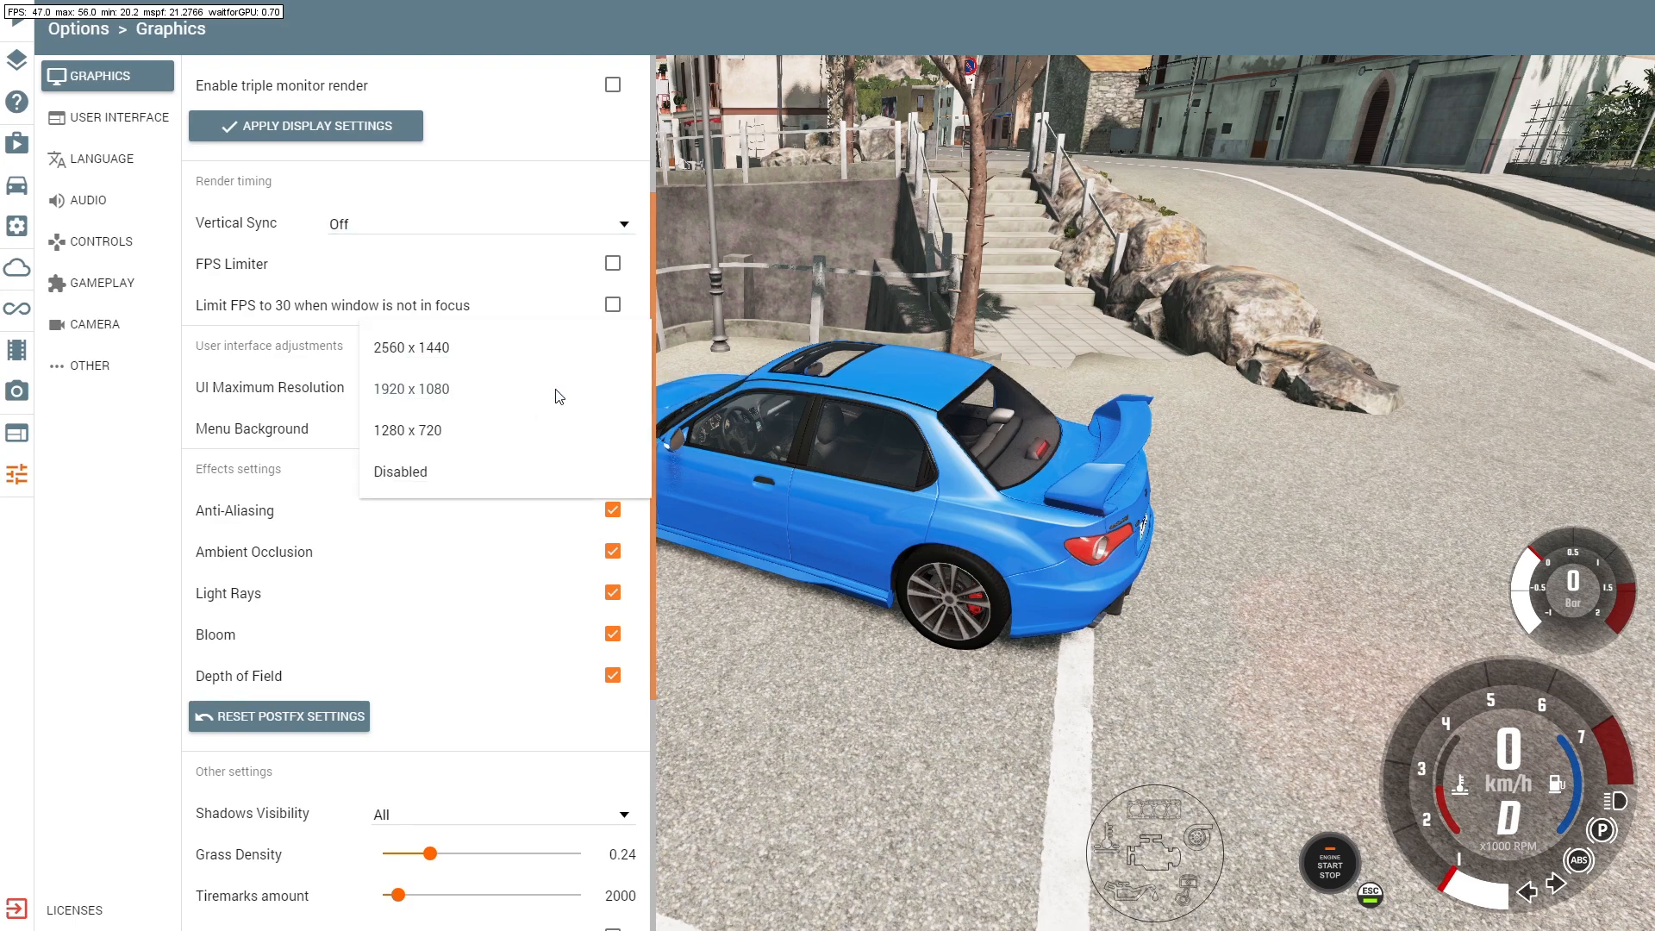
{"action": "left_click", "coordinate": [463, 398]}
{"action": "left_click_drag", "start_coordinate": [654, 504], "coordinate": [650, 608]}
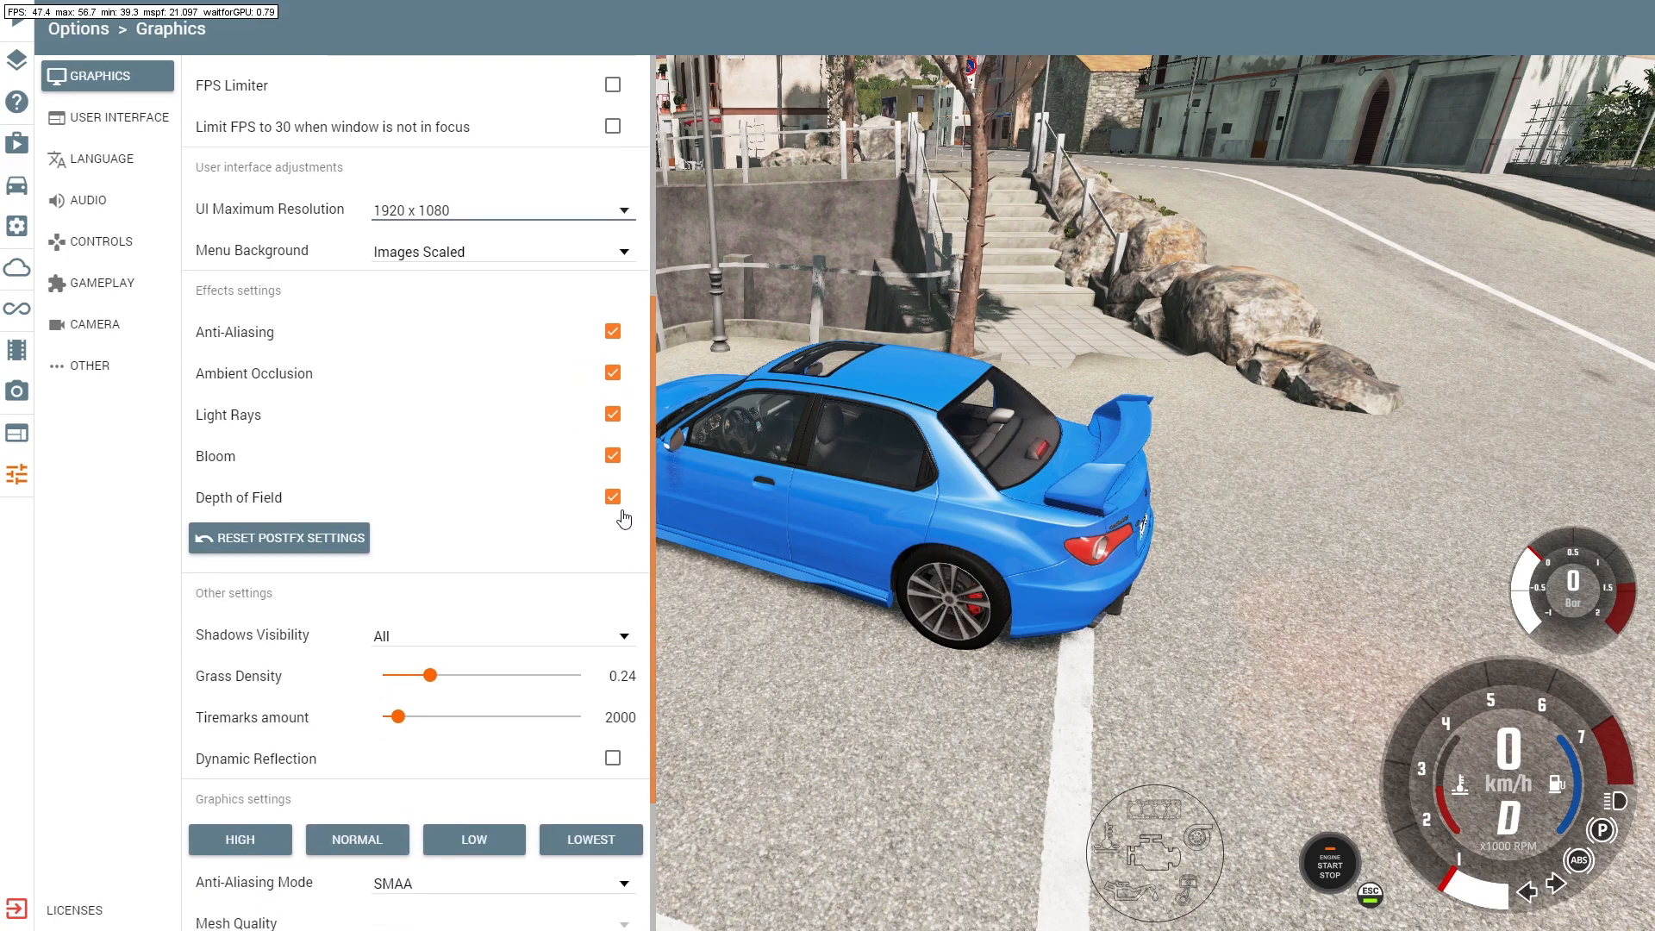
{"action": "left_click_drag", "start_coordinate": [650, 479], "coordinate": [646, 556]}
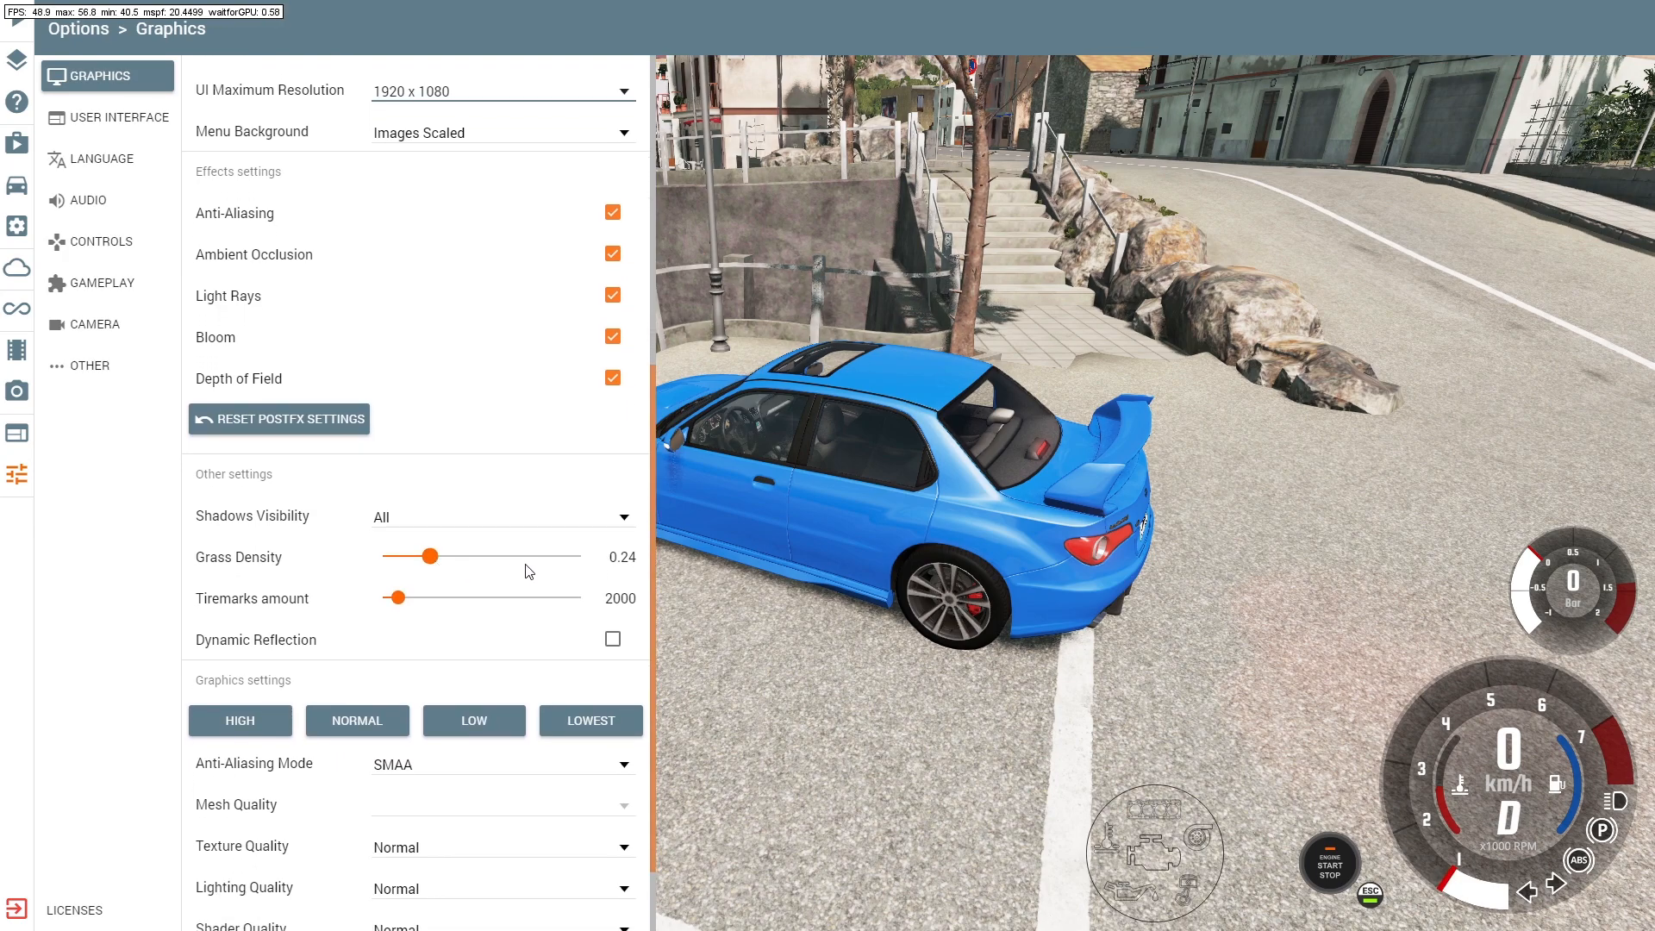
Step: Drive the car out of the parking lot, across the junction and onto the grassy roadside with the graphics options open
{"action": "key", "text": "Down"}
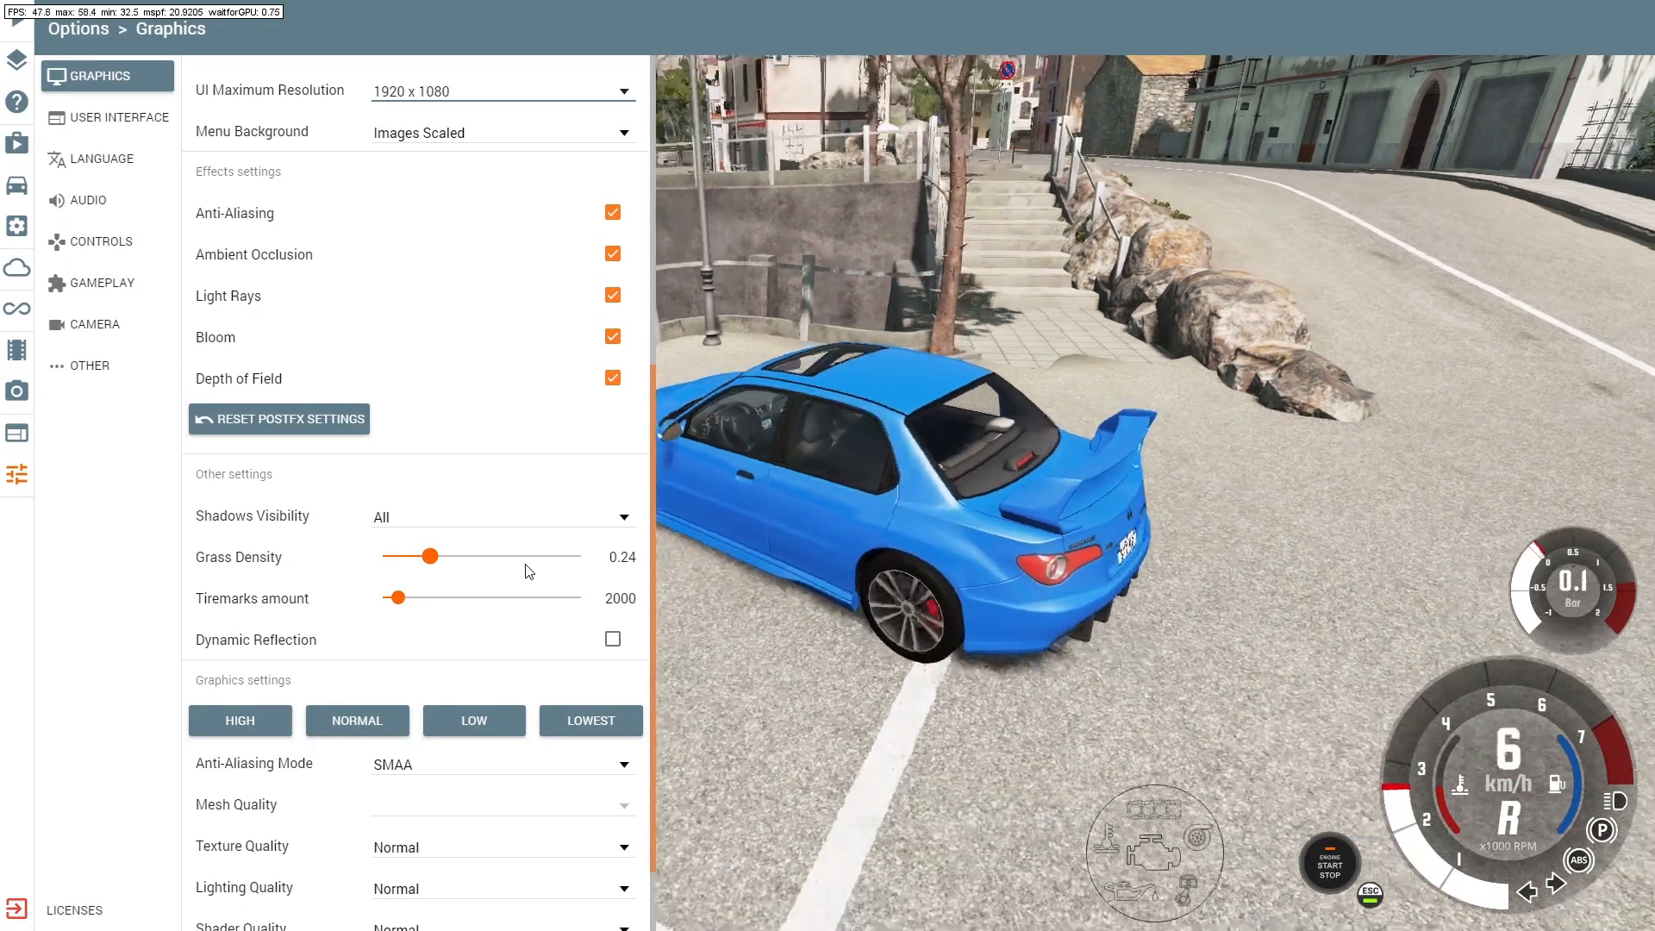
{"action": "key", "text": "Down"}
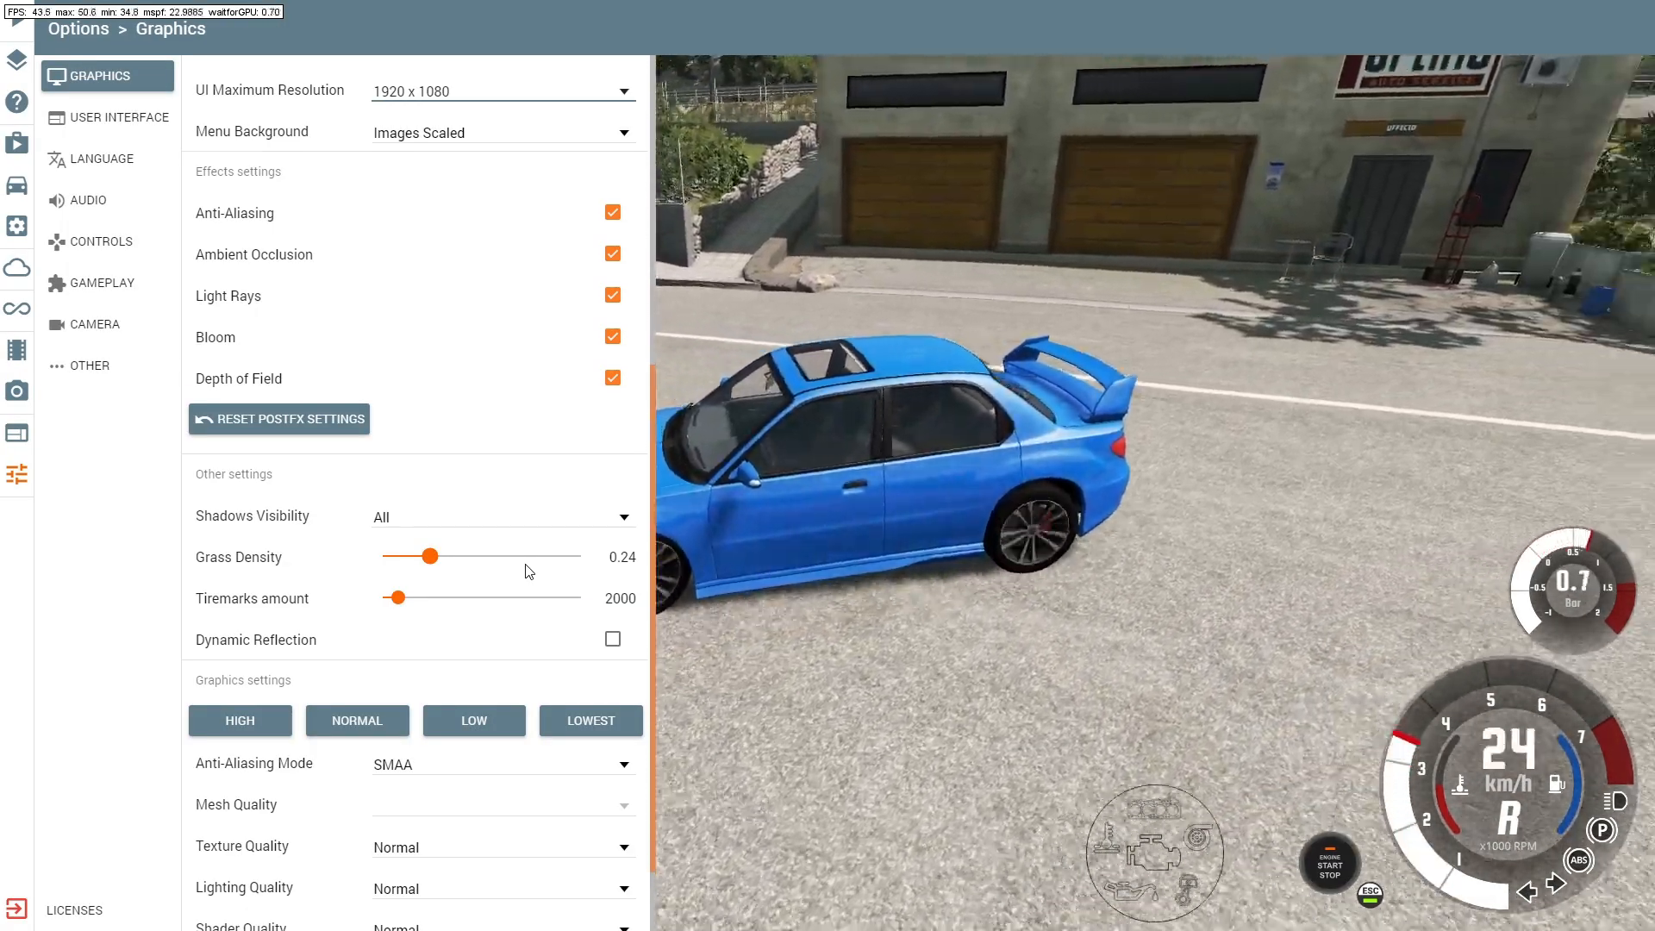
{"action": "key", "text": "Up"}
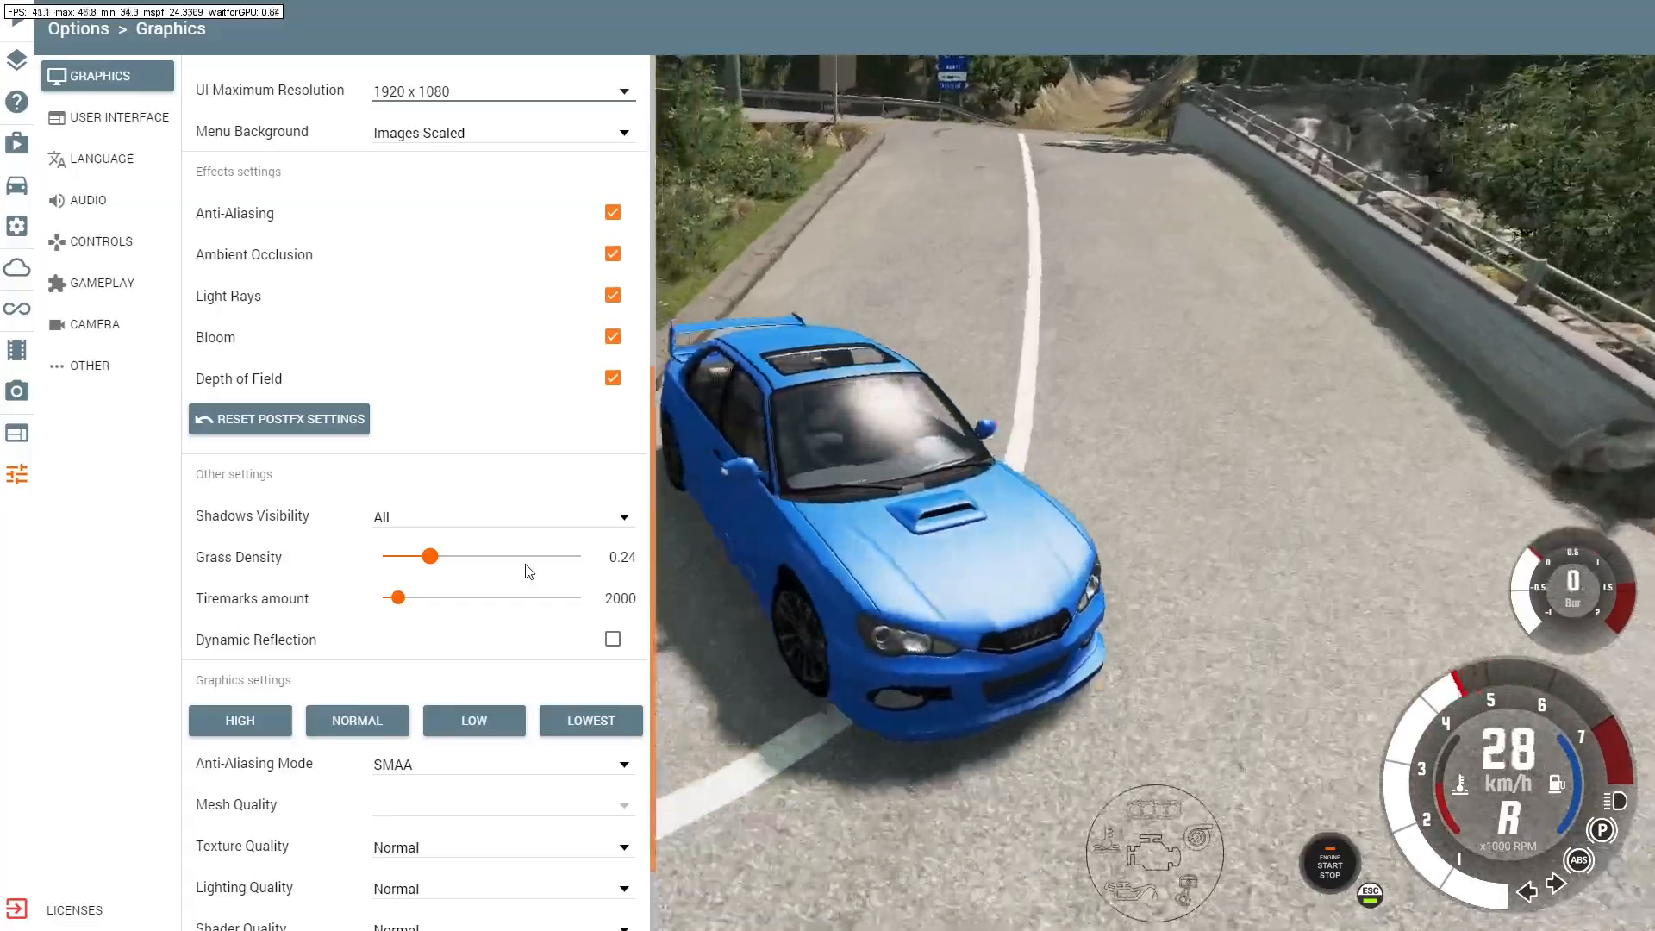
{"action": "key", "text": "Up"}
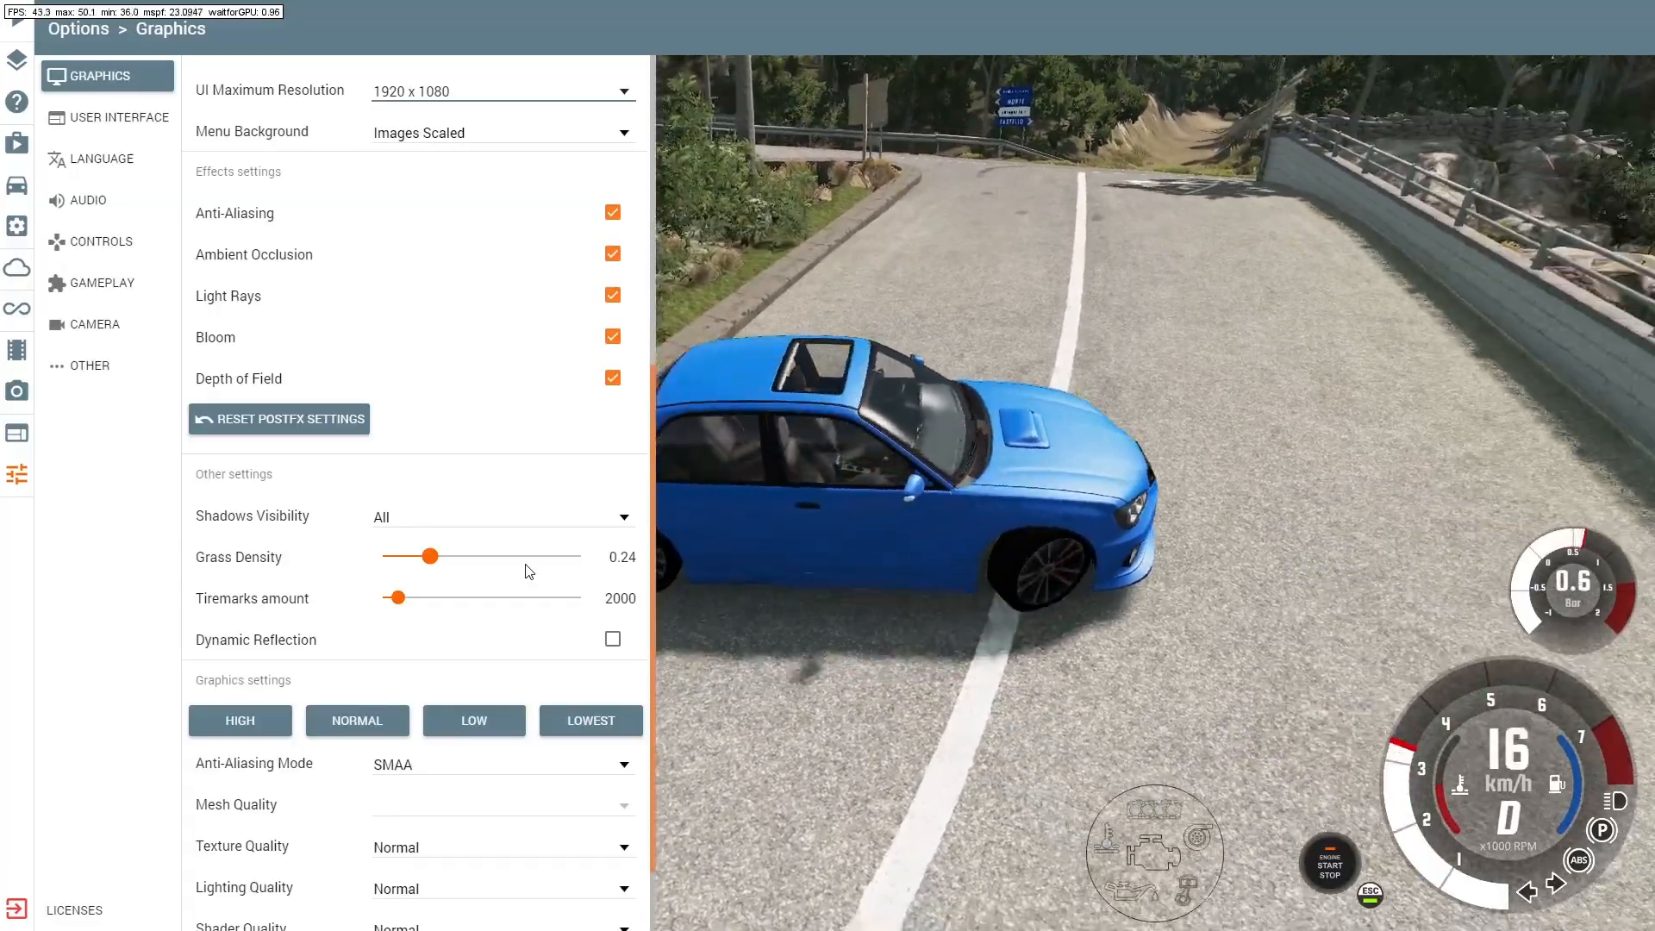
{"action": "key", "text": "Down"}
{"action": "key", "text": "Right"}
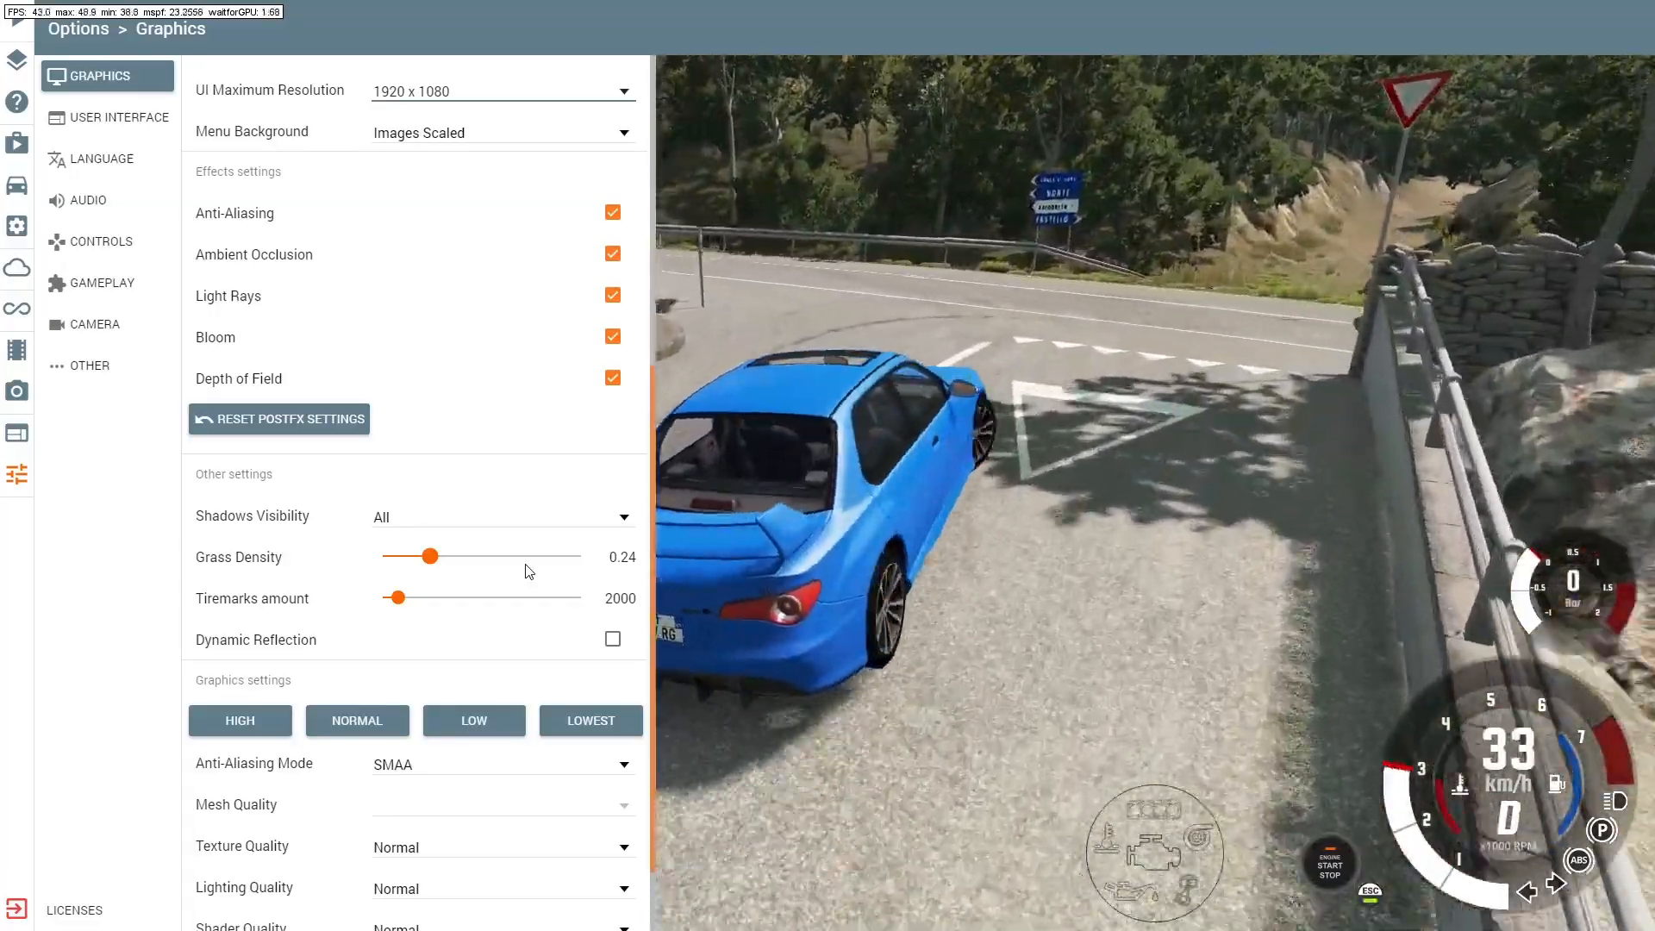
{"action": "key", "text": "Up"}
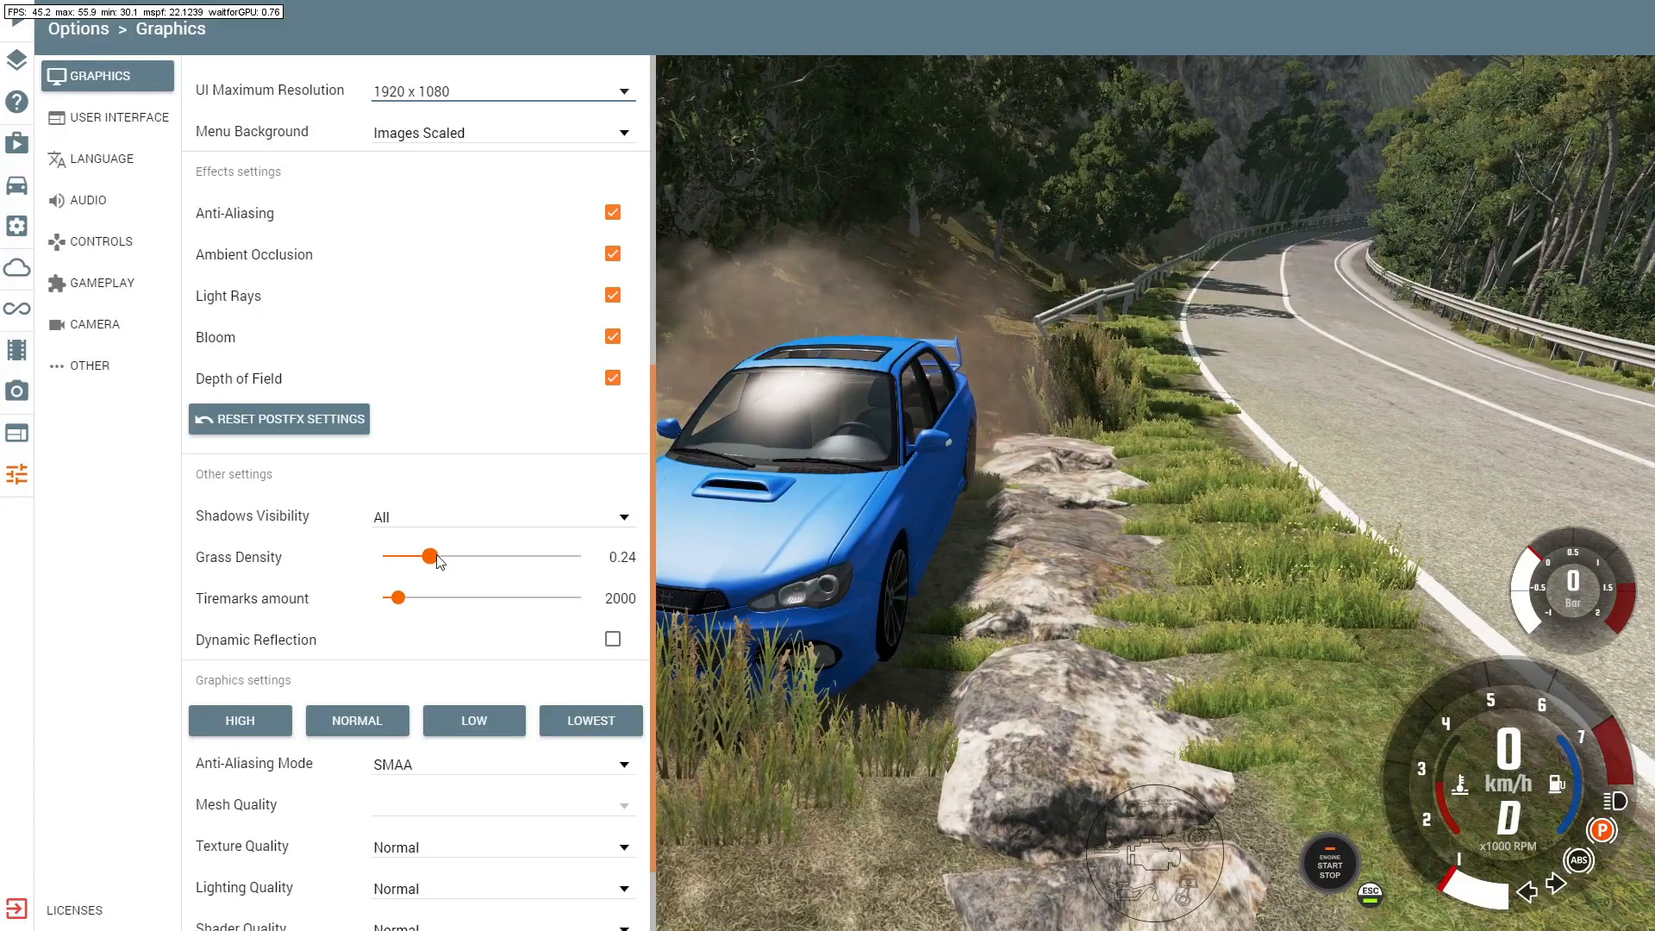
Step: Raise Grass Density to 1.00 for comparison and set it to 0.27
{"action": "left_click_drag", "start_coordinate": [421, 569], "coordinate": [627, 566]}
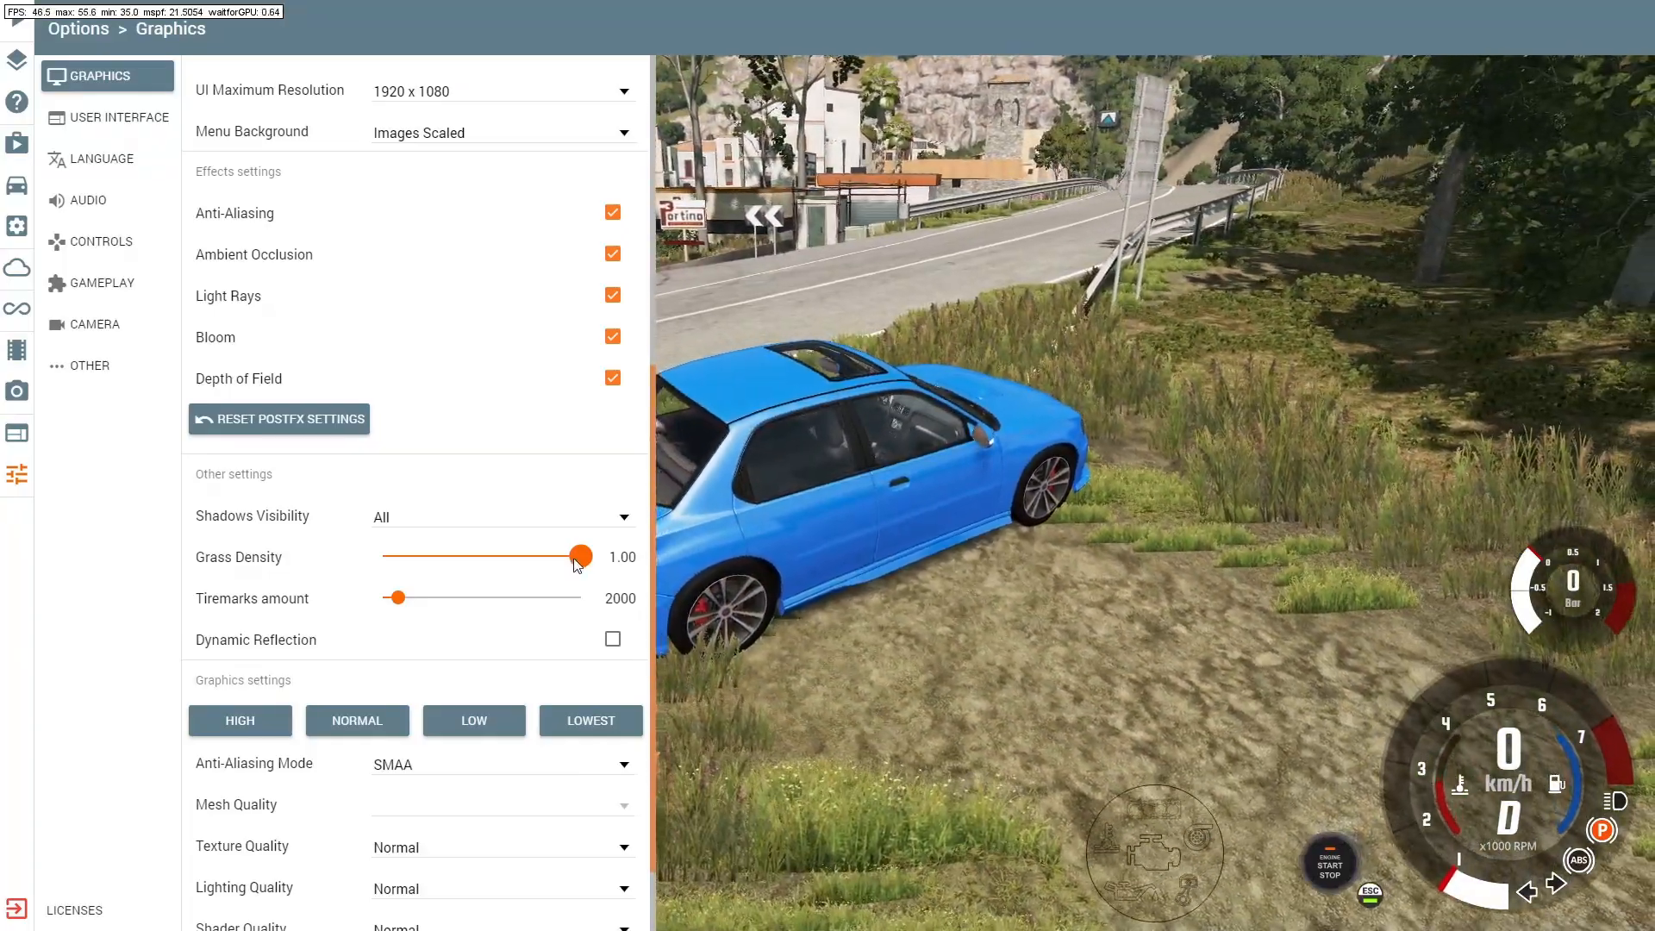
{"action": "left_click_drag", "start_coordinate": [577, 565], "coordinate": [541, 566]}
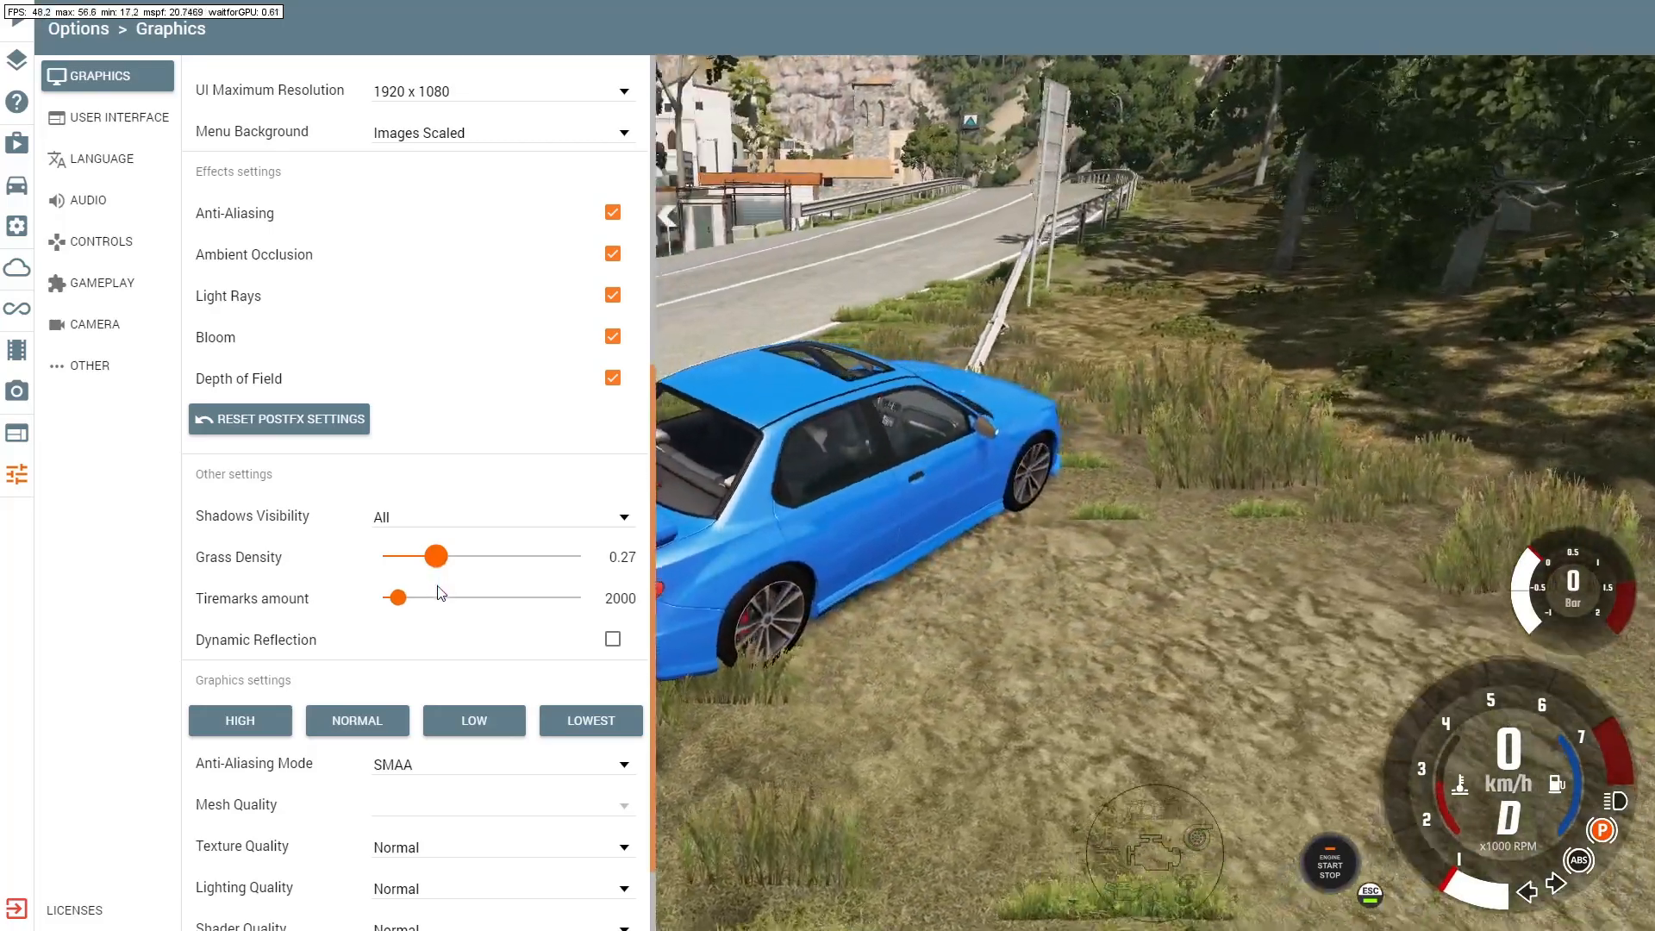
Step: Switch to the car's interior camera and look around at the rear-view and side mirrors
{"action": "scroll", "coordinate": [470, 638], "scroll_direction": "down", "scroll_amount": 1}
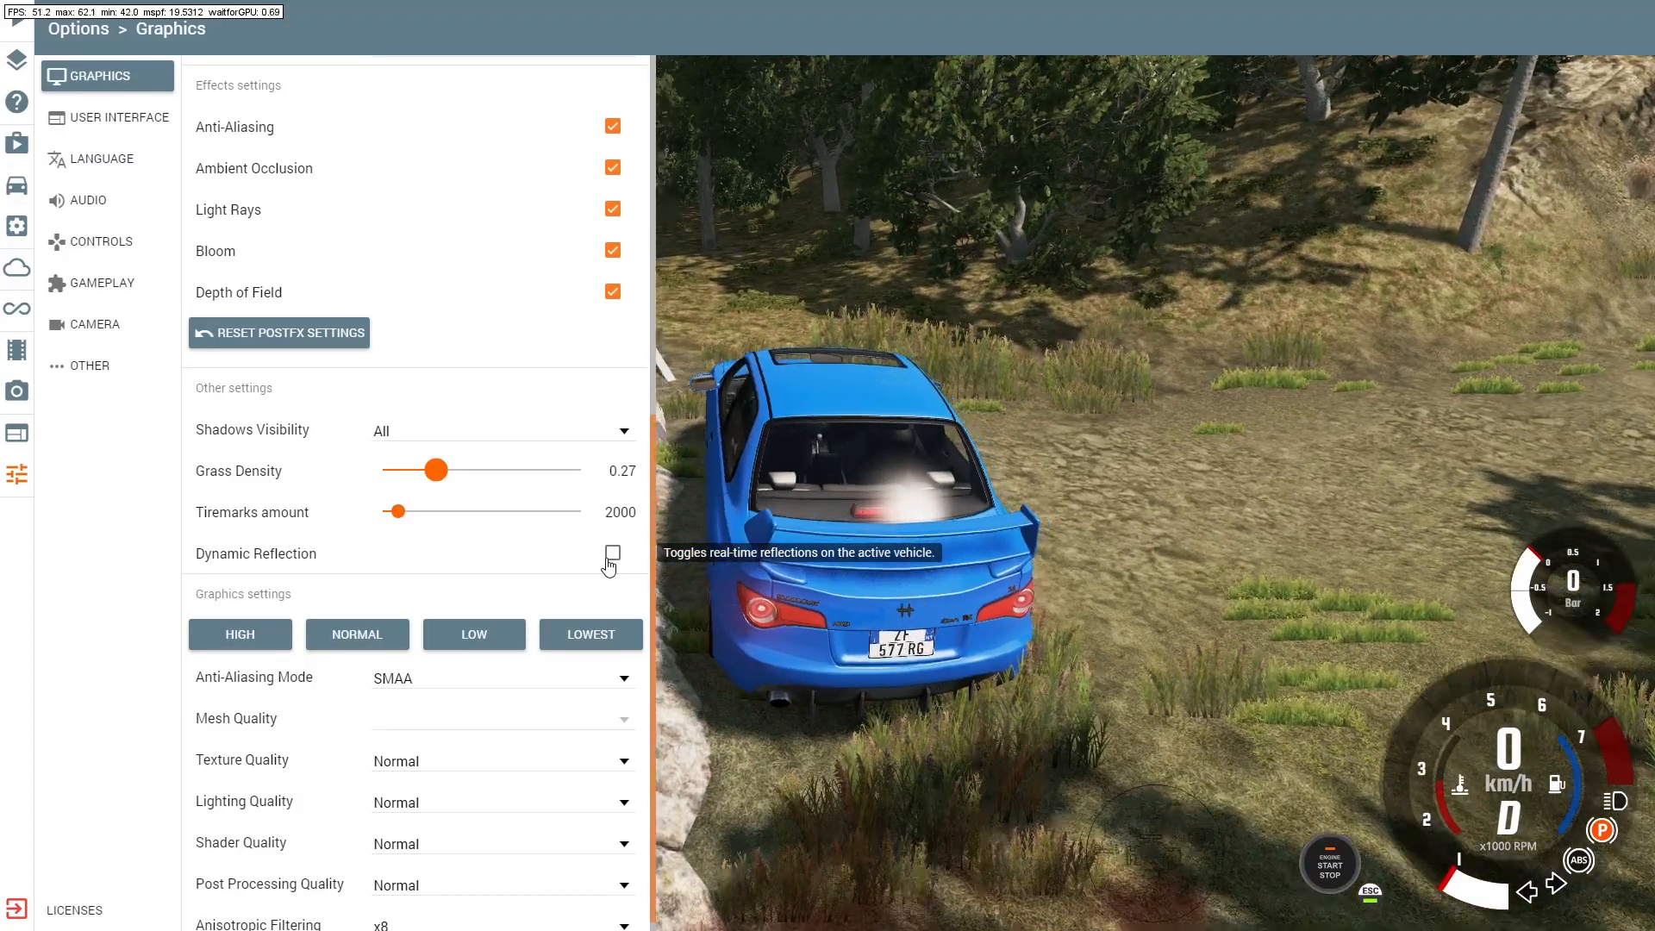
{"action": "key", "text": "c"}
{"action": "key", "text": "KP_6"}
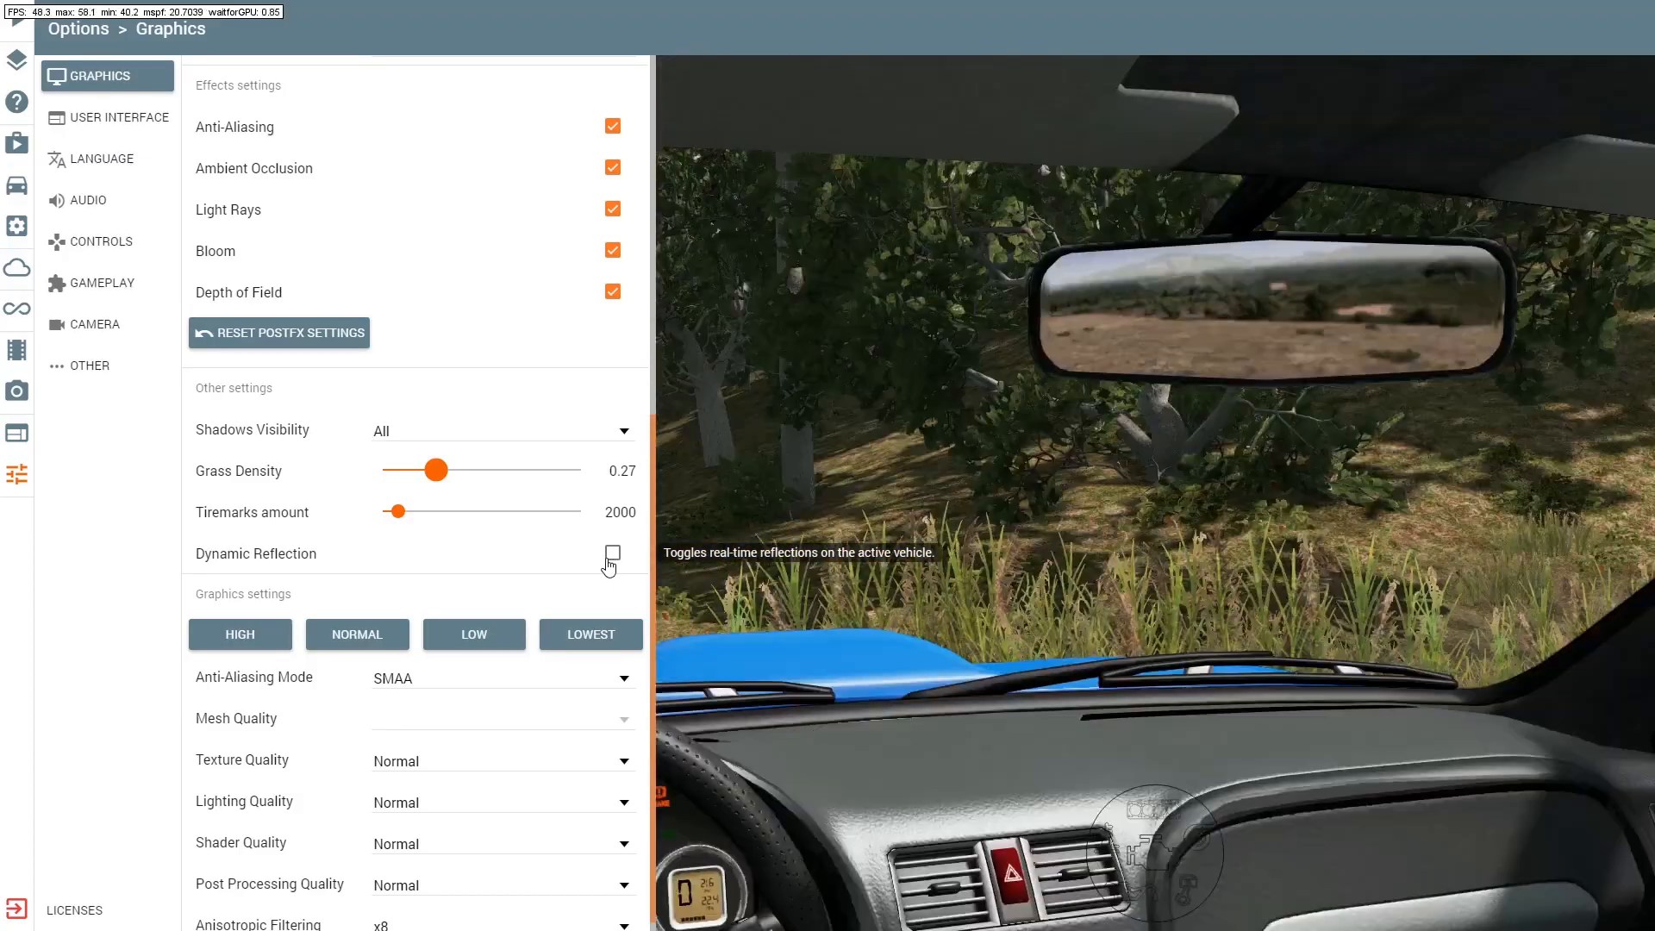
{"action": "key", "text": "c"}
{"action": "key", "text": "c"}
{"action": "key", "text": "c"}
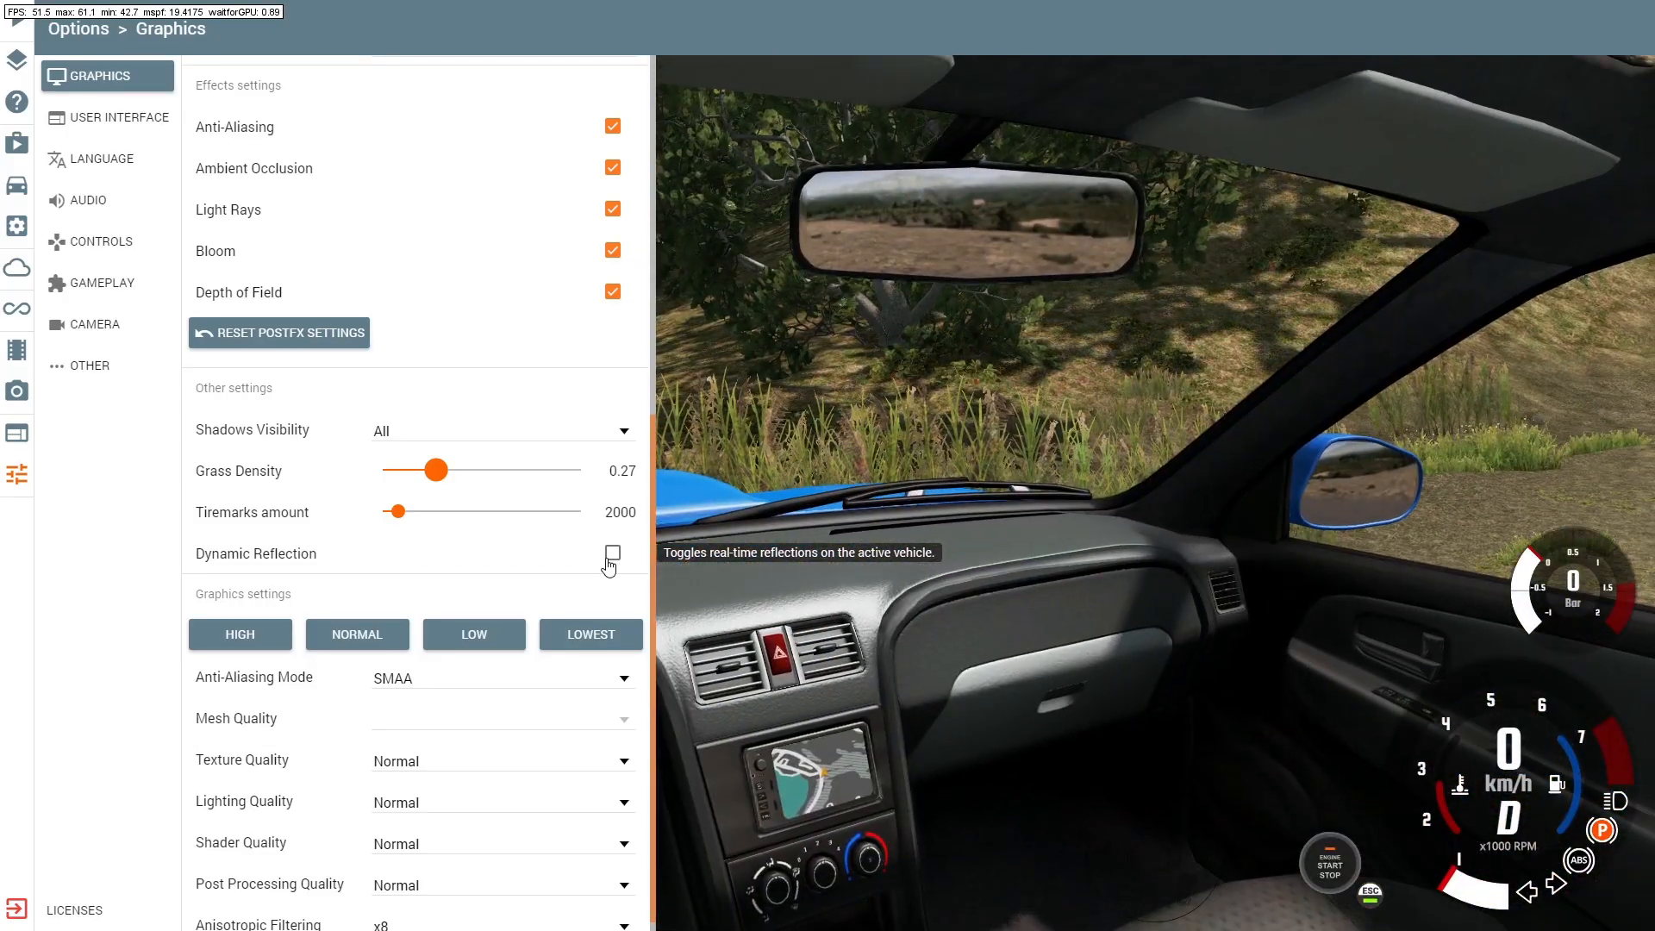
{"action": "key", "text": "KP_4"}
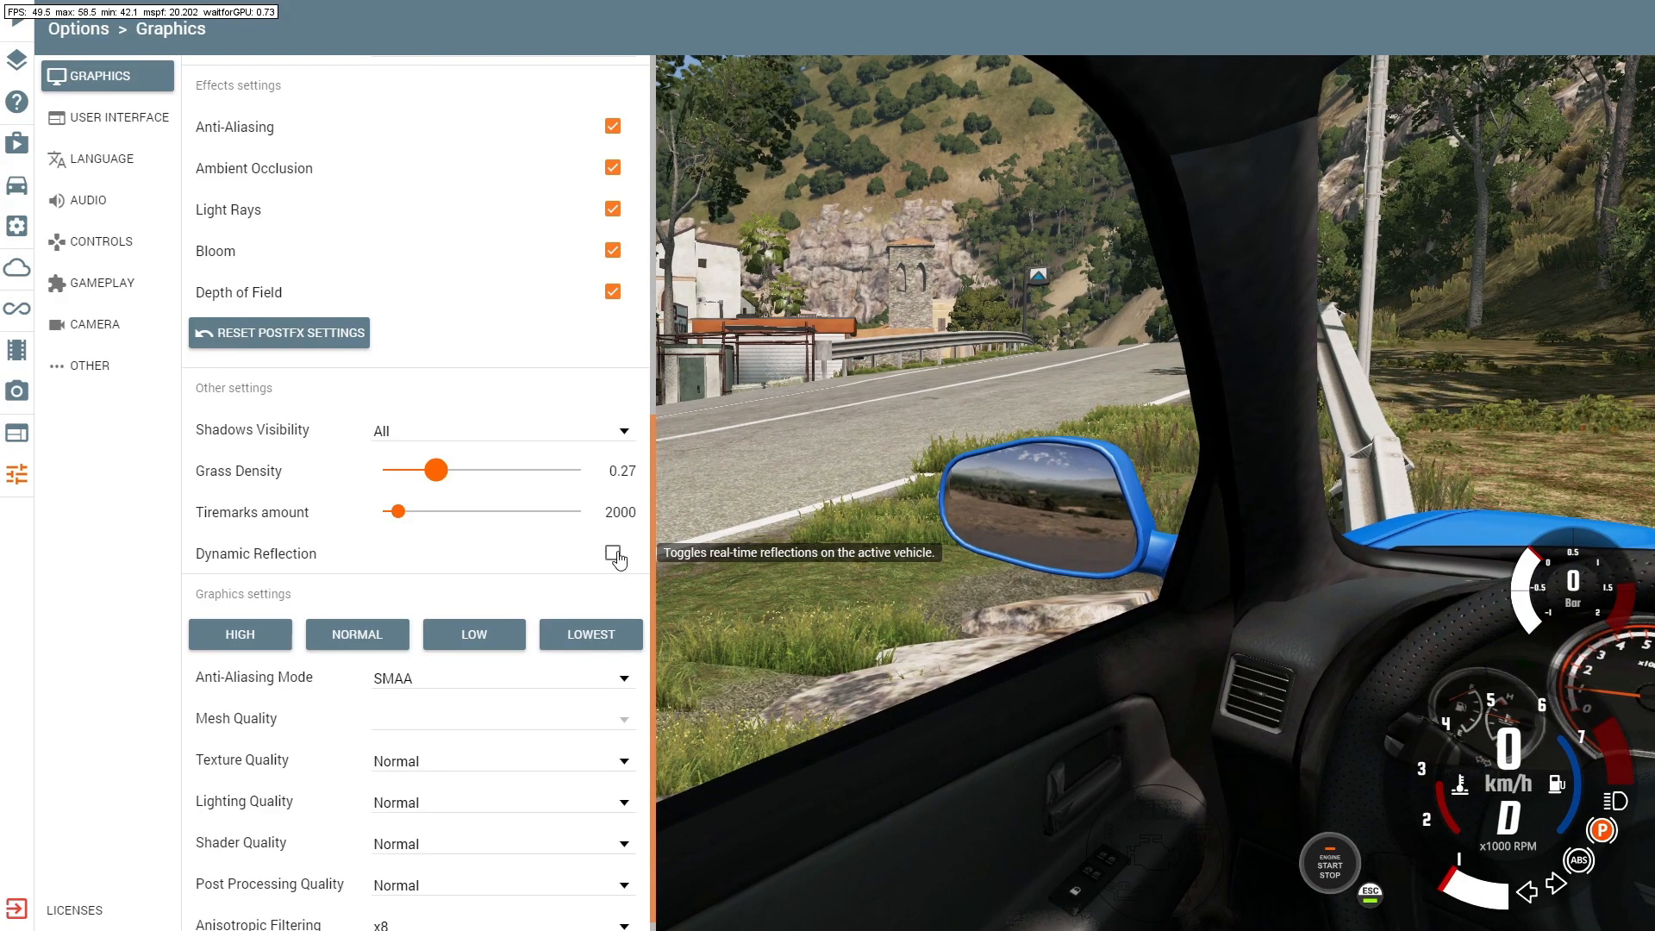
Step: Enable Dynamic Reflection, examine the driver's side mirror, and disable the option again
{"action": "left_click", "coordinate": [613, 554]}
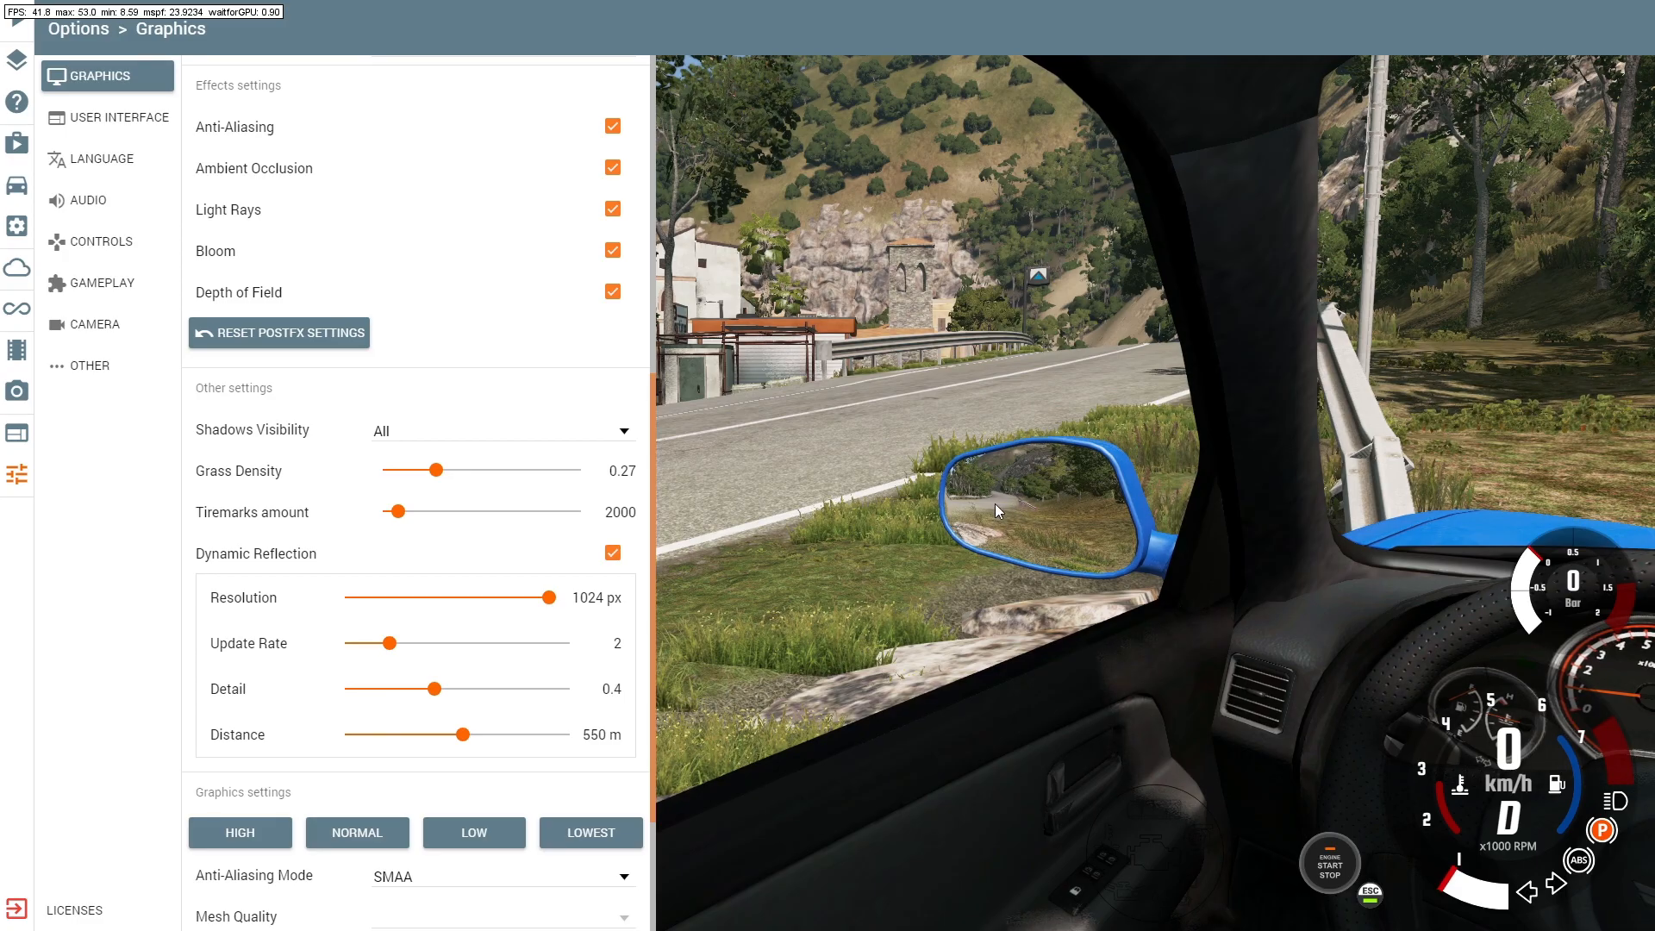
{"action": "key", "text": "KP_4"}
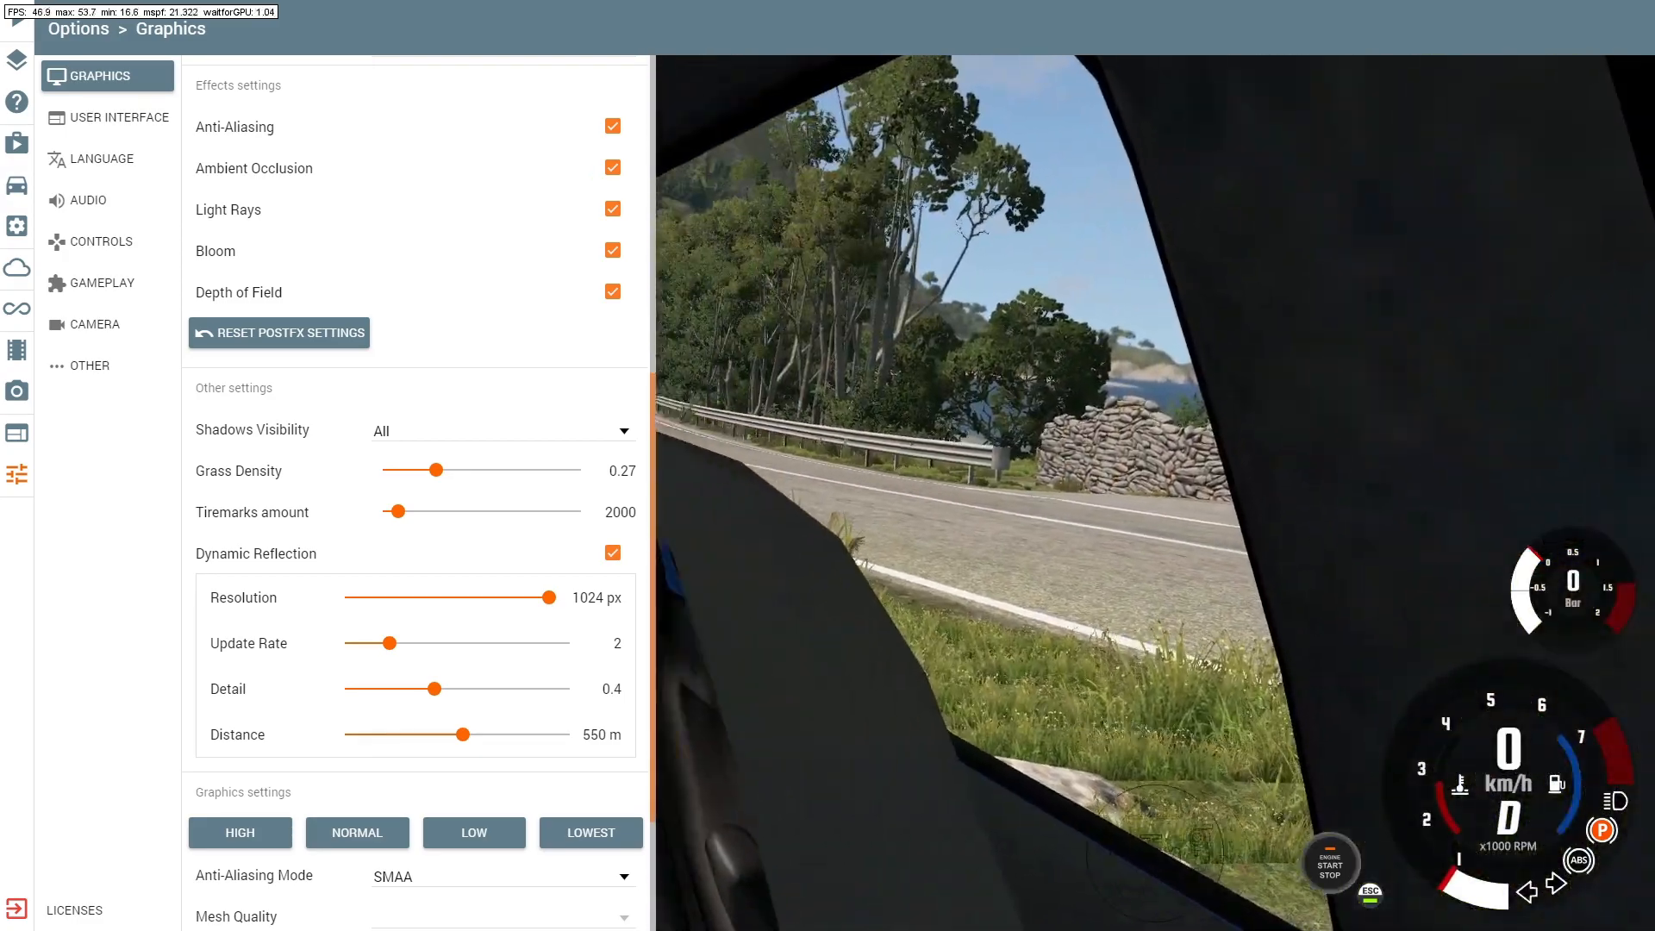
{"action": "key", "text": "KP_6"}
{"action": "key", "text": "KP_6"}
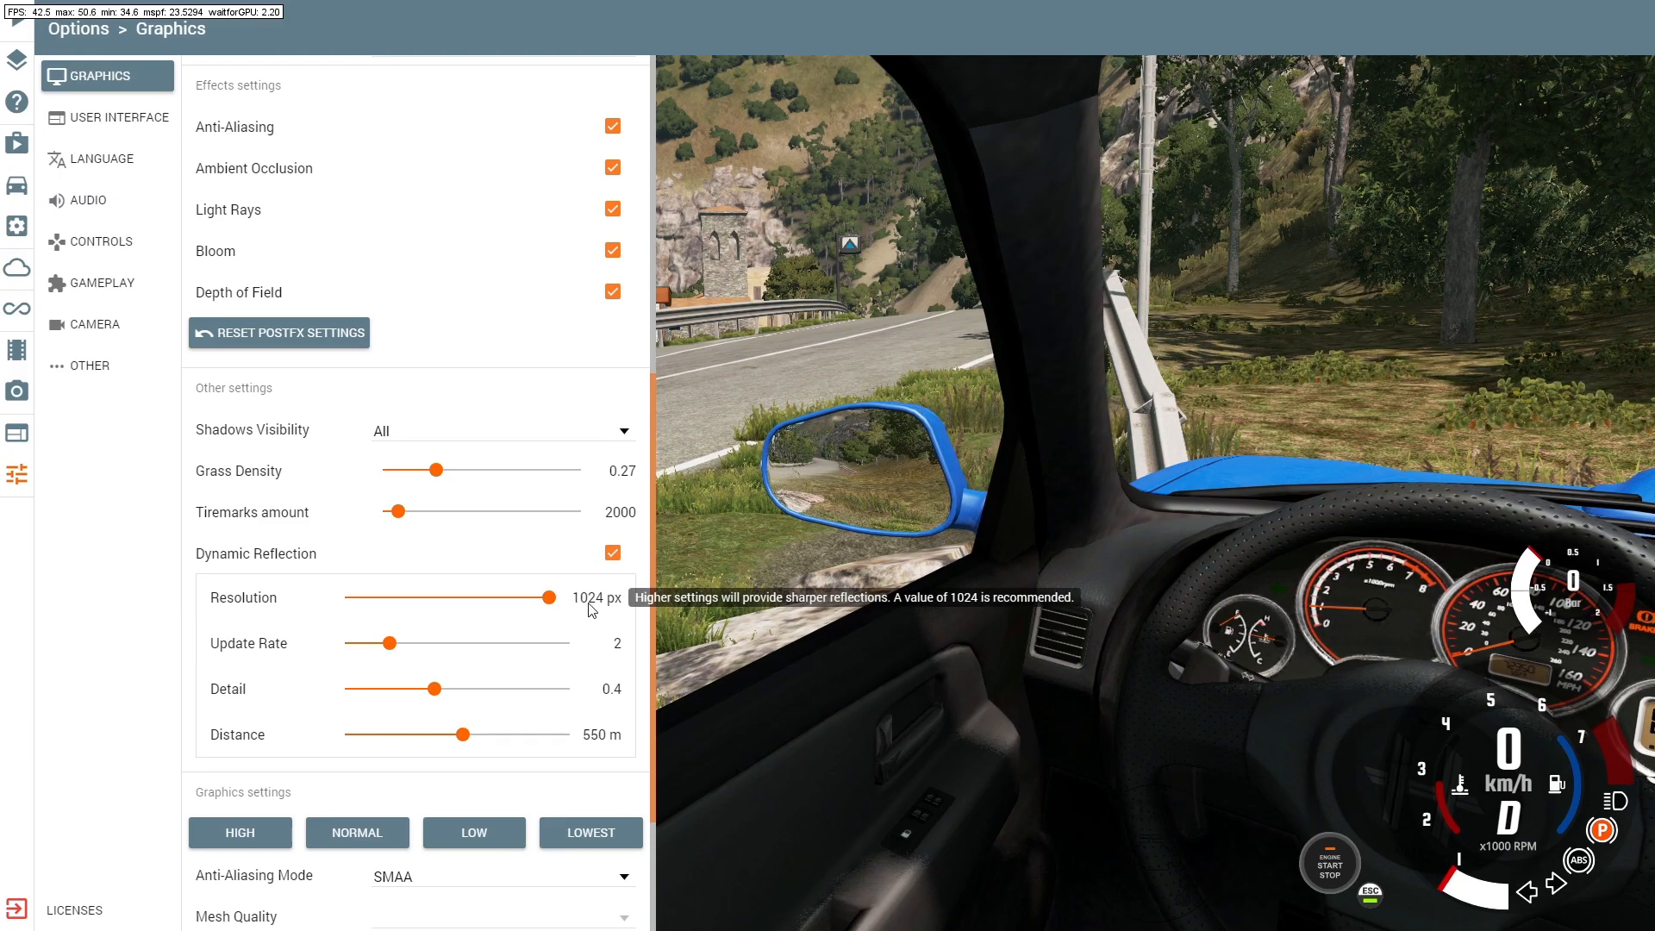
{"action": "left_click", "coordinate": [613, 555]}
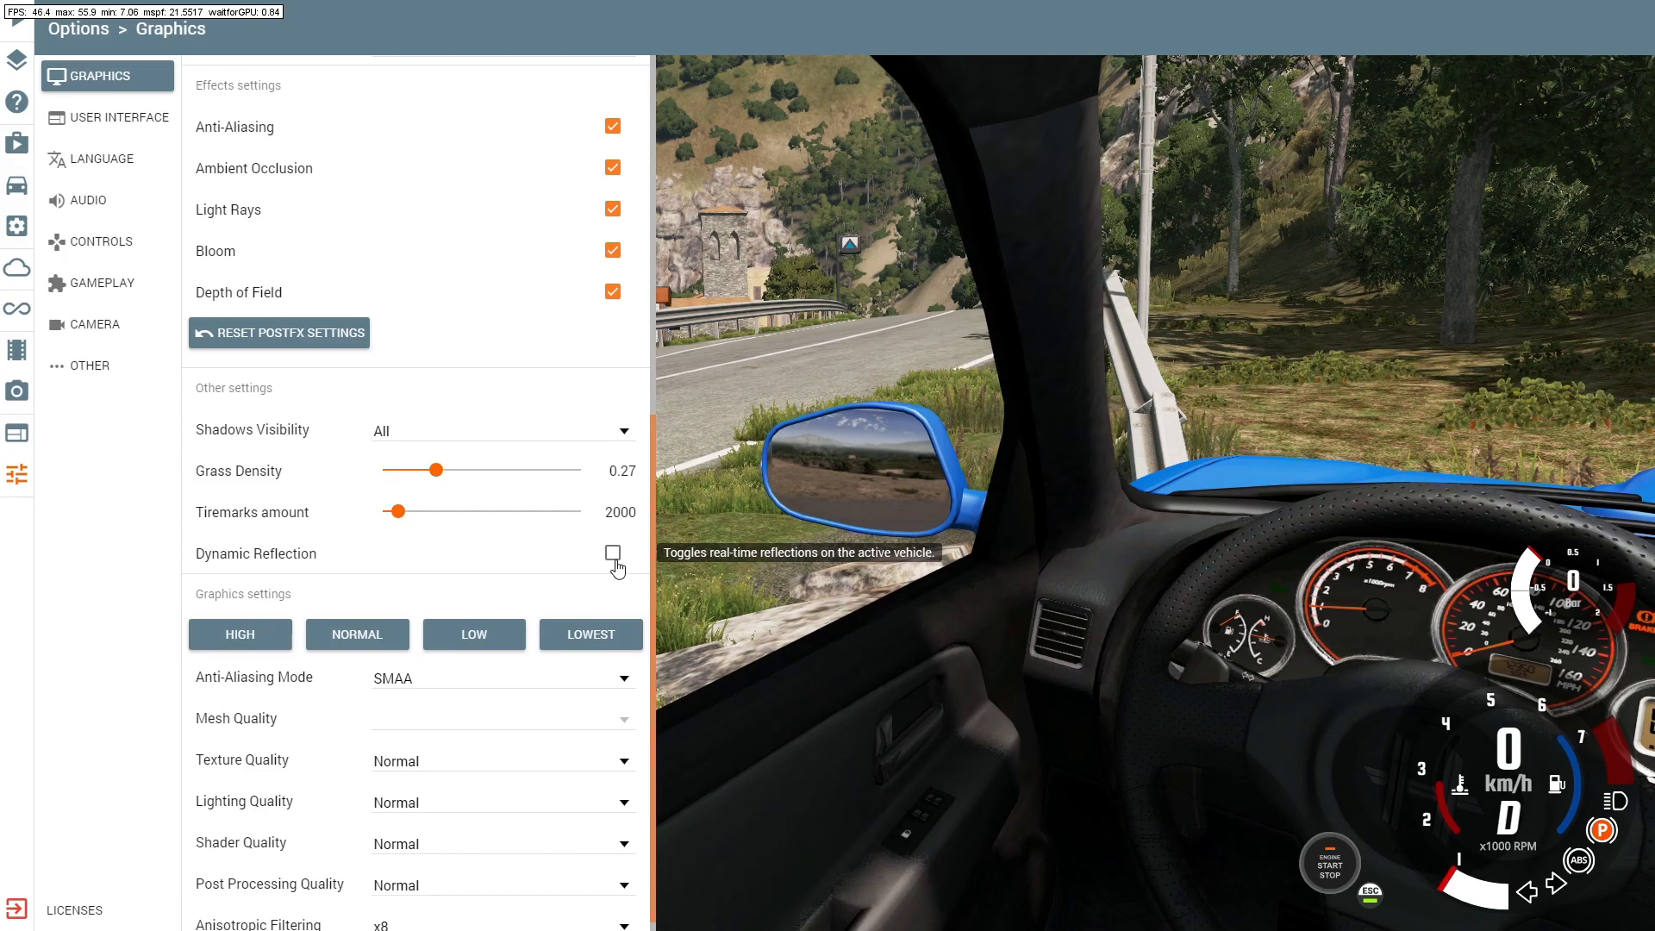
Step: Return to the exterior camera view of the car and try toggling Dynamic Reflection
{"action": "left_click_drag", "start_coordinate": [653, 585], "coordinate": [652, 595]}
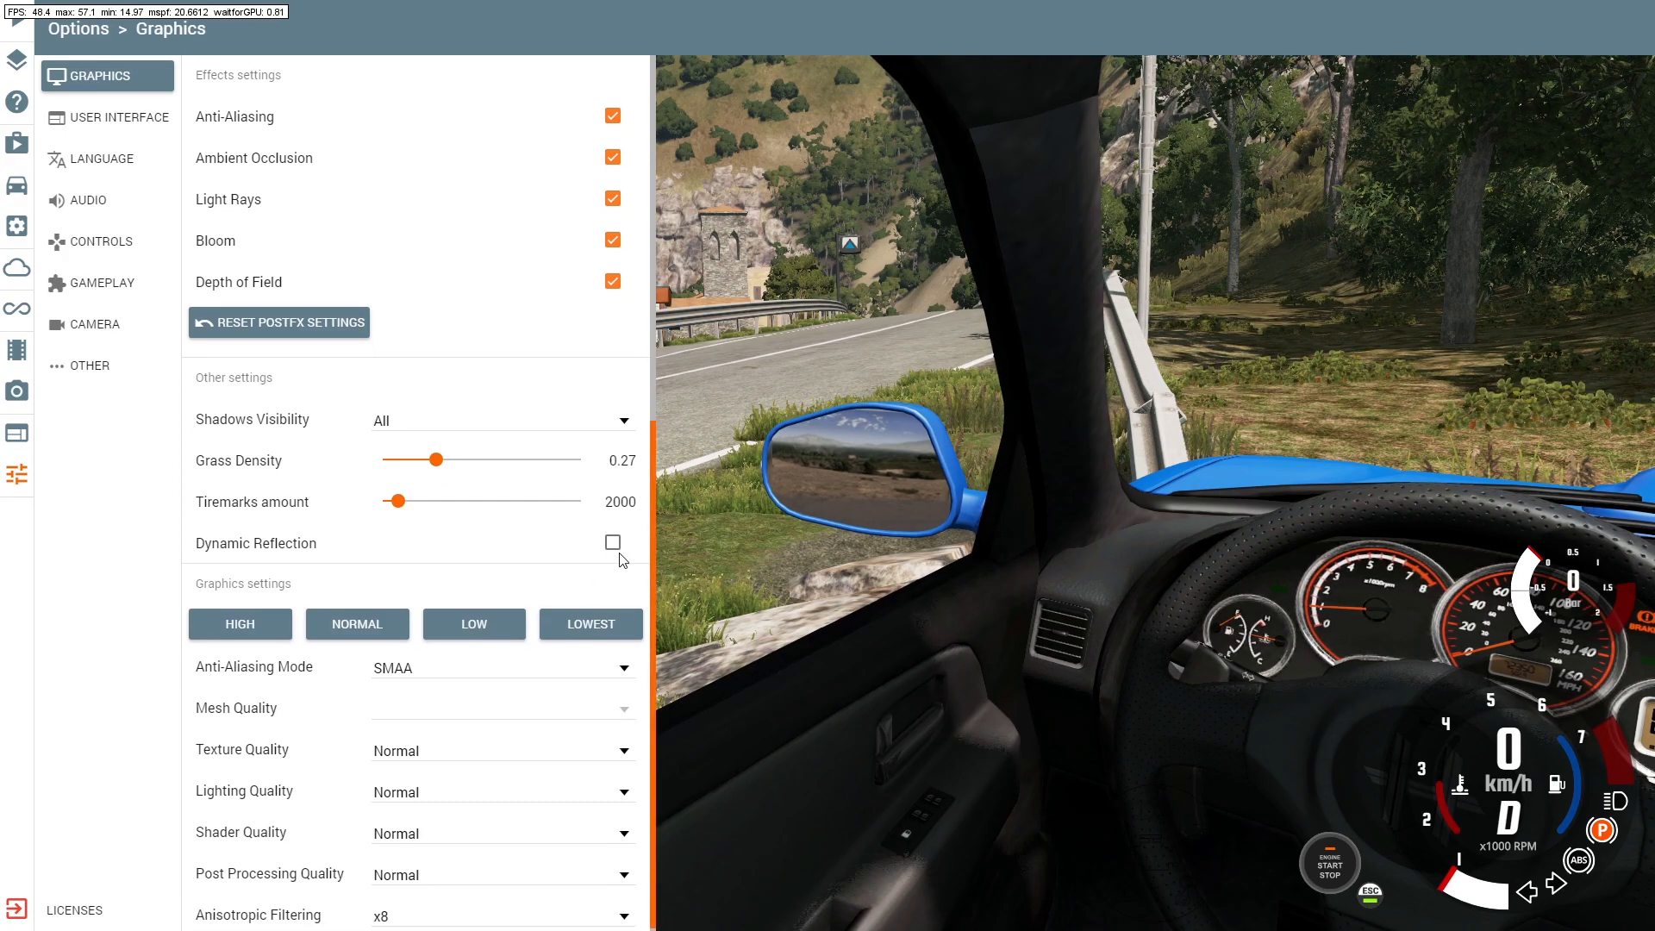
{"action": "key", "text": "c"}
{"action": "key", "text": "c"}
{"action": "key", "text": "c"}
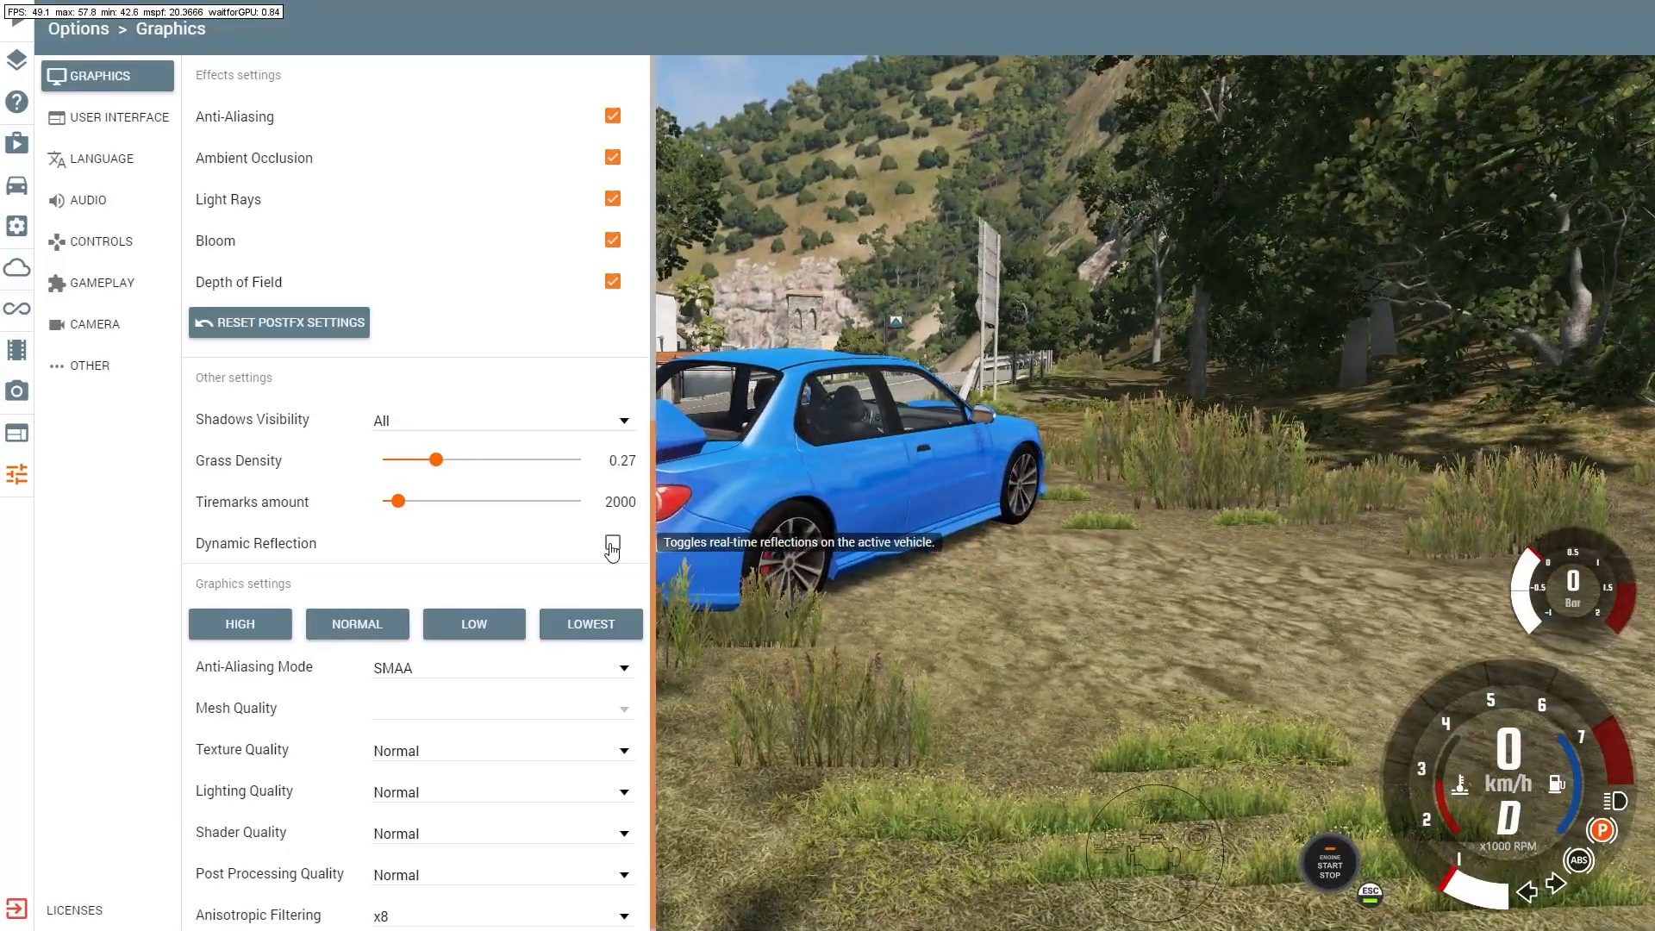
{"action": "left_click", "coordinate": [612, 547]}
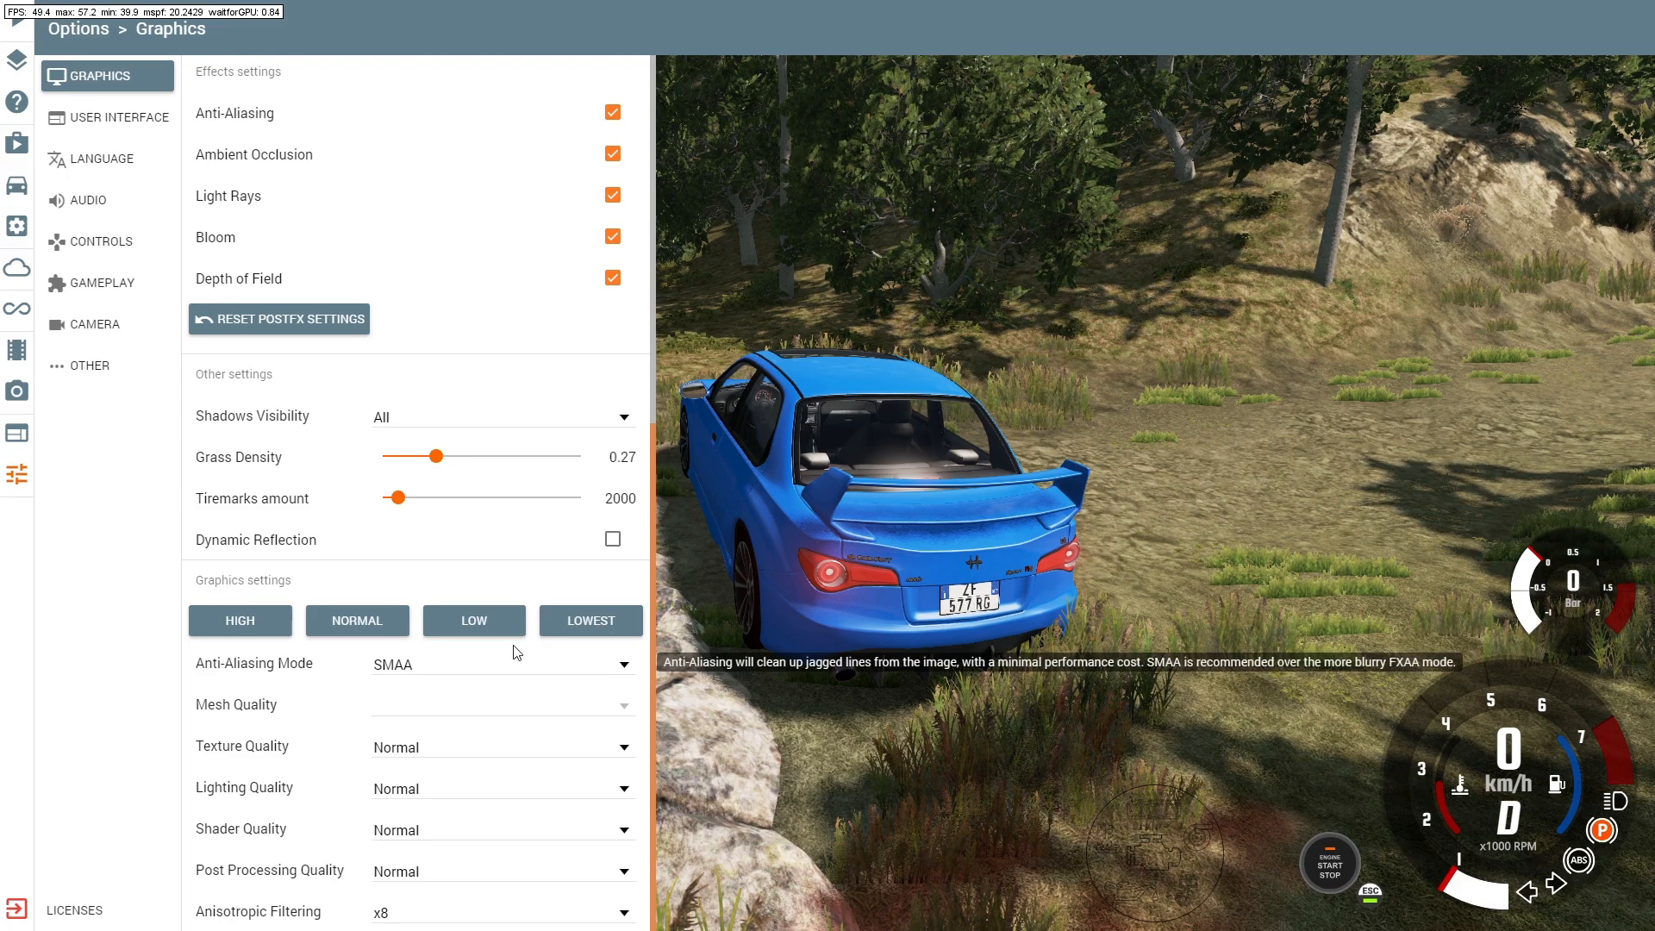
Step: Review the graphics presets and effects settings and try toggling the Bloom effect
{"action": "scroll", "coordinate": [652, 659], "scroll_direction": "up", "scroll_amount": 1}
{"action": "scroll", "coordinate": [652, 659], "scroll_direction": "down", "scroll_amount": 1}
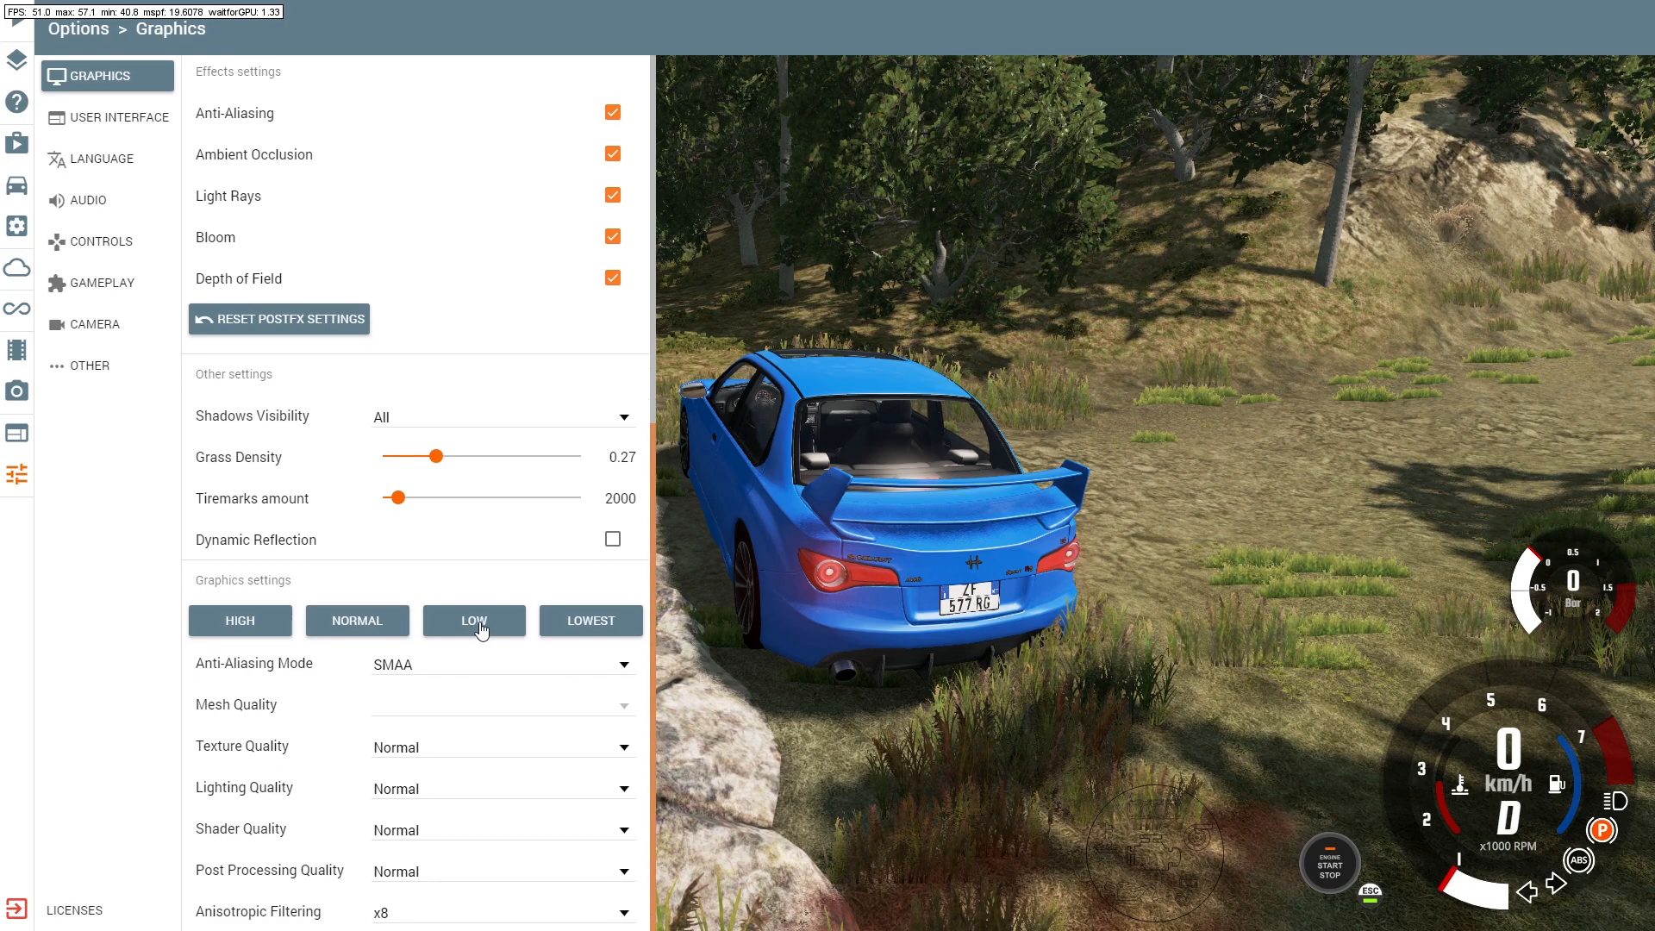
{"action": "left_click_drag", "start_coordinate": [652, 629], "coordinate": [649, 521]}
{"action": "scroll", "coordinate": [649, 521], "scroll_direction": "up", "scroll_amount": 1}
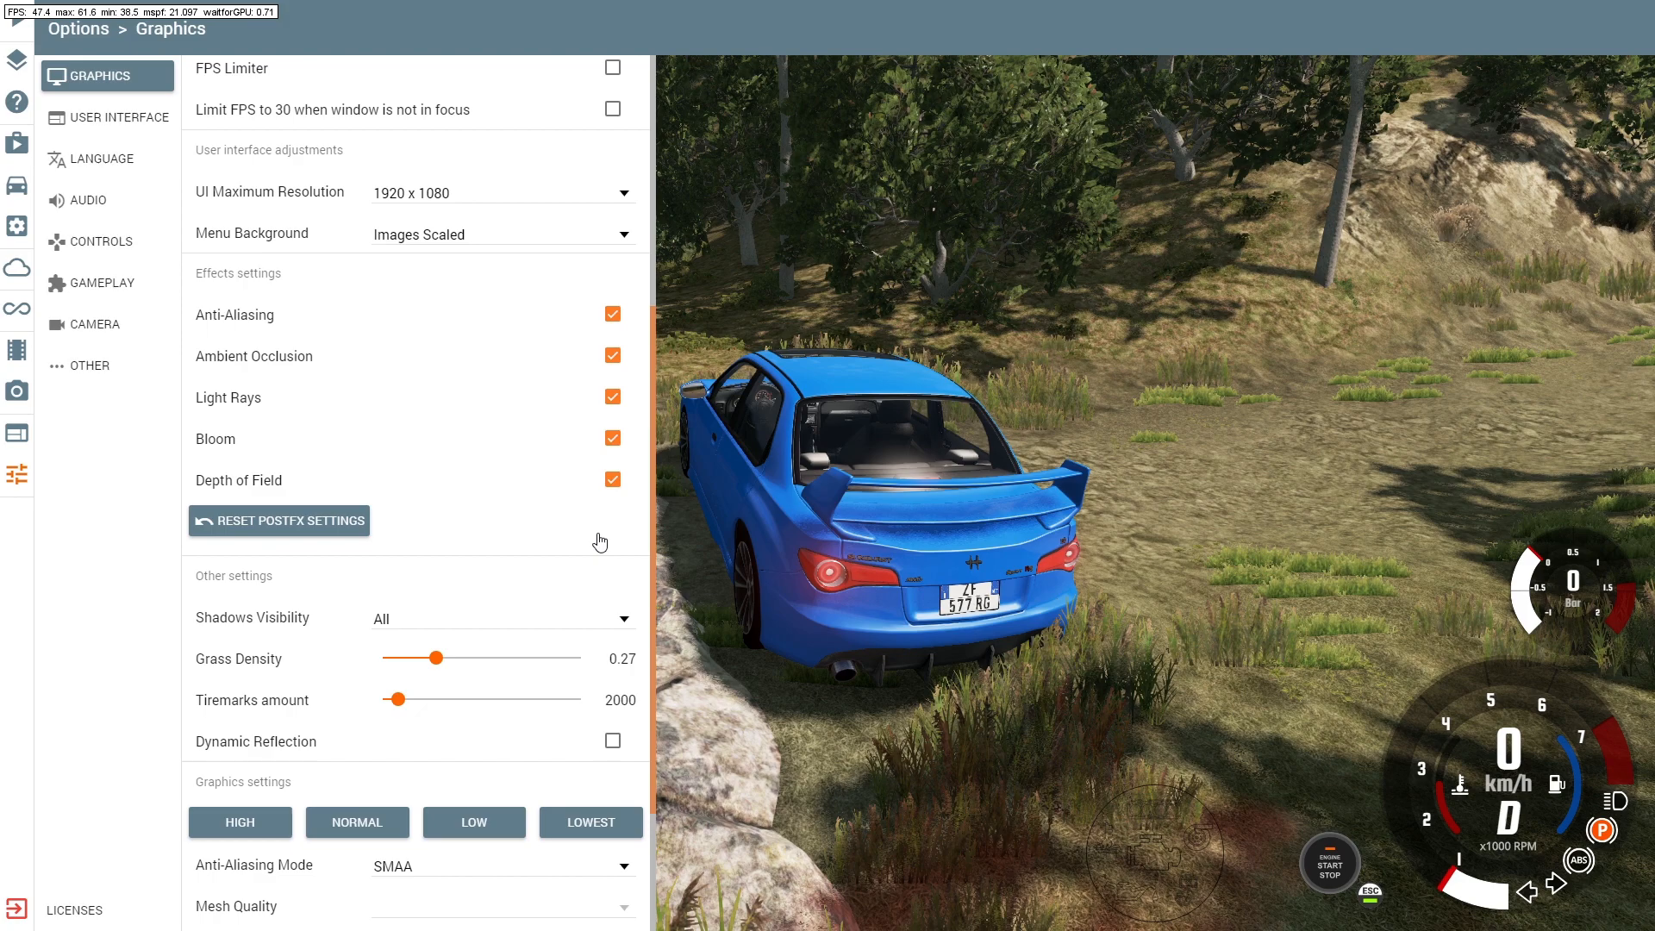
{"action": "left_click", "coordinate": [613, 439]}
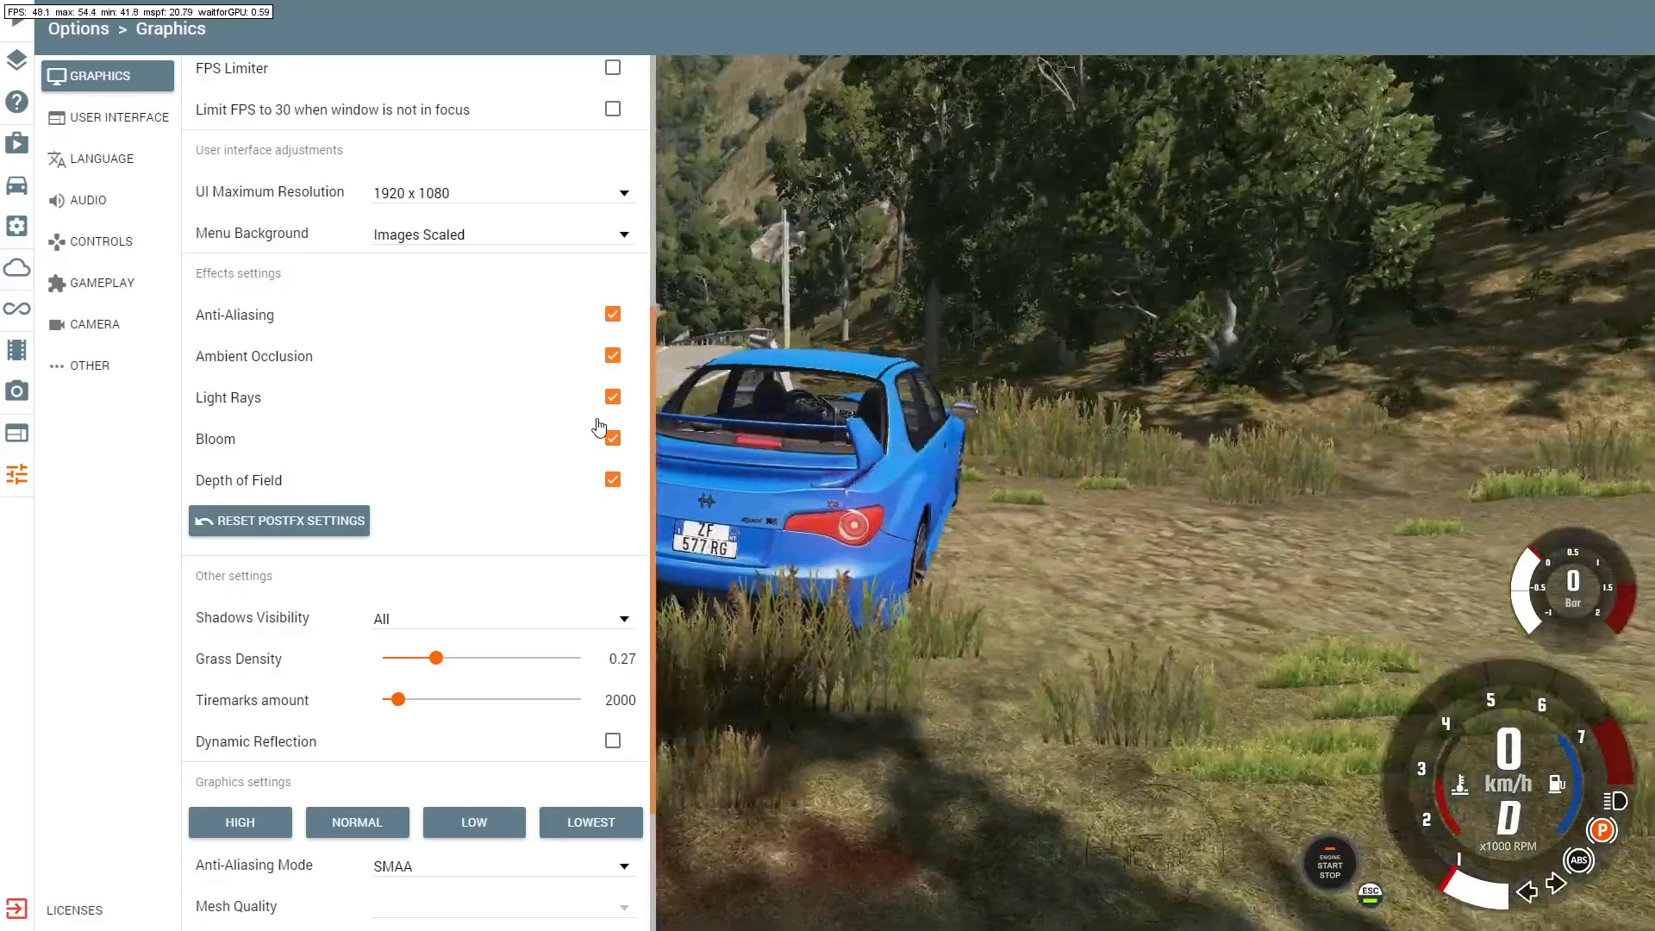
{"action": "scroll", "coordinate": [587, 465], "scroll_direction": "down", "scroll_amount": 2}
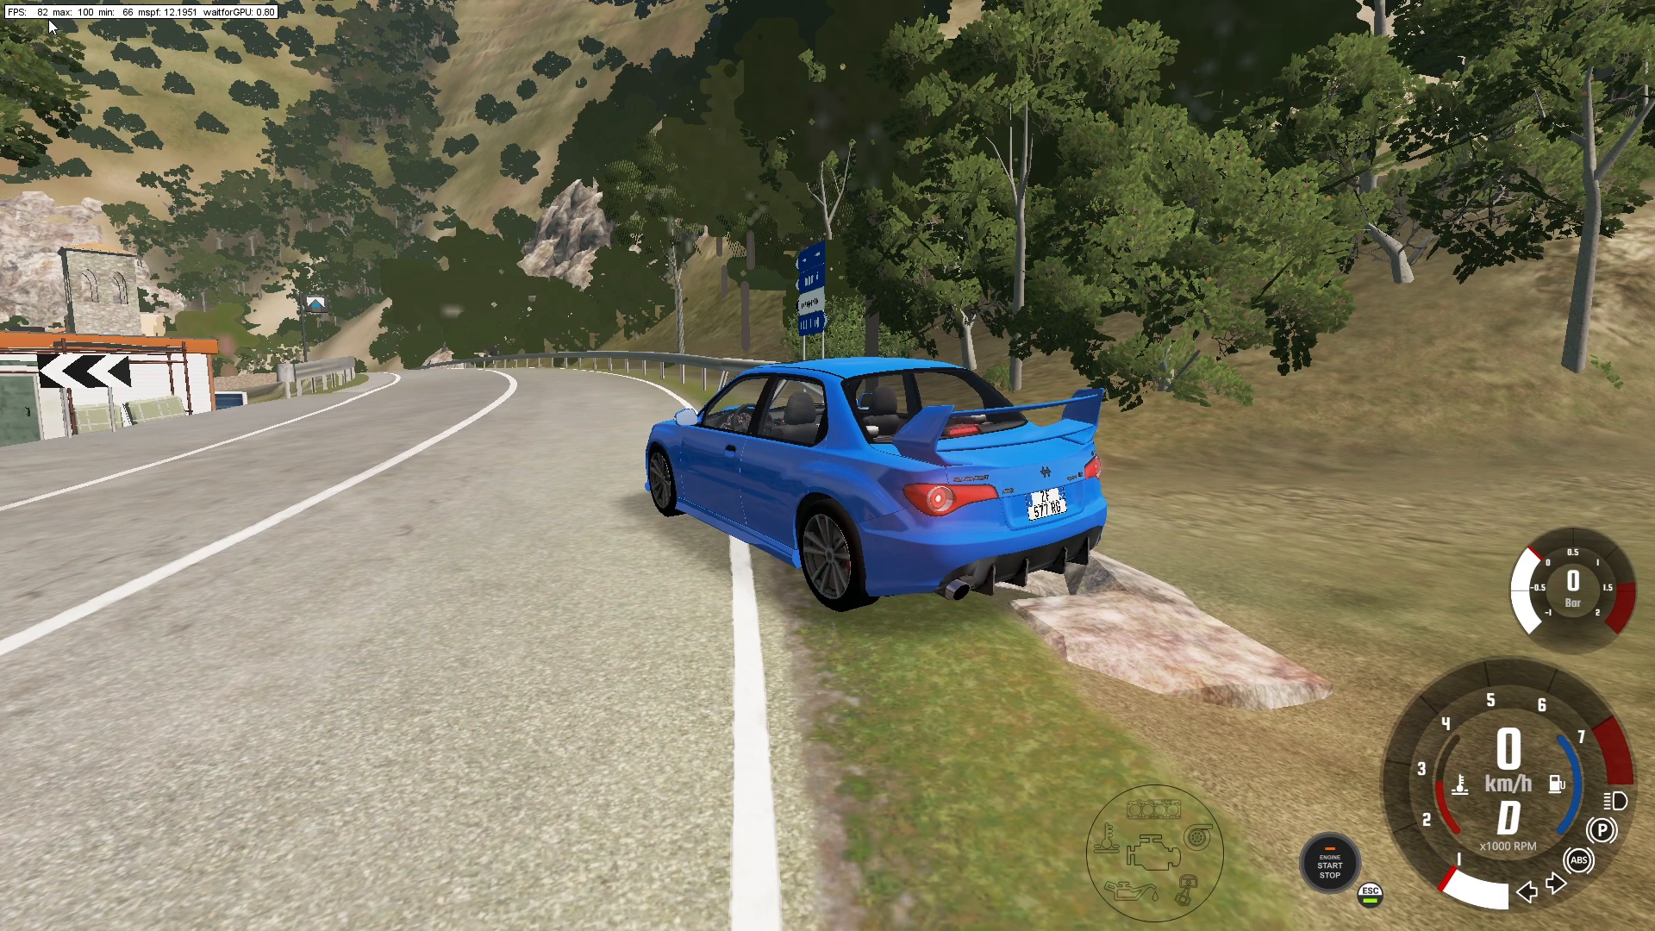
Step: Return to the game from the main menu, turn the camera behind the blue car, and drive from the roadside into town, checking the frame rate
{"action": "key", "text": "Escape"}
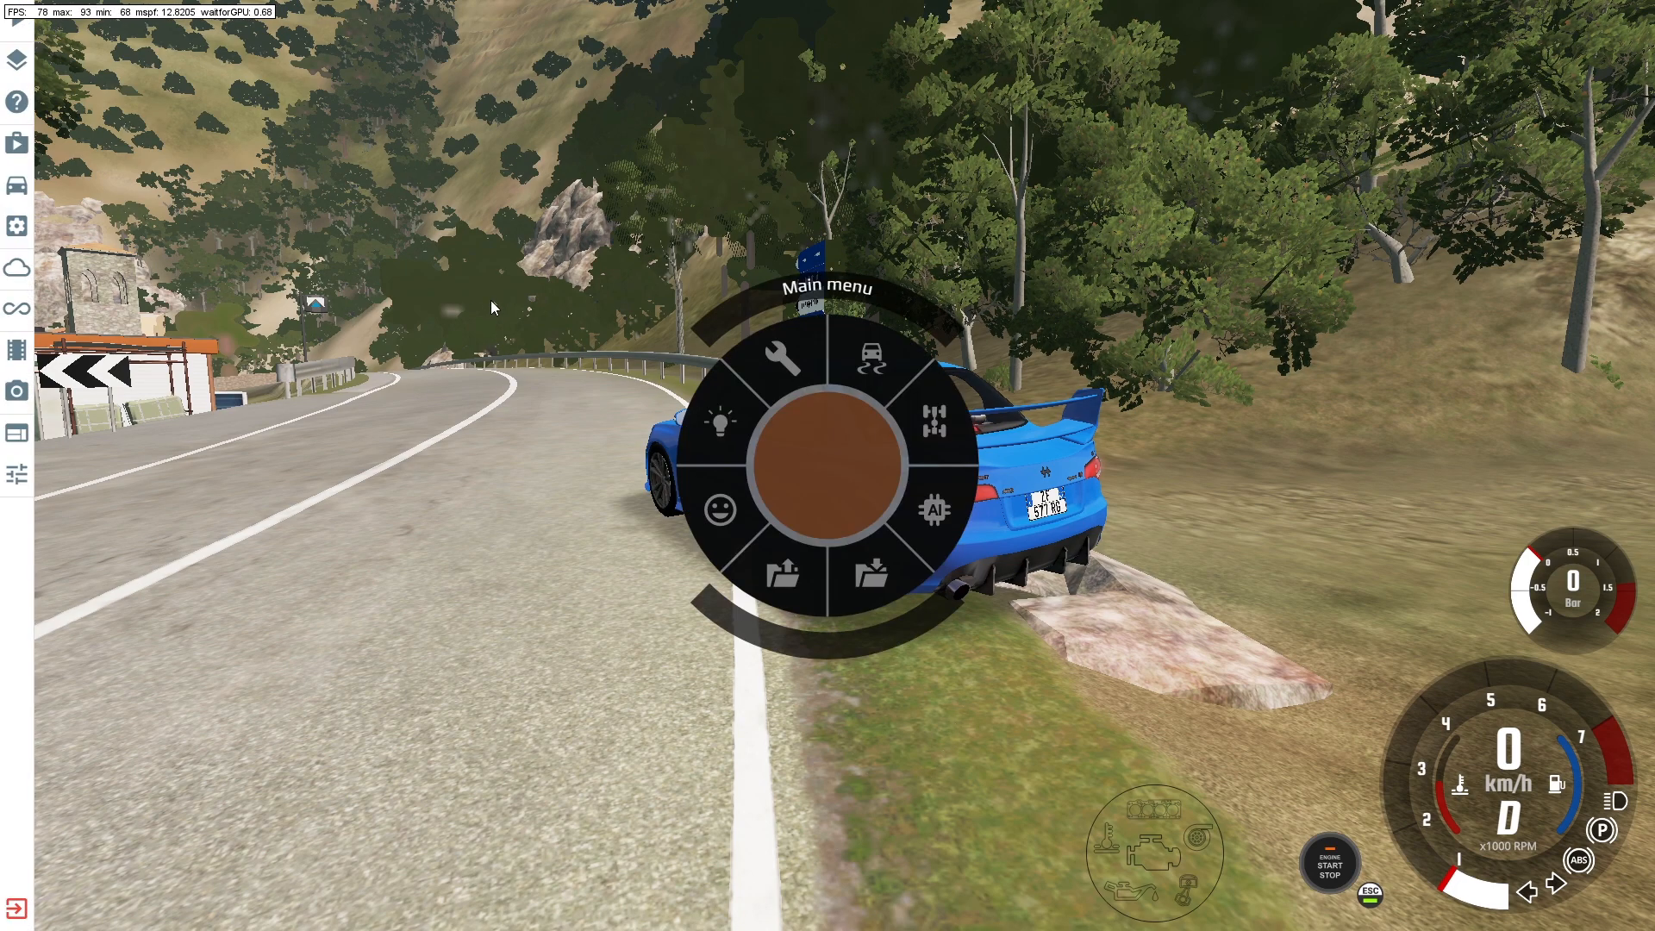
{"action": "key", "text": "Escape"}
{"action": "left_click_drag", "start_coordinate": [479, 285], "coordinate": [285, 345]}
{"action": "key", "text": "w"}
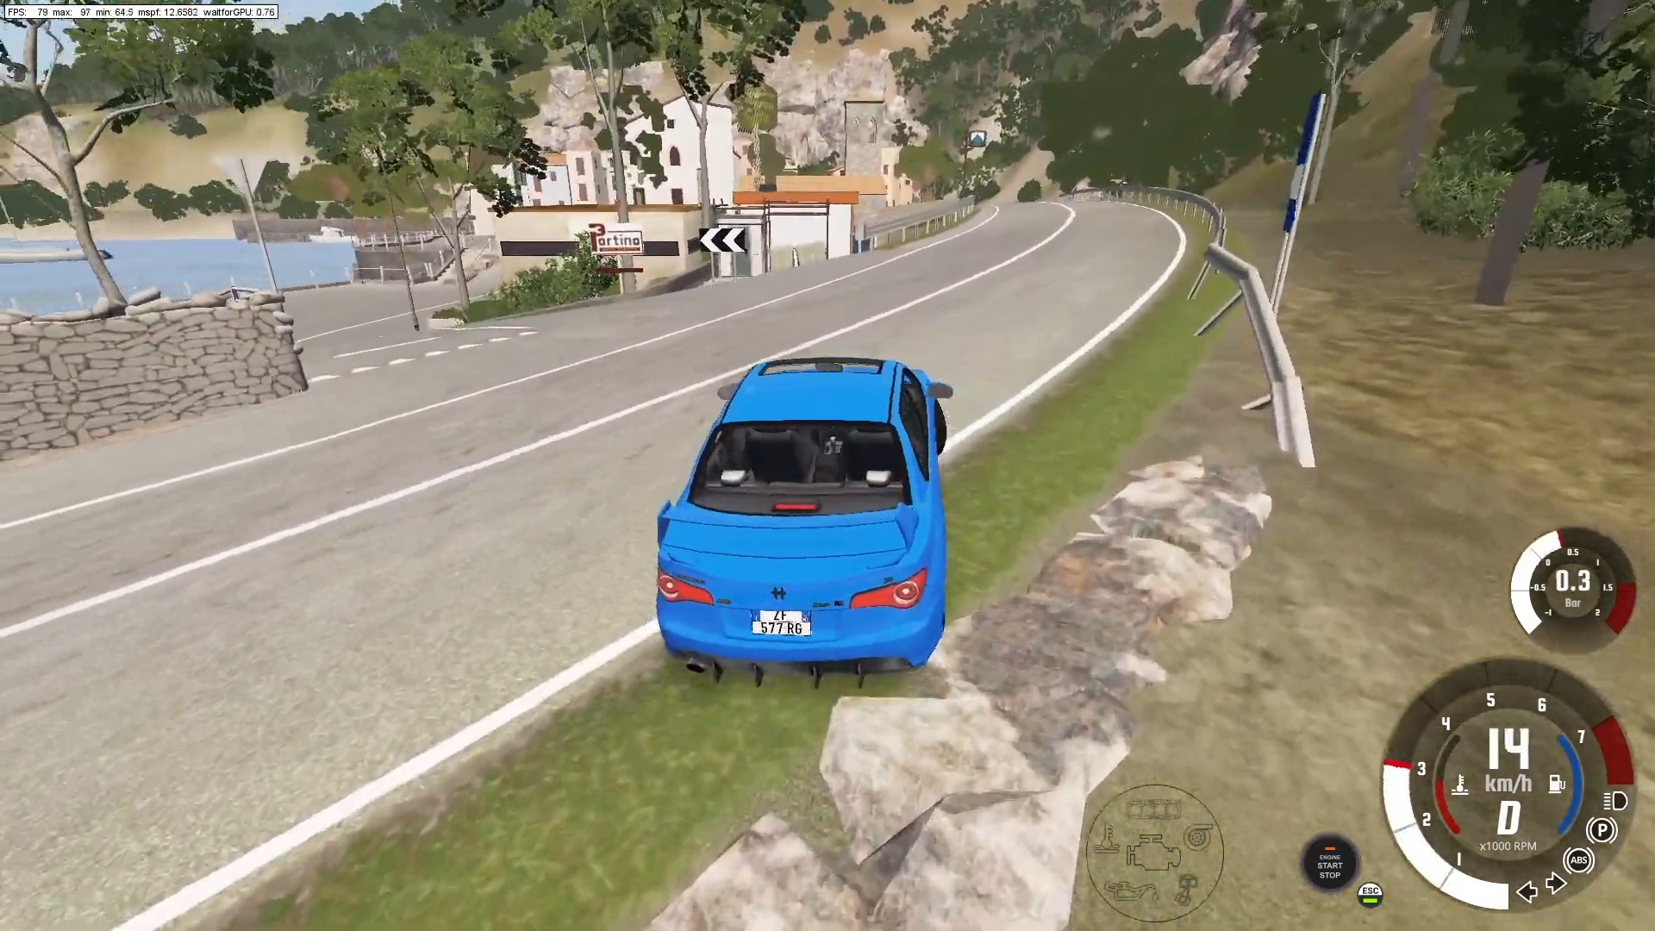
{"action": "key", "text": "a"}
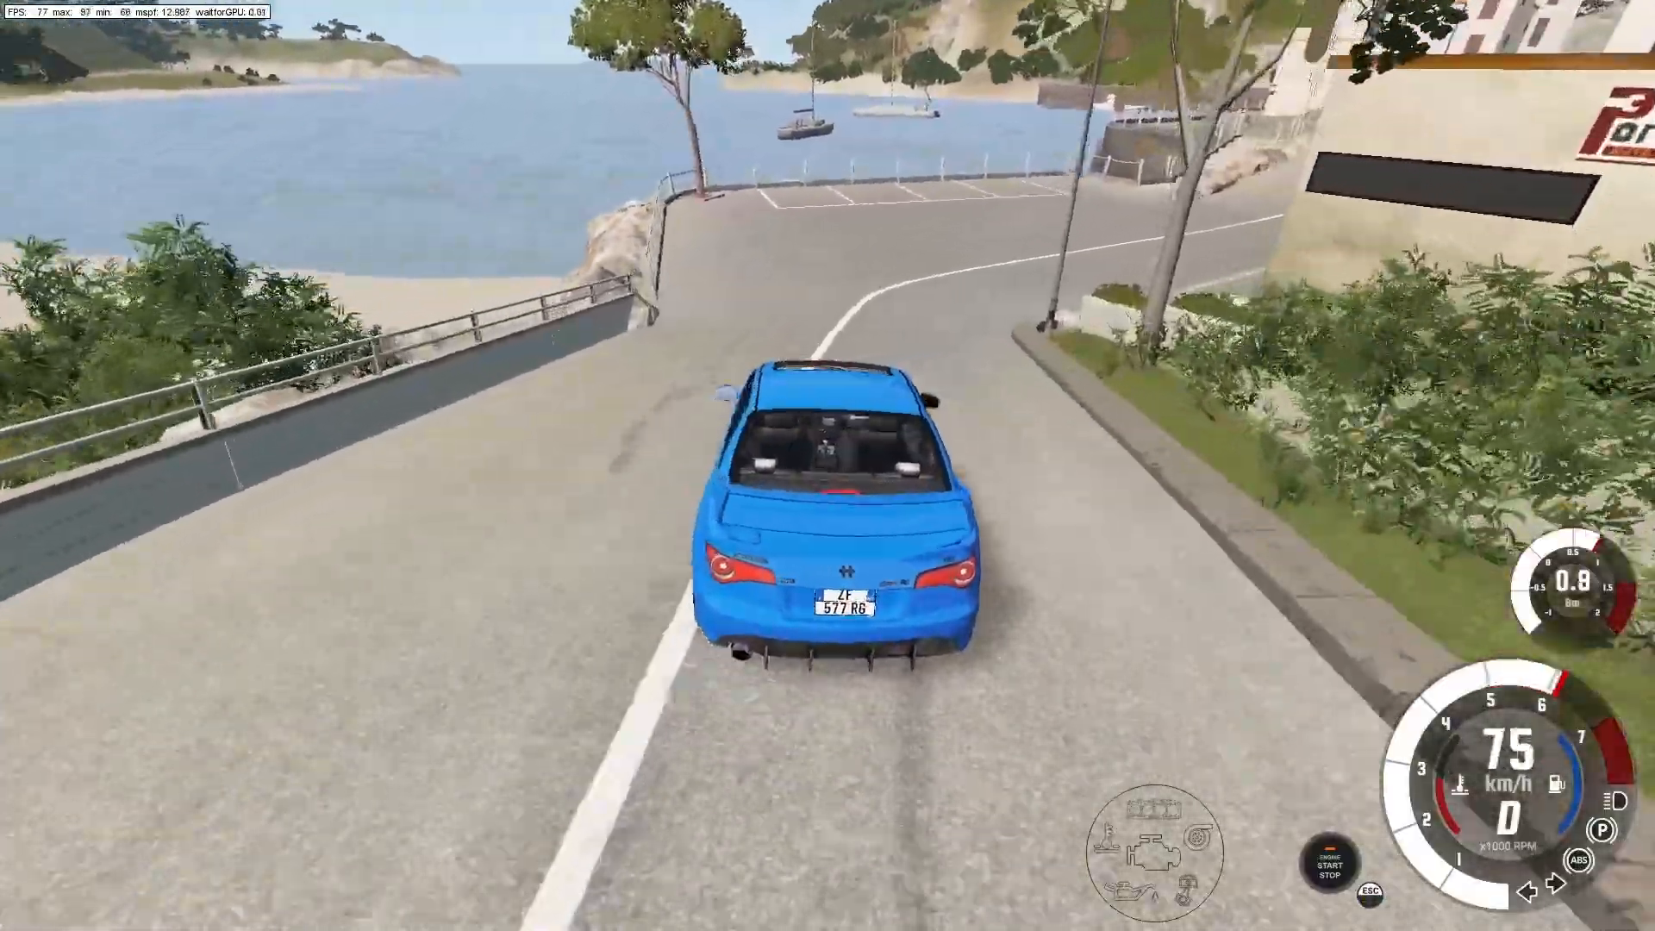
{"action": "key", "text": "s"}
{"action": "key", "text": "d"}
{"action": "key", "text": "w"}
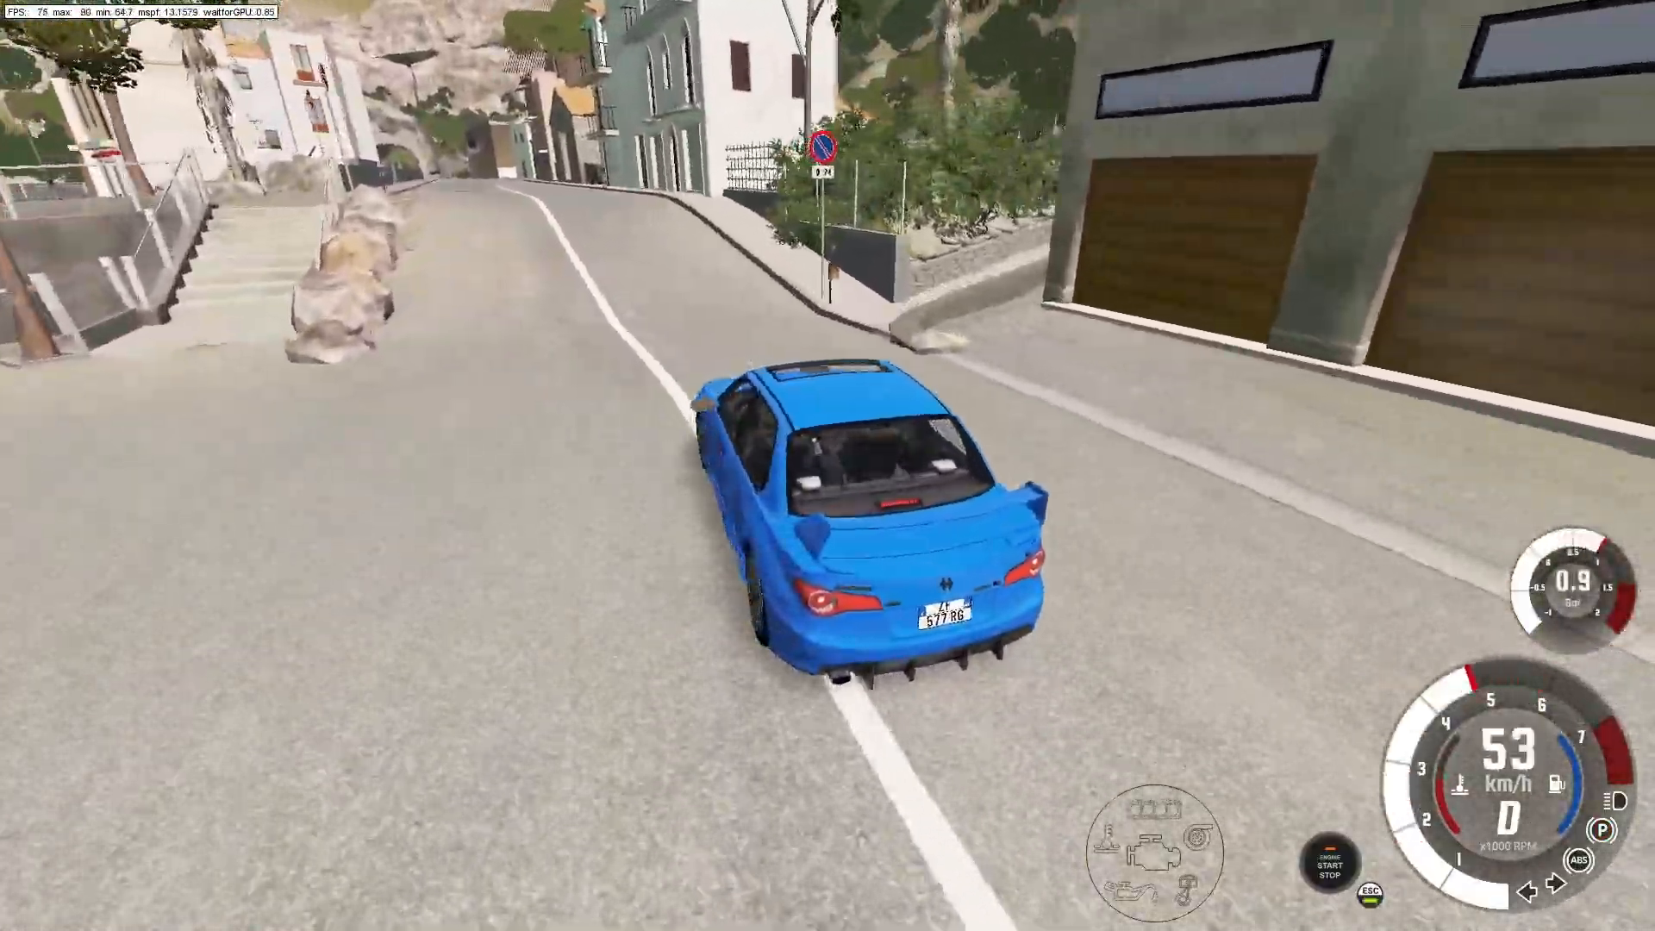
{"action": "key", "text": "a"}
{"action": "key", "text": "s"}
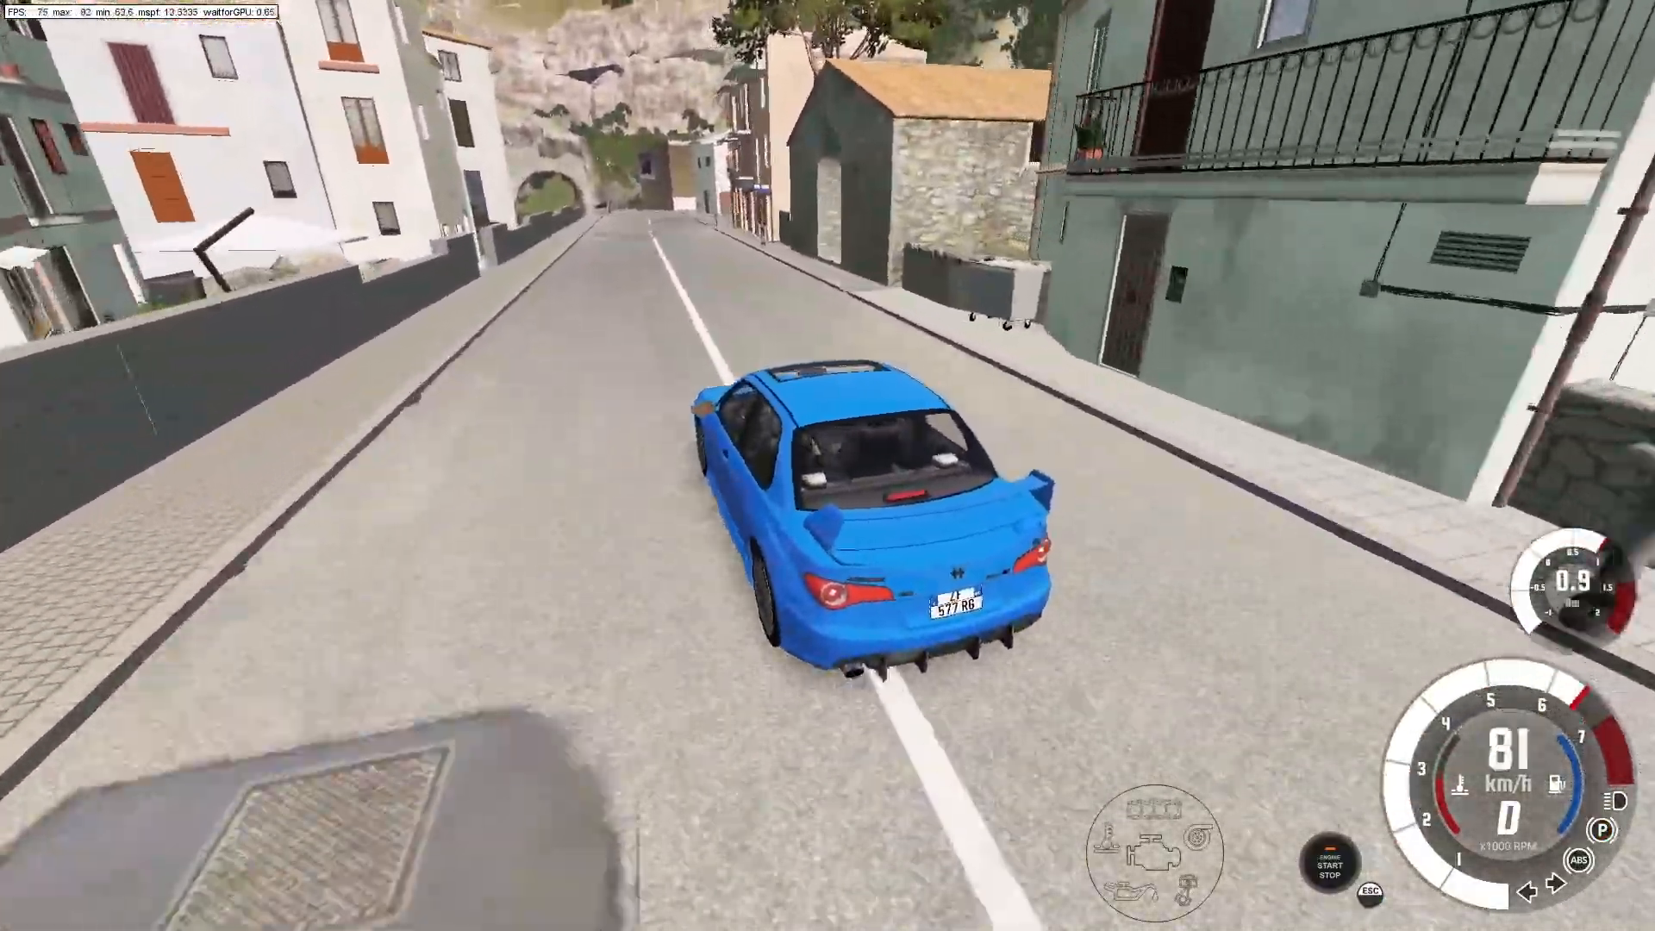
Step: Continue the frame-rate test by driving the blue car along the town street and making a handbrake turn
{"action": "key", "text": "w"}
{"action": "key", "text": "space"}
{"action": "key", "text": "s"}
{"action": "key", "text": "d"}
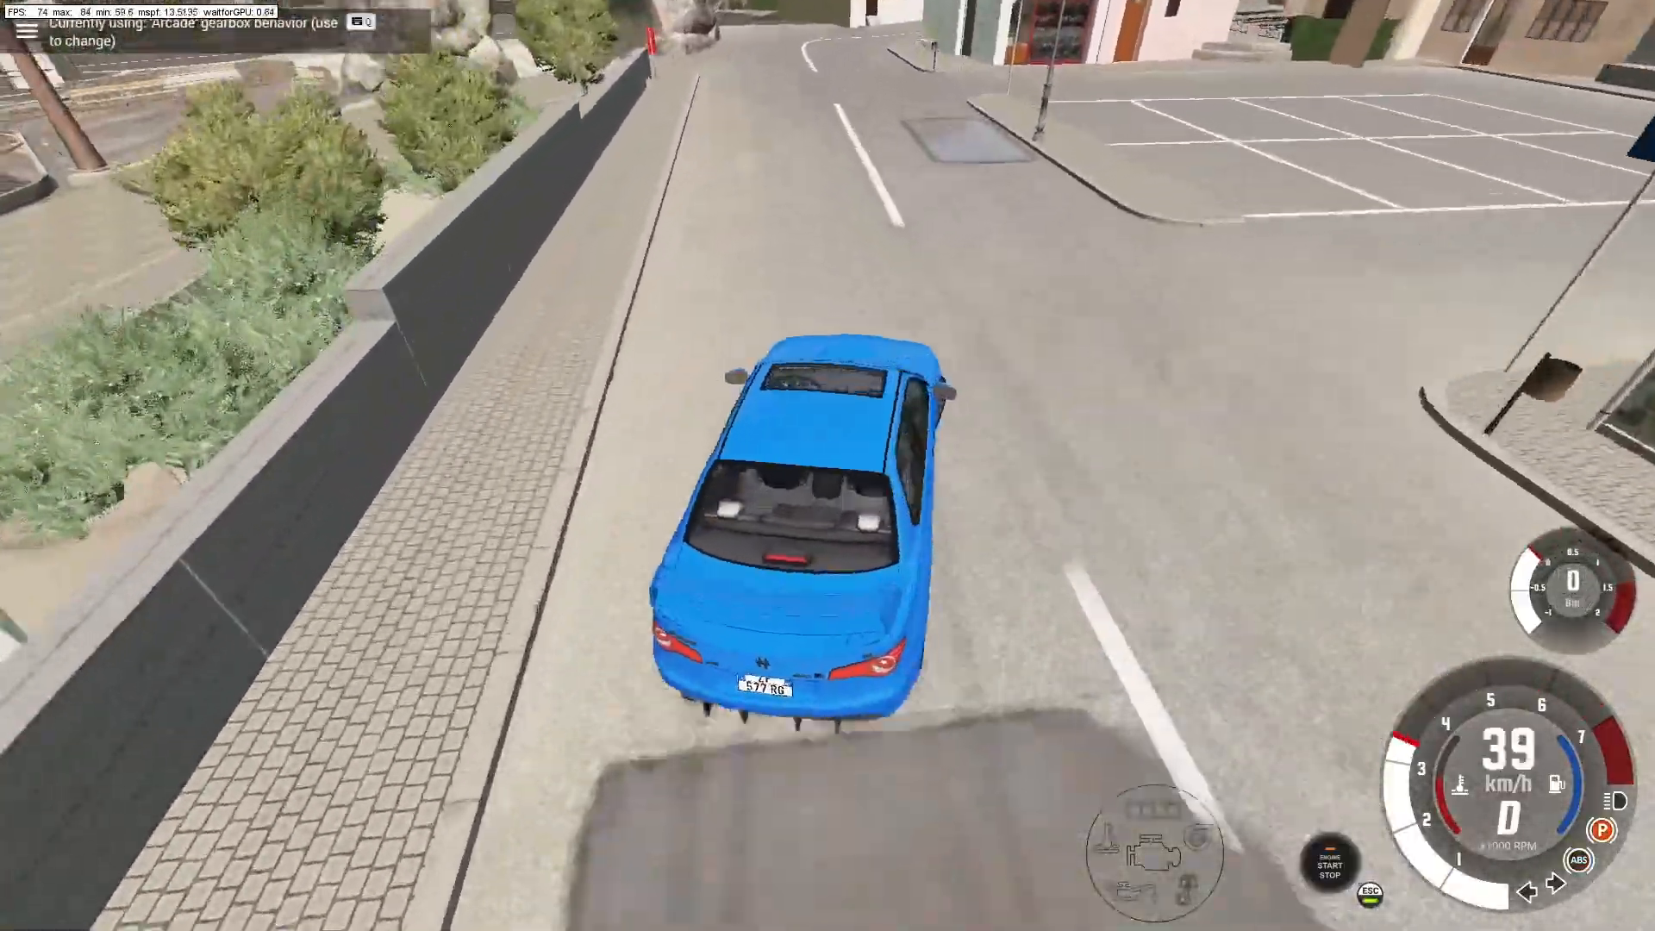
{"action": "key", "text": "w"}
{"action": "key", "text": "a"}
{"action": "key", "text": "d"}
{"action": "key", "text": "s"}
{"action": "key", "text": "w"}
{"action": "key", "text": "d"}
{"action": "key", "text": "w"}
{"action": "key", "text": "a"}
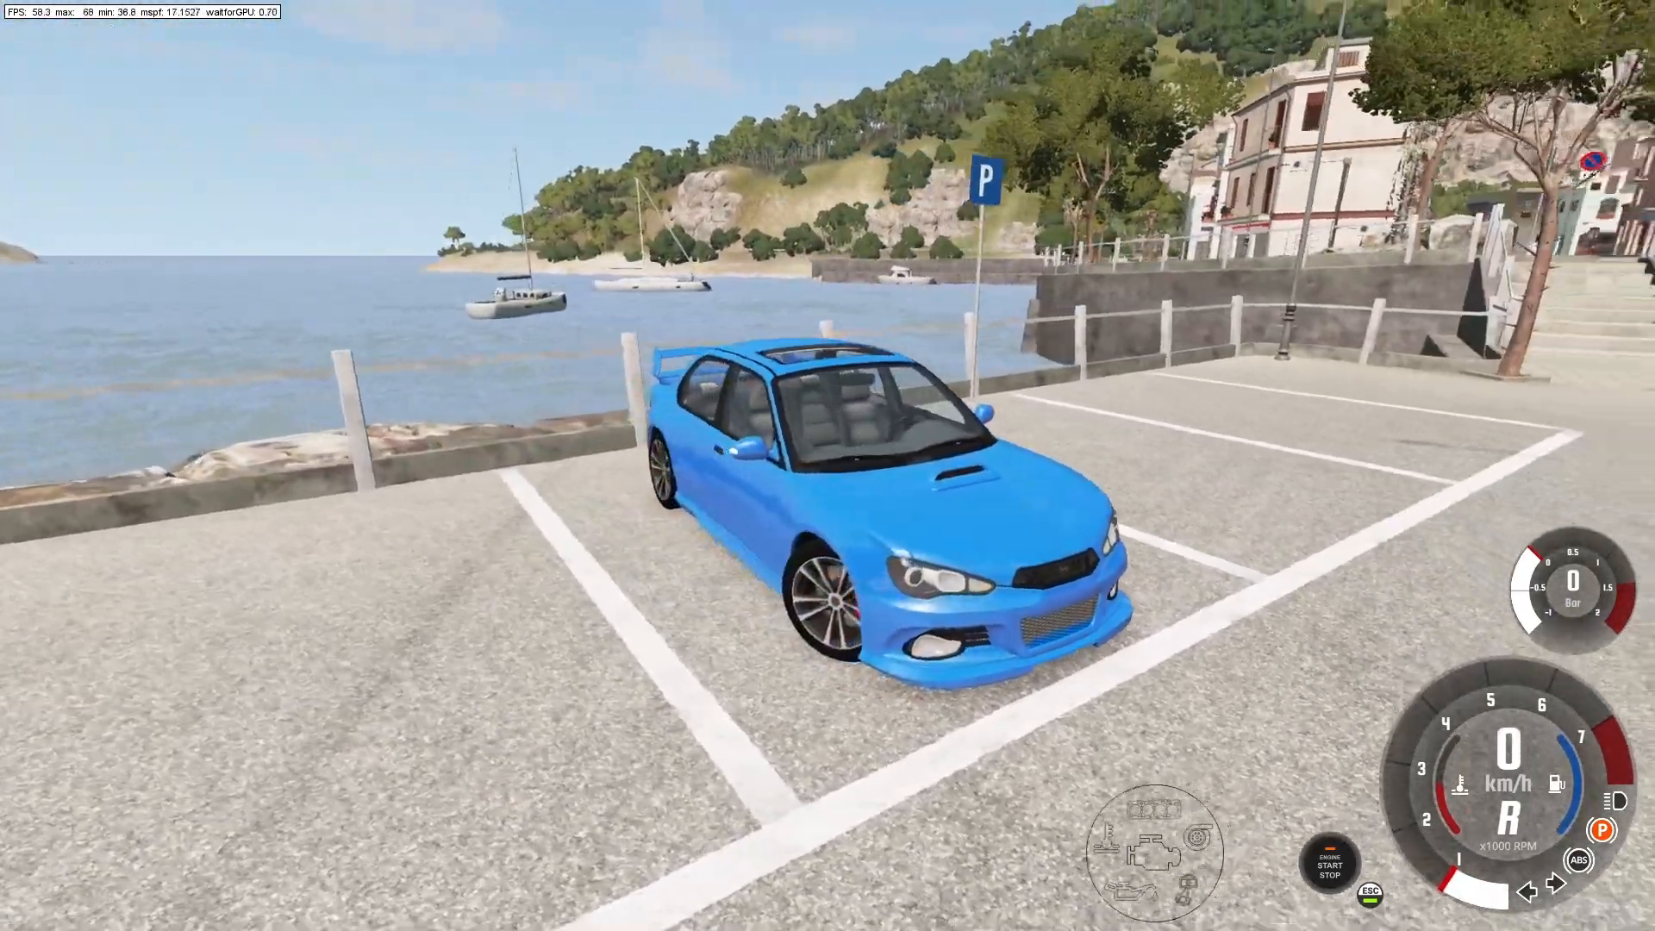
Step: Drive the blue car from the seaside parking lot up to the main road and brake beside the stone wall, checking the frame rate
{"action": "key", "text": "Up"}
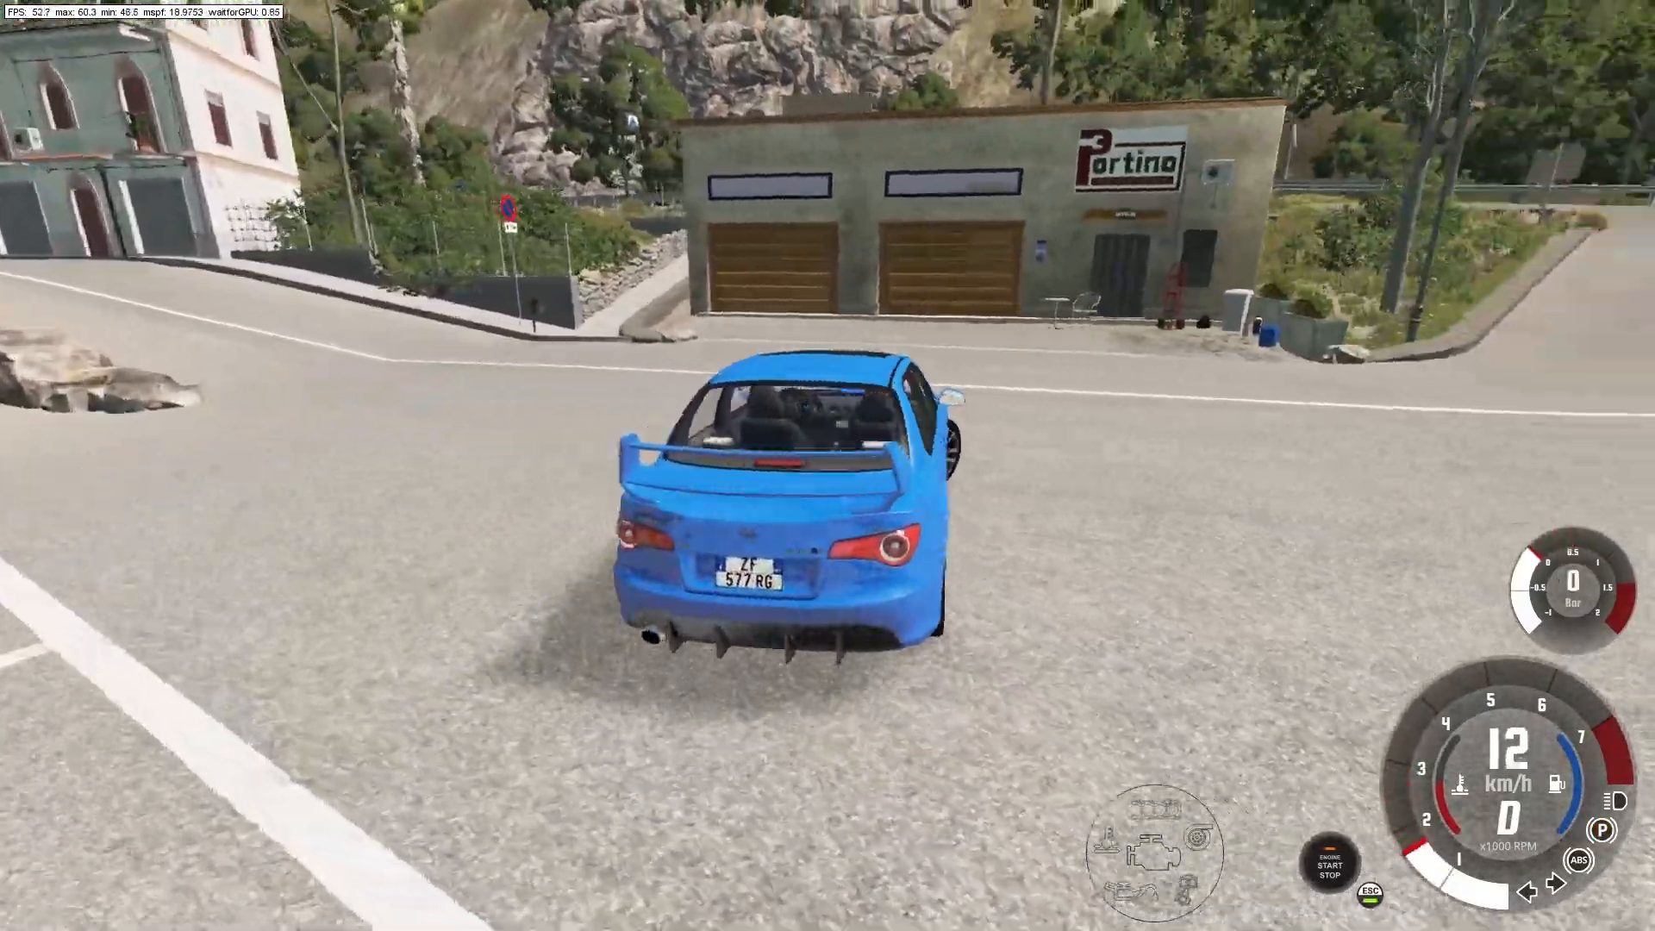
{"action": "key", "text": "Left"}
{"action": "key", "text": "Up"}
{"action": "key", "text": "Right"}
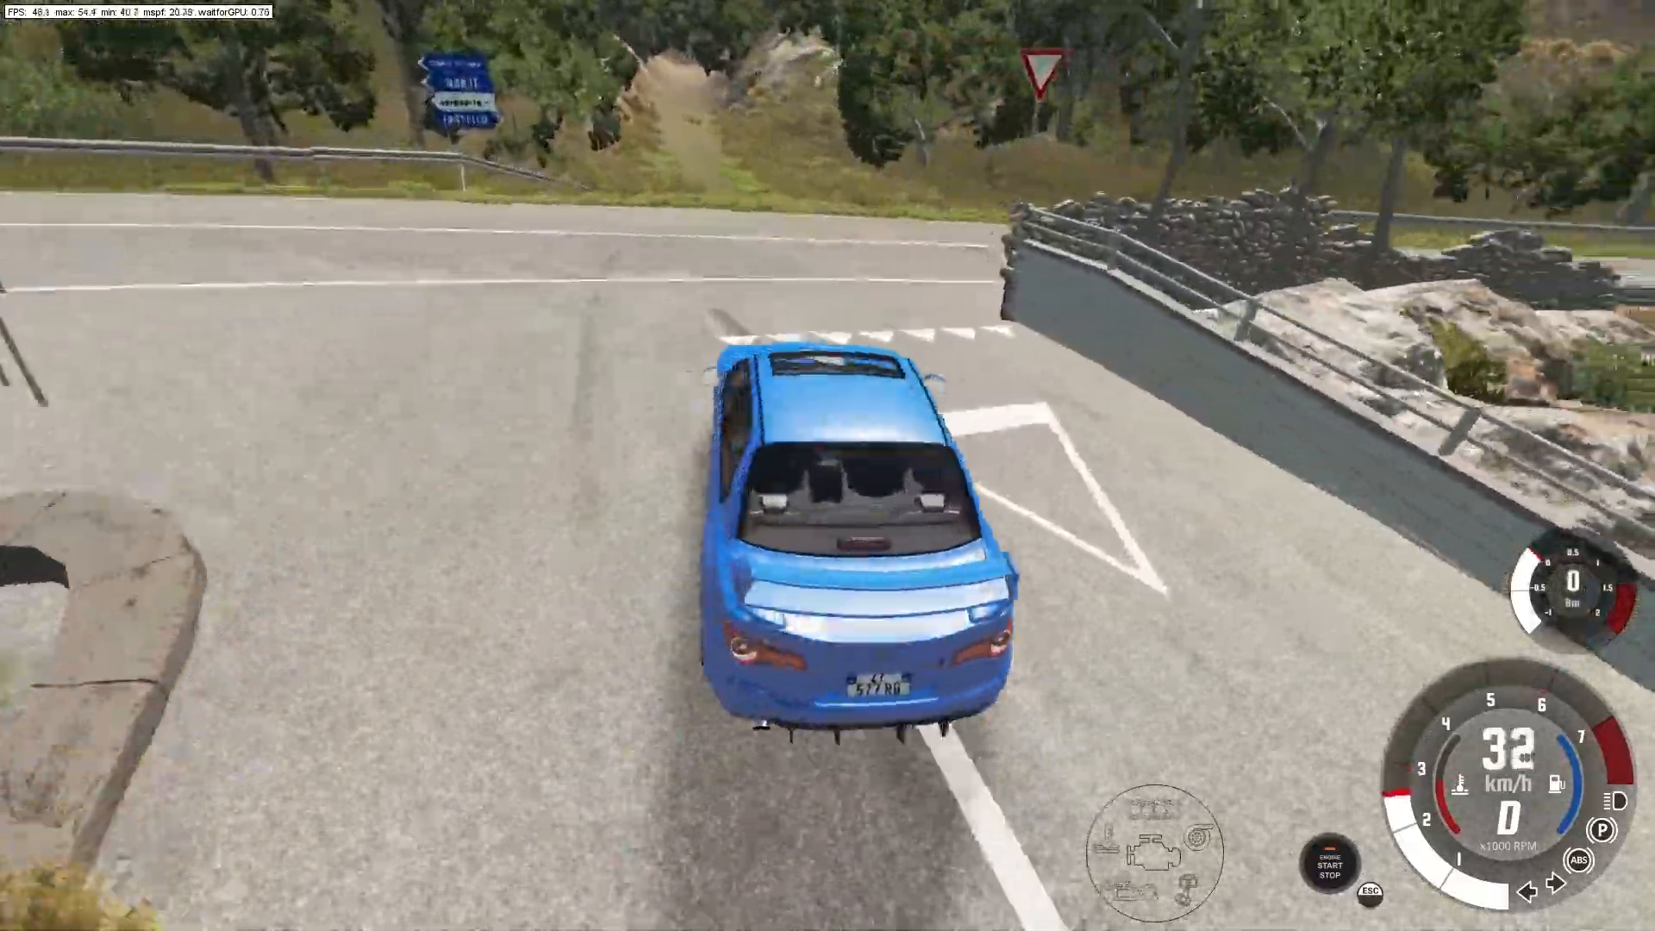
{"action": "key", "text": "space"}
{"action": "key", "text": "q"}
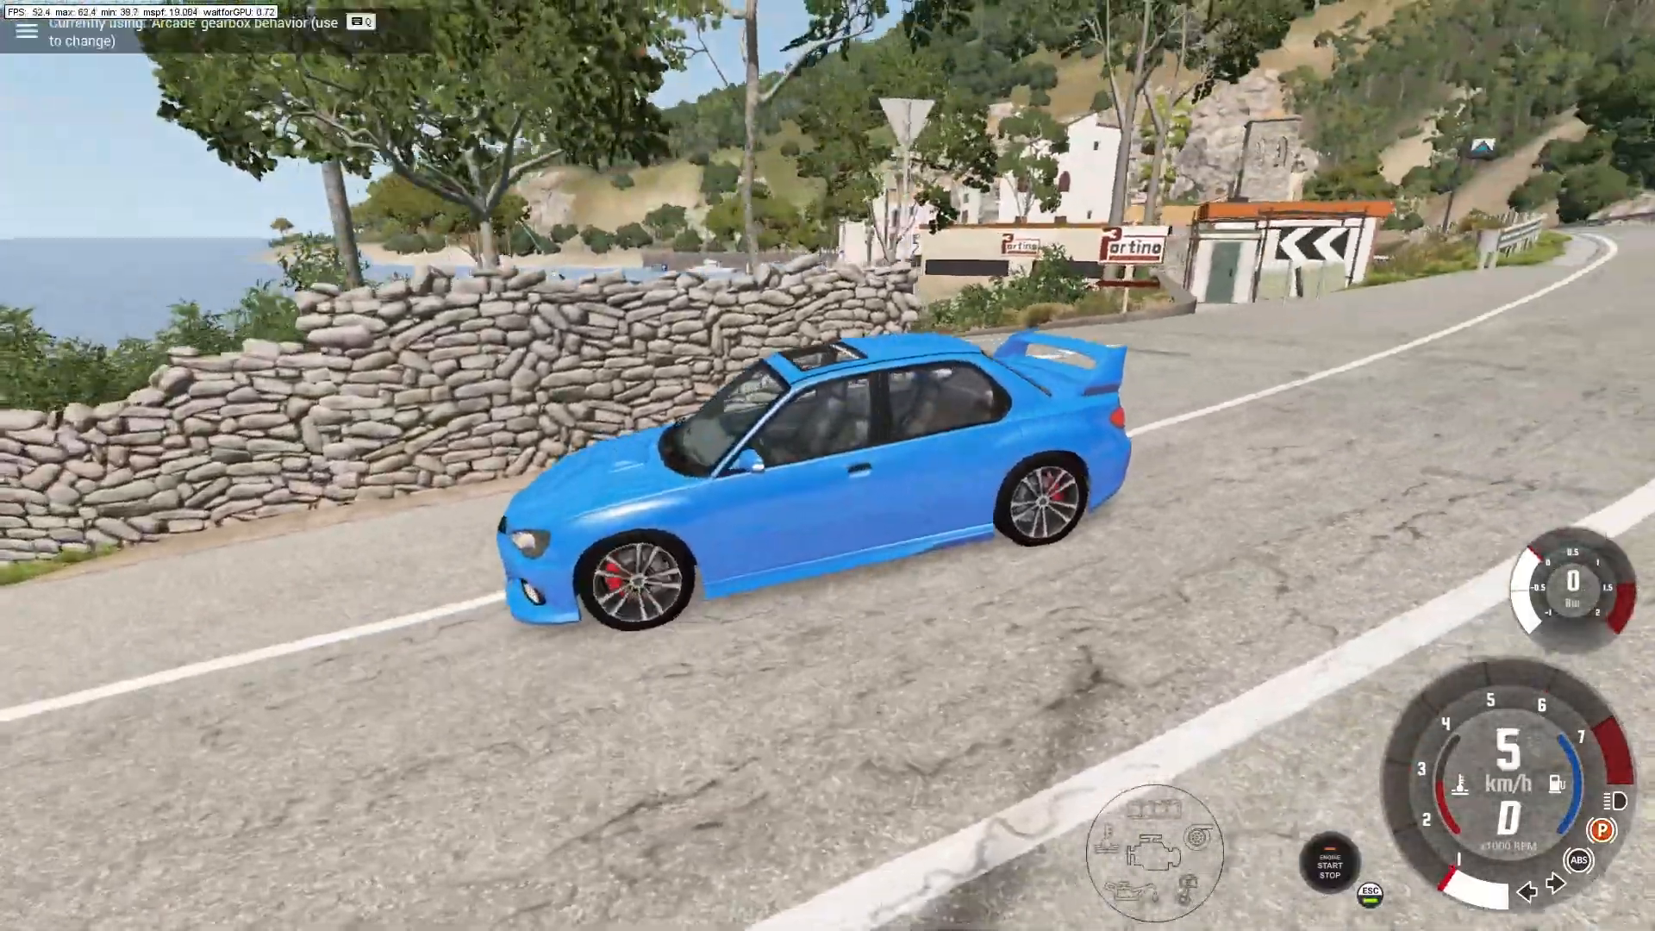
{"action": "key", "text": "Down"}
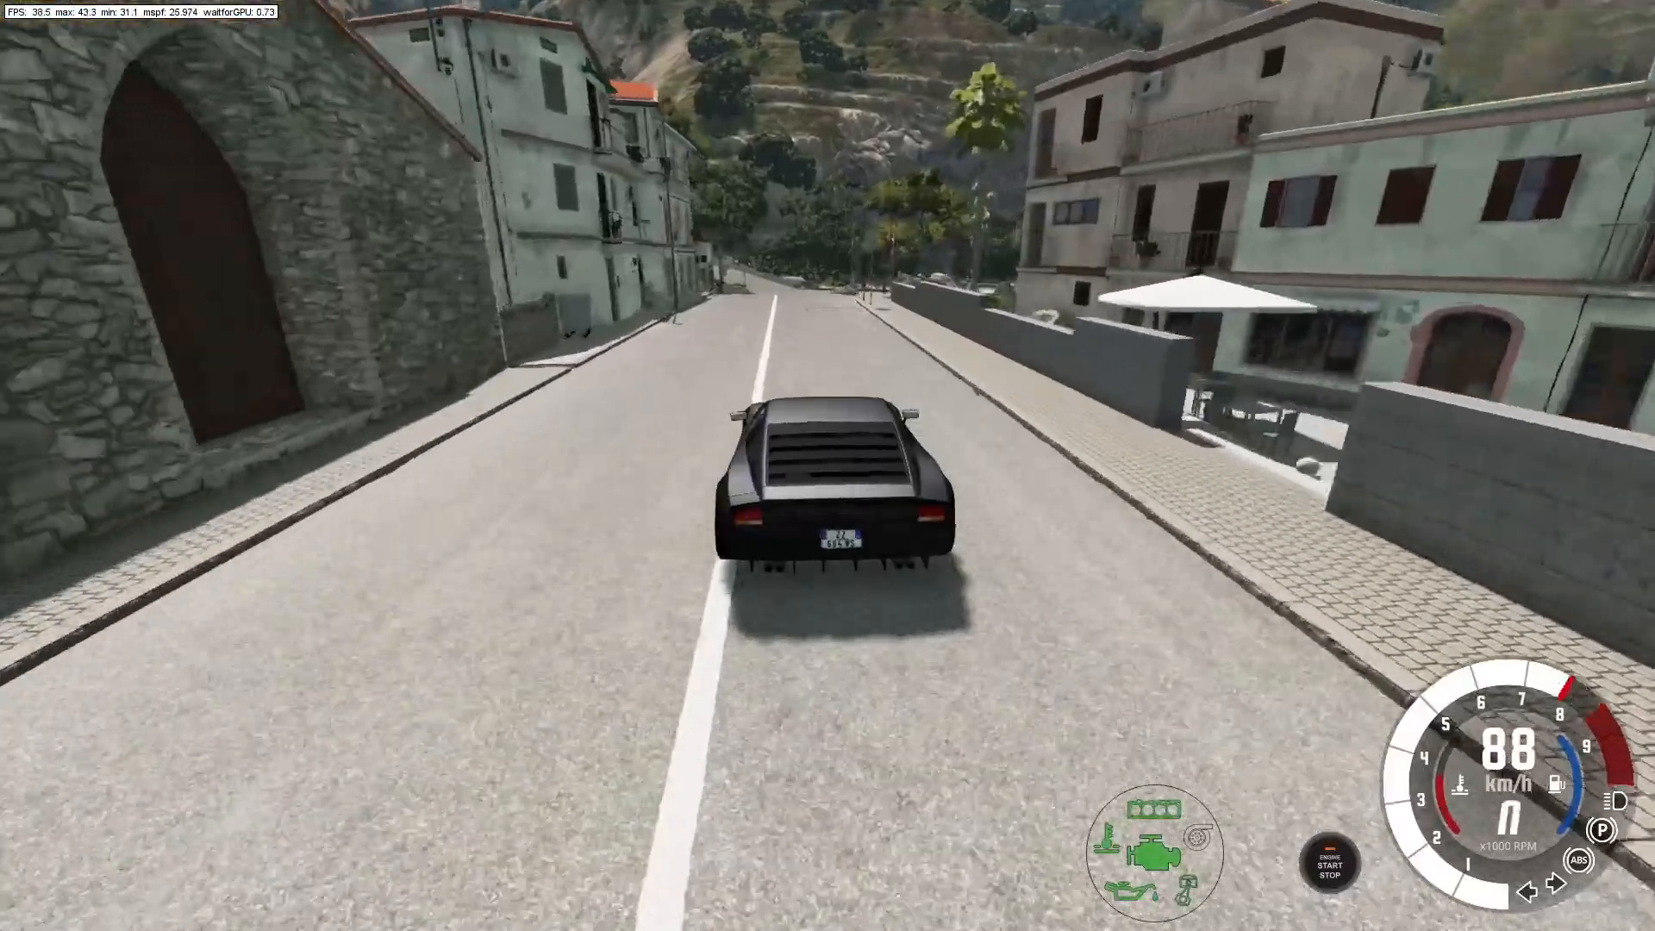
Step: Drive the black sports car through town and manoeuvre it around the seaside parking lot to examine the graphics and frame rate
{"action": "key", "text": "Up"}
{"action": "key", "text": "Right"}
{"action": "key", "text": "space"}
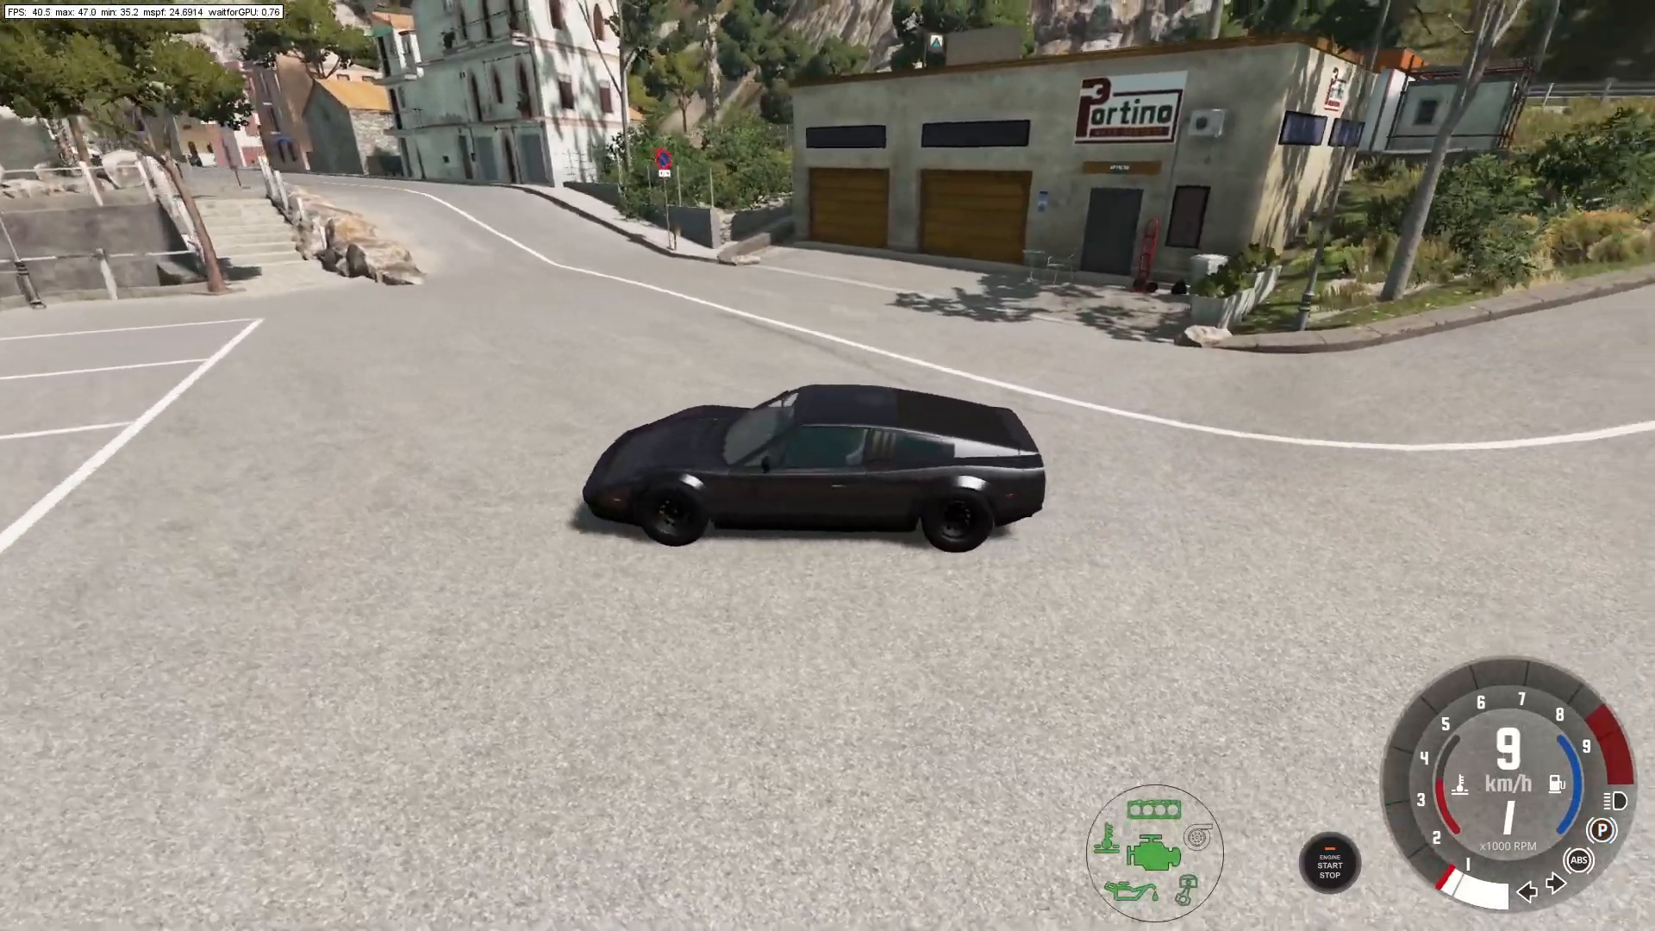
{"action": "key", "text": "Right"}
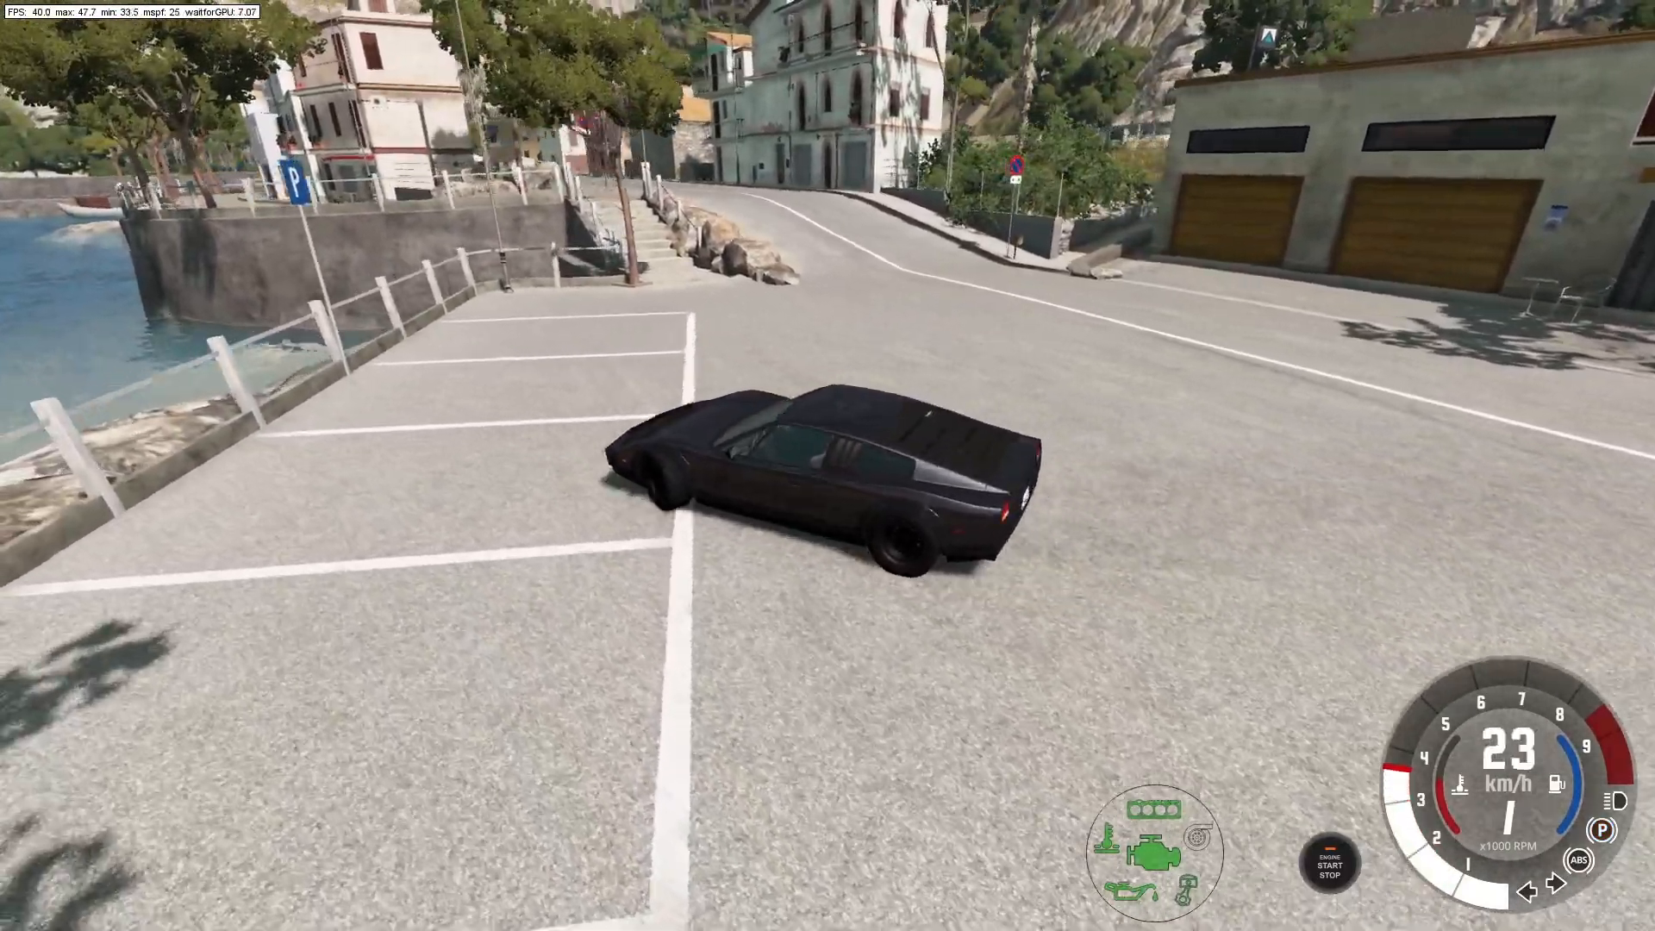
{"action": "key", "text": "Down"}
{"action": "key", "text": "Right"}
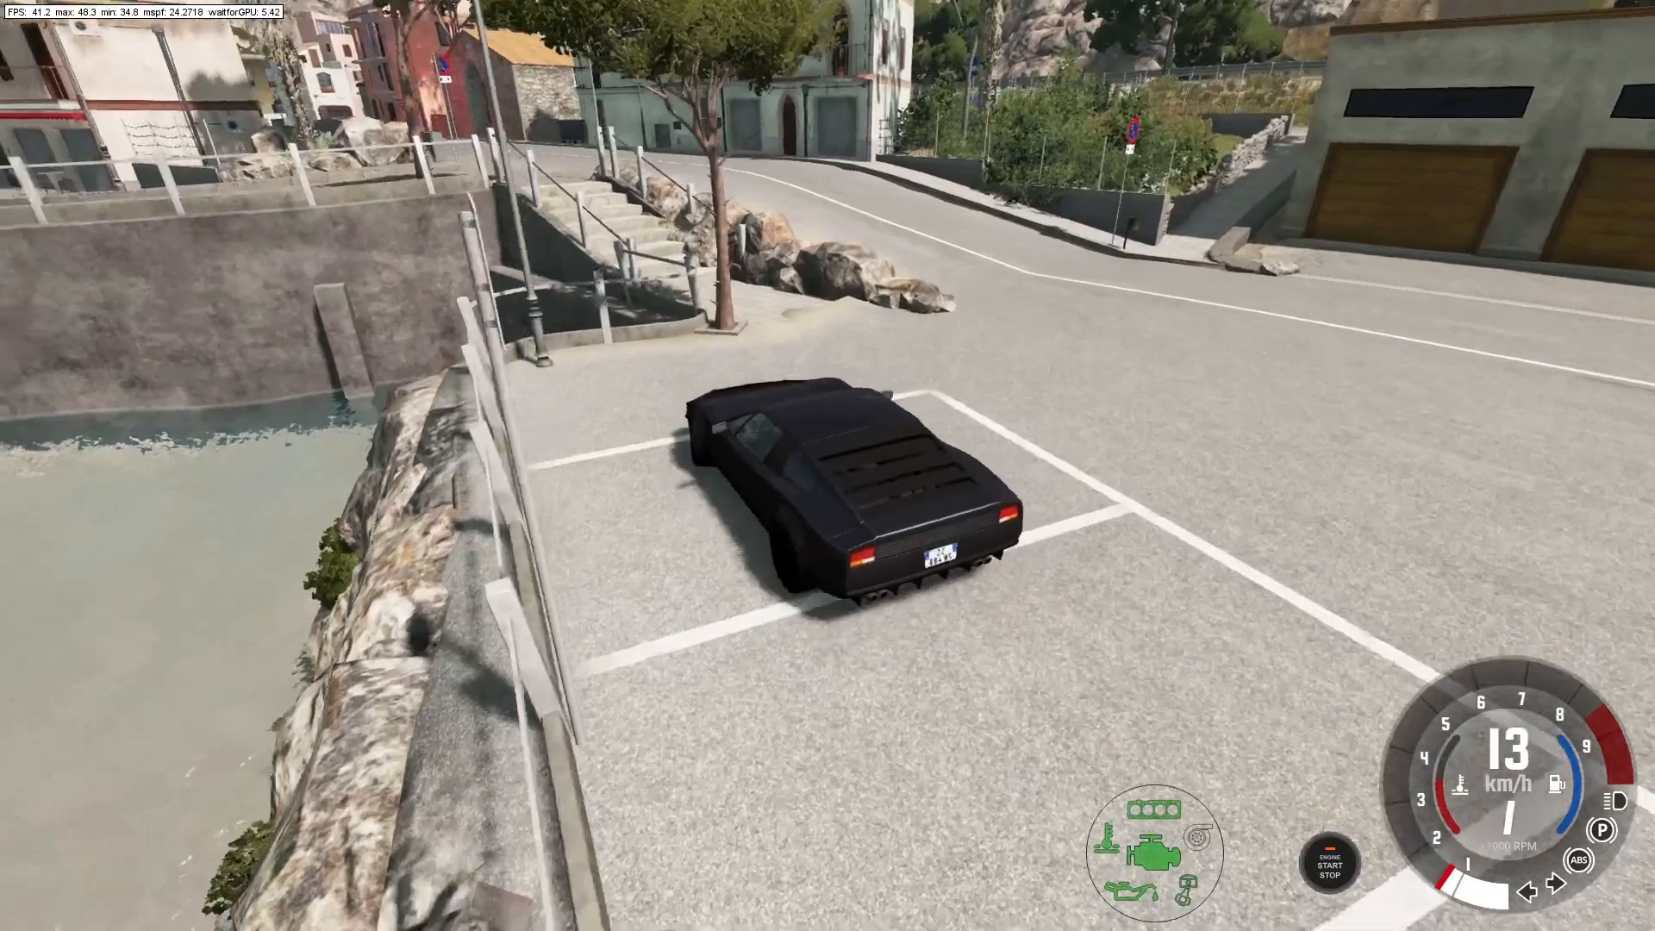
{"action": "key", "text": "Down"}
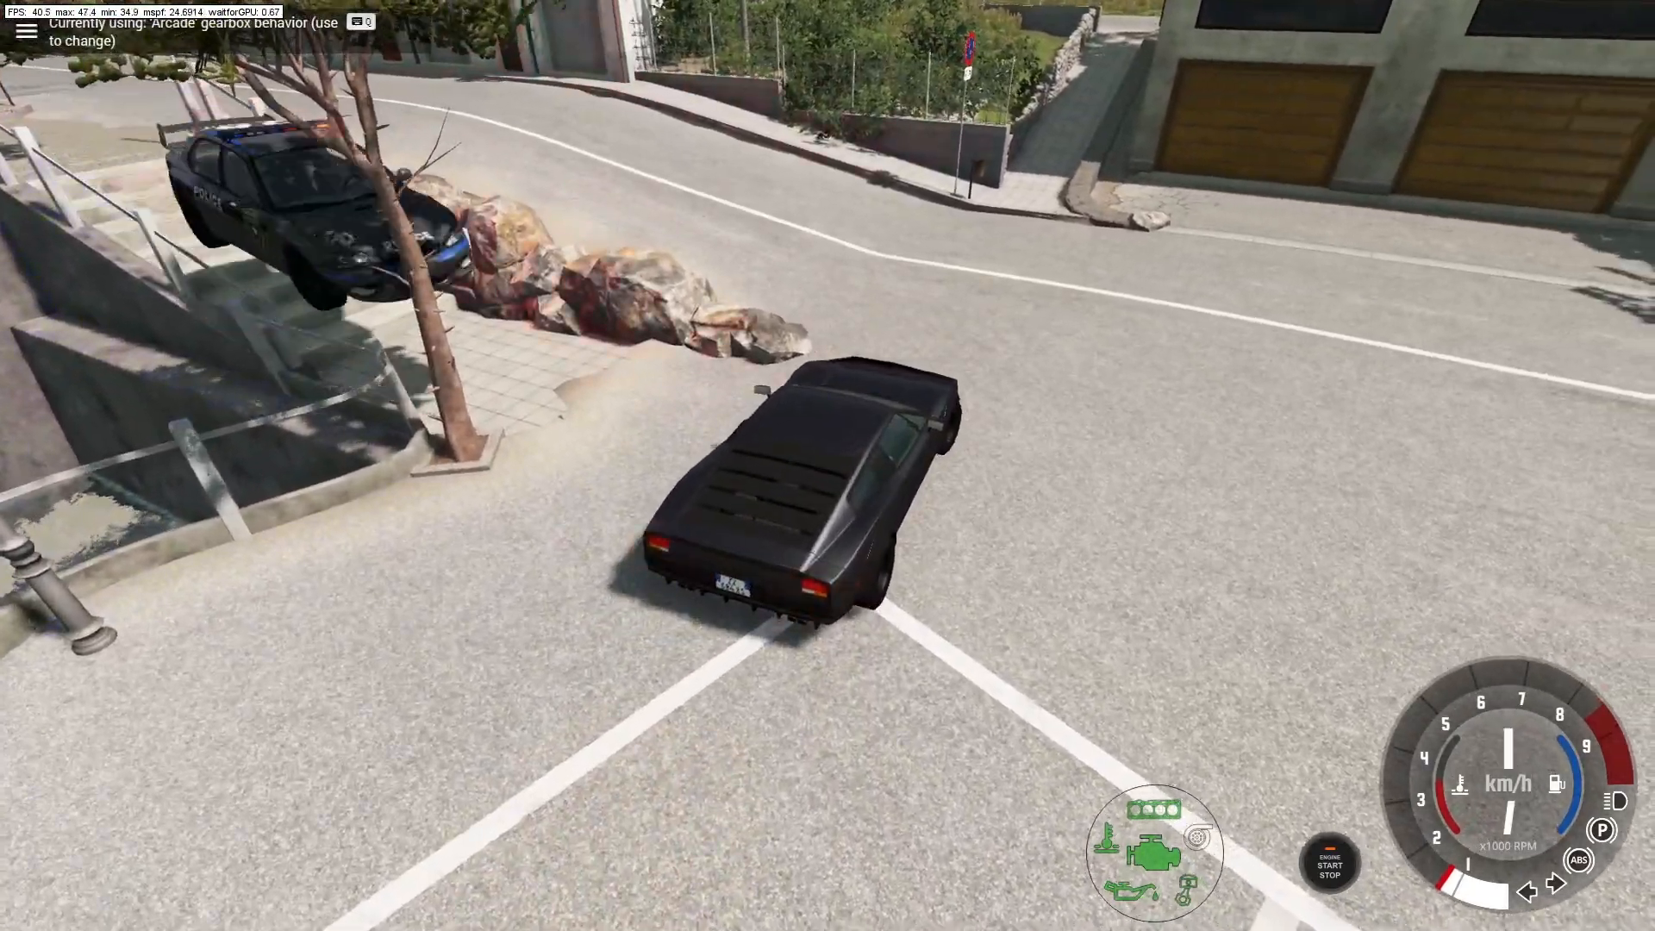